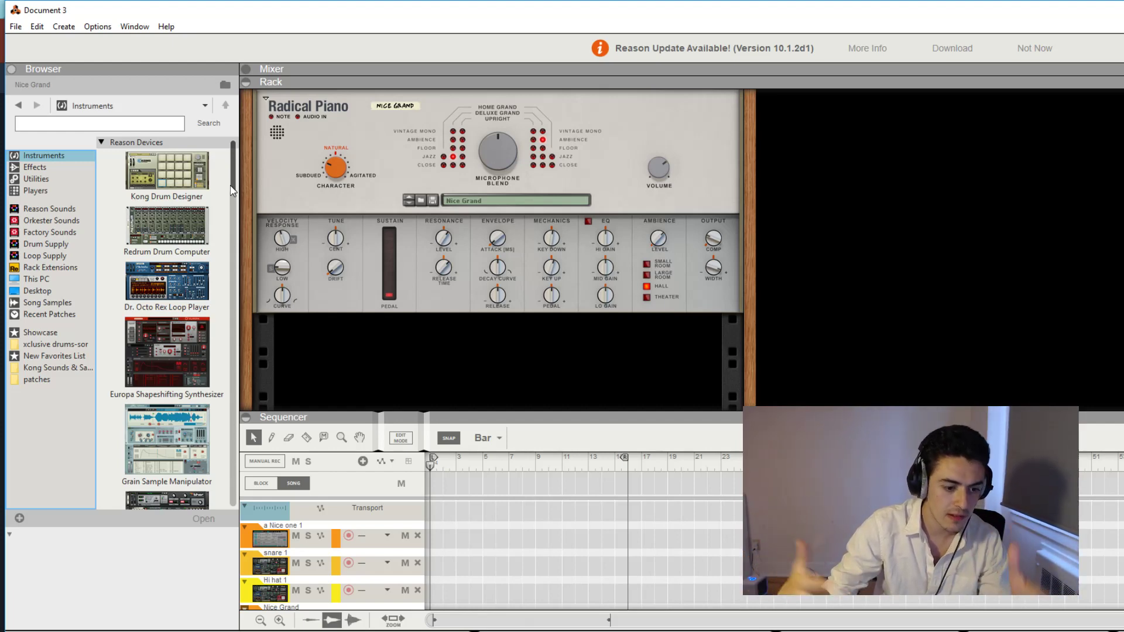
# Add an NN19 Digital Sampler from the instruments as a new sequencer track.
pyautogui.scroll(-15, 202, 229)
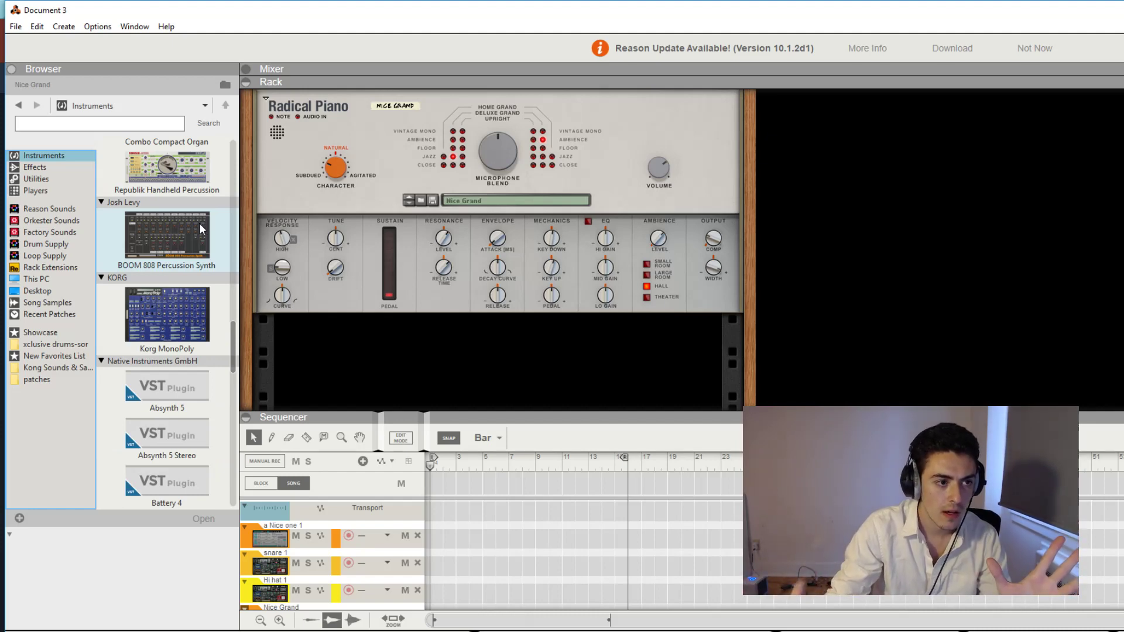
pyautogui.scroll(-15, 199, 186)
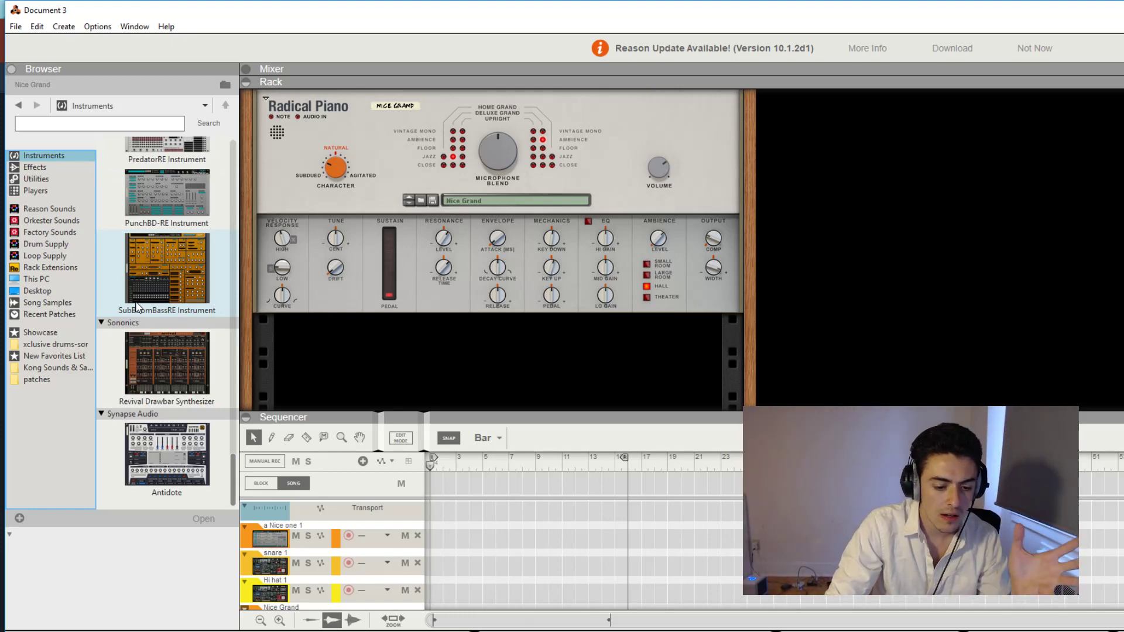
pyautogui.scroll(15, 135, 306)
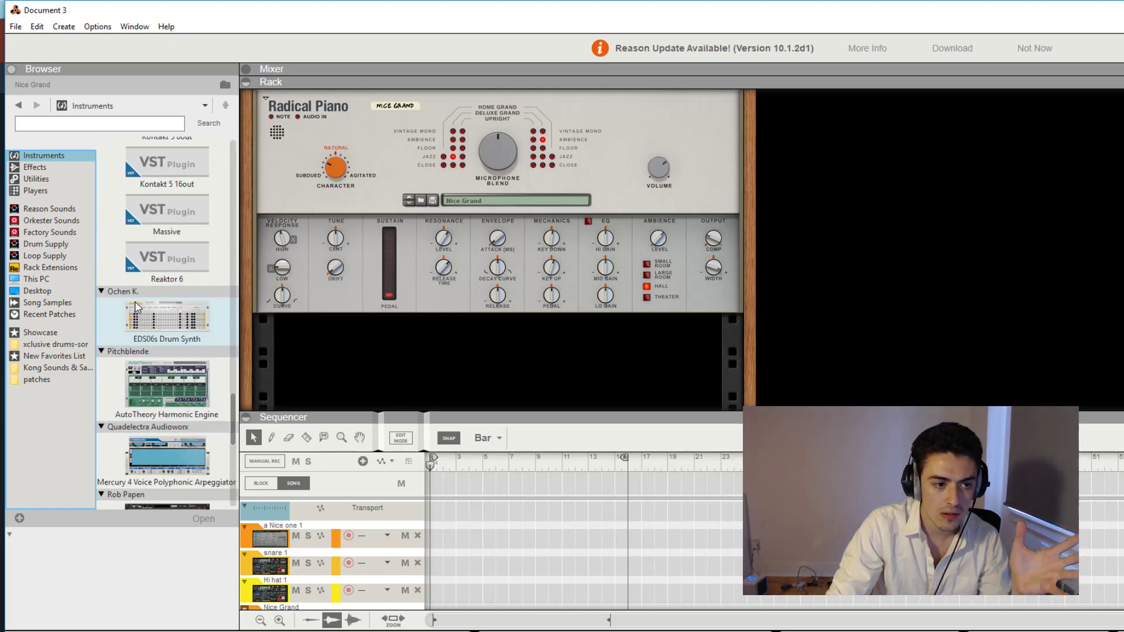
pyautogui.scroll(10, 135, 305)
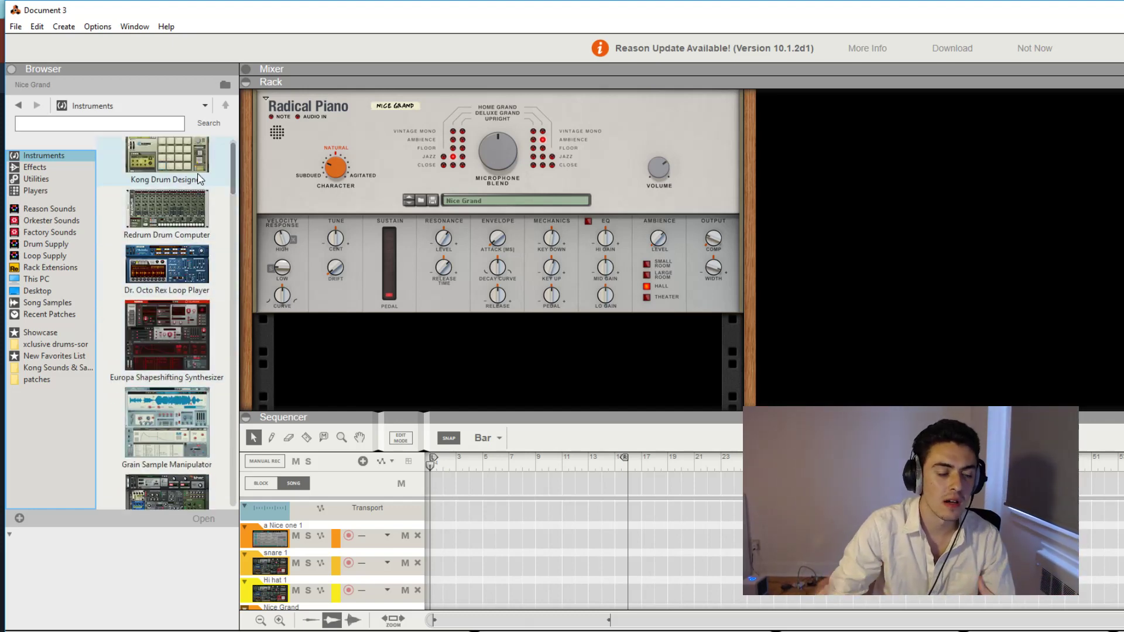
pyautogui.scroll(-4, 191, 208)
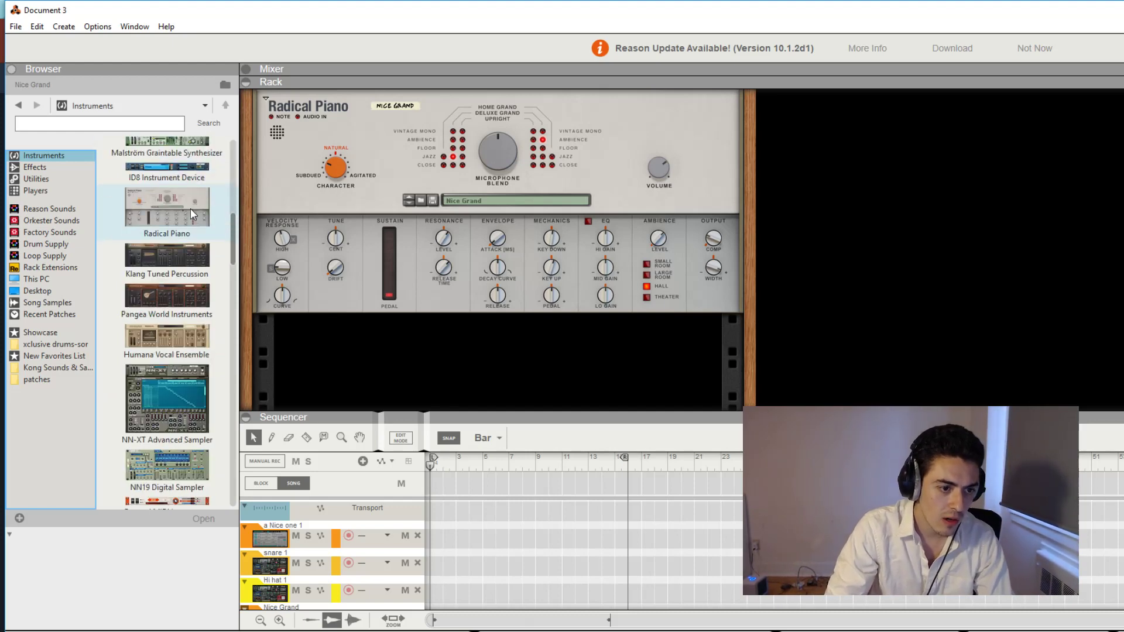
pyautogui.scroll(-2, 191, 209)
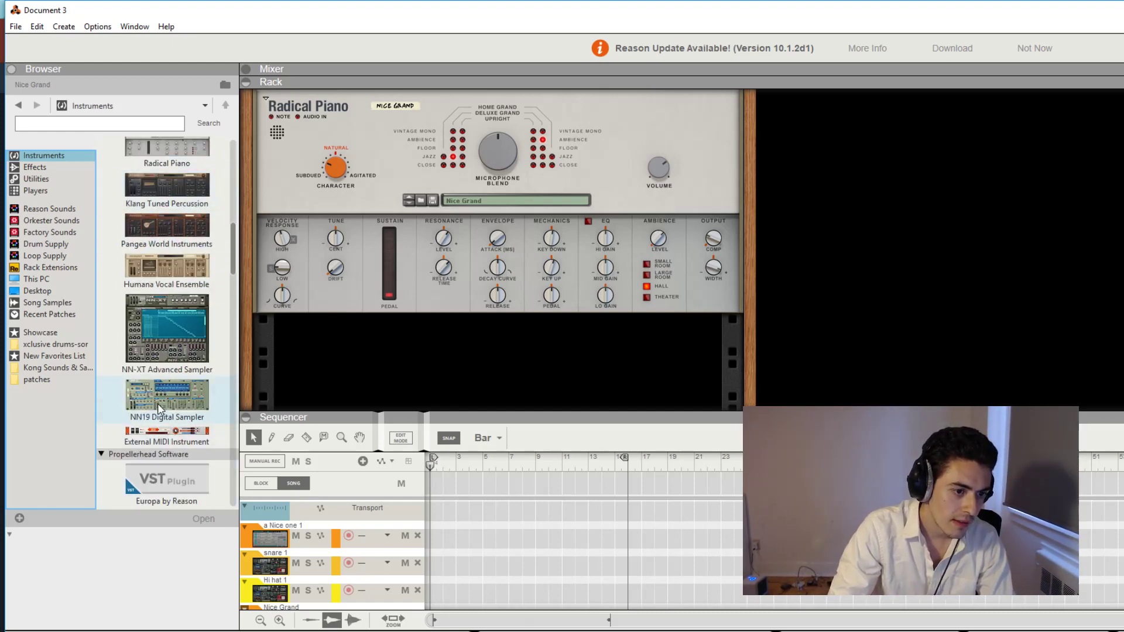
pyautogui.moveTo(157, 403); pyautogui.dragTo(340, 490)
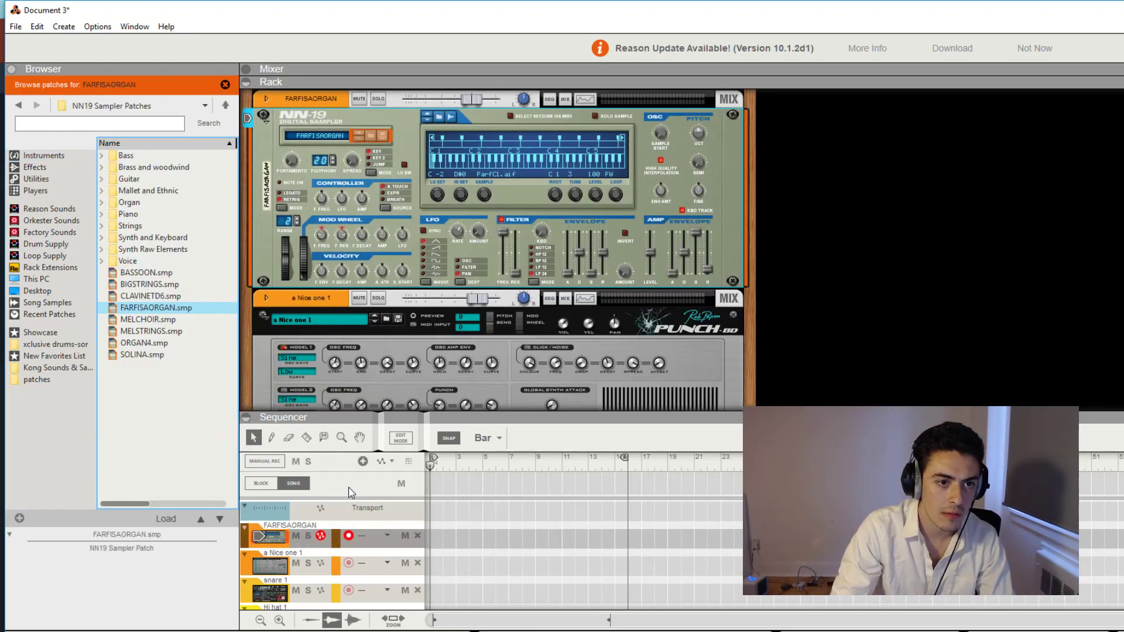
pyautogui.scroll(1, 350, 247)
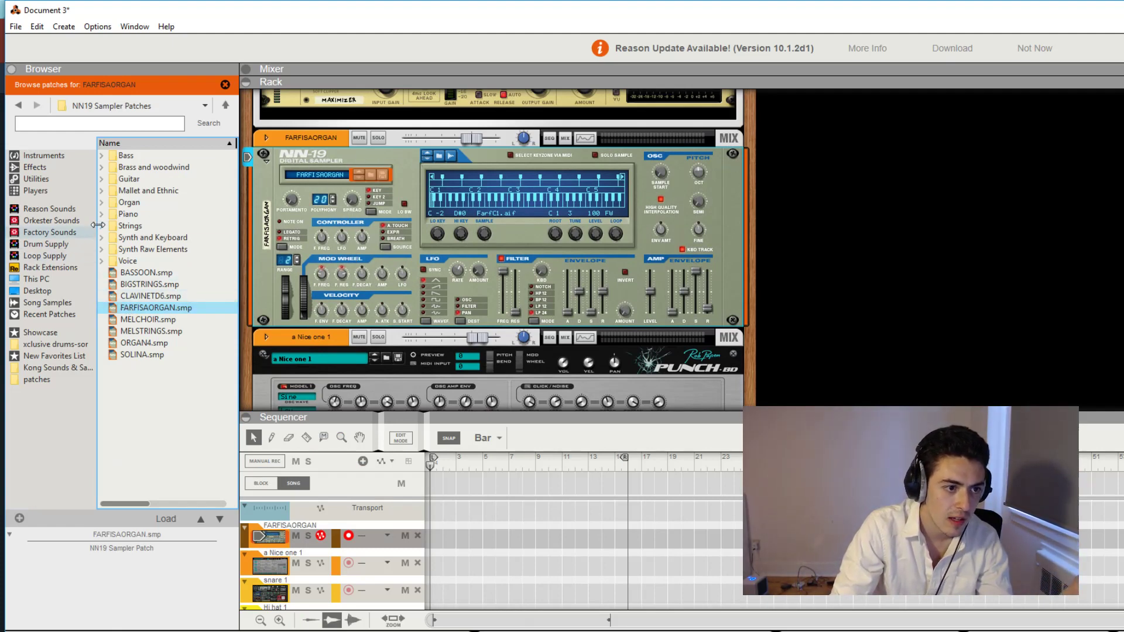
# Try the MELSTRINGS patch in the NN19 sampler and load LeadSynthHi from the Synth and Keyboard folder.
pyautogui.click(146, 332)
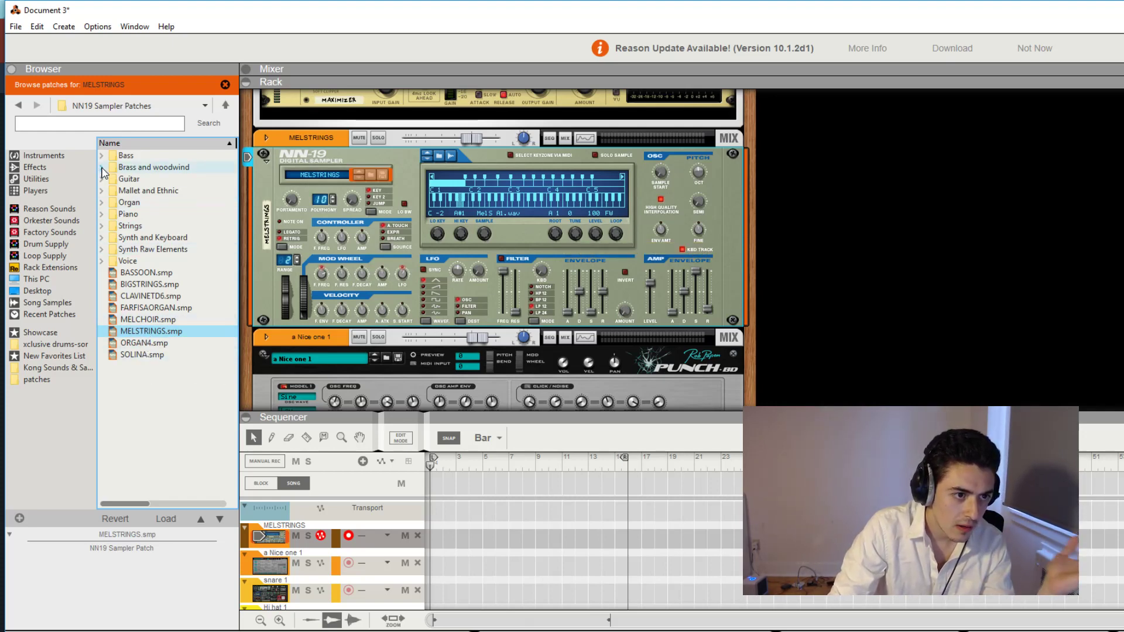
pyautogui.click(104, 240)
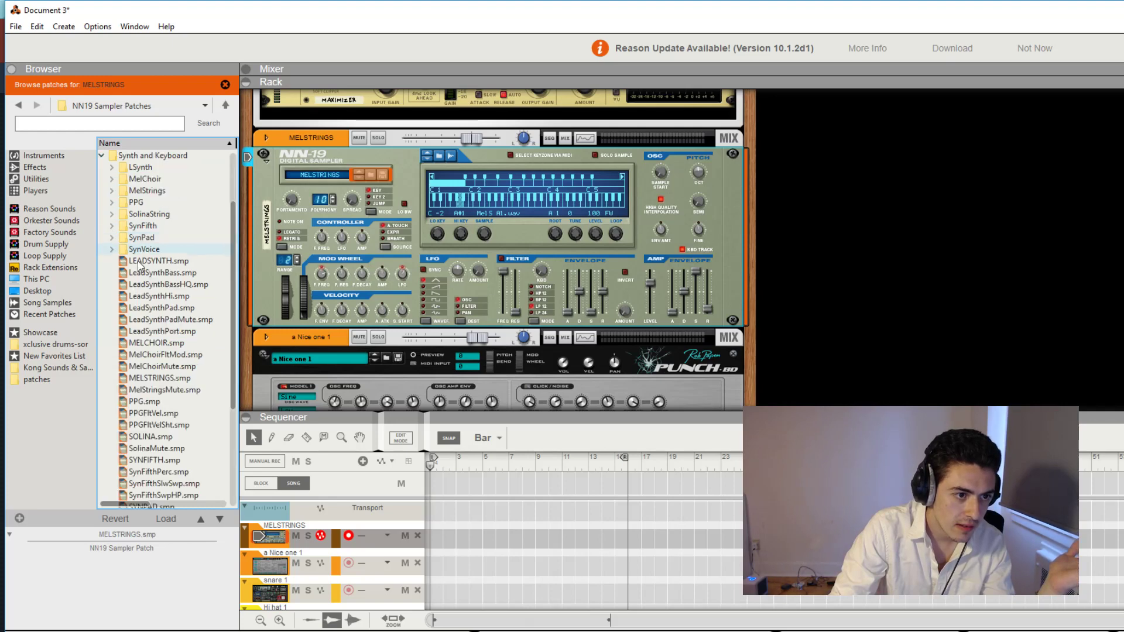
pyautogui.click(163, 297)
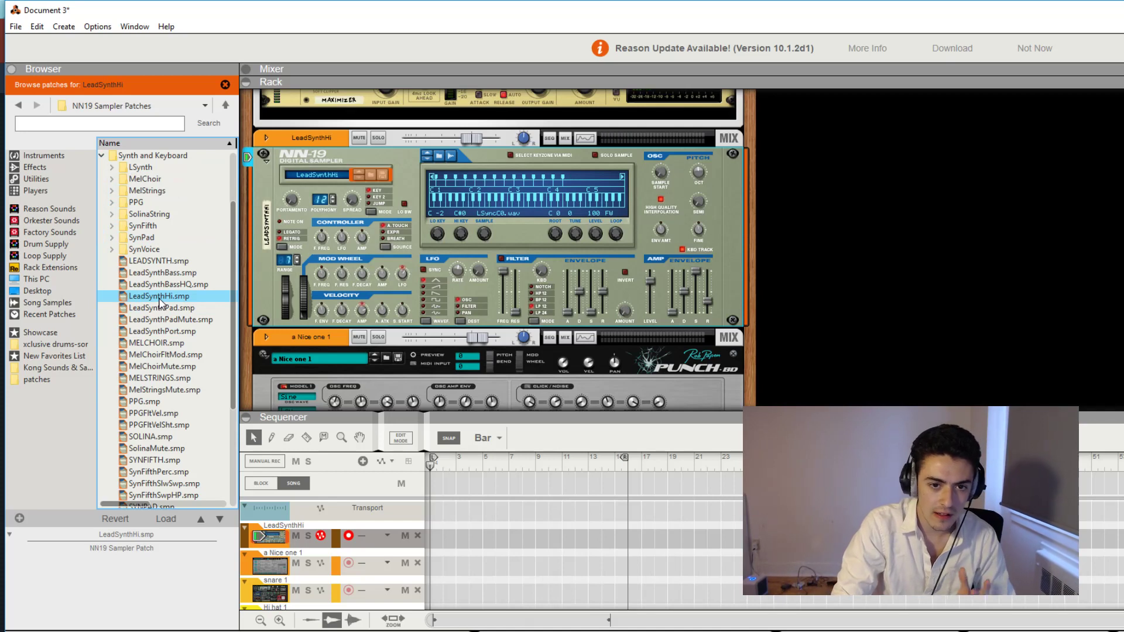
# Audition the sampler patches from LeadSynthPad through MelChoirMute and go back to LeadSynthHi.
pyautogui.click(161, 304)
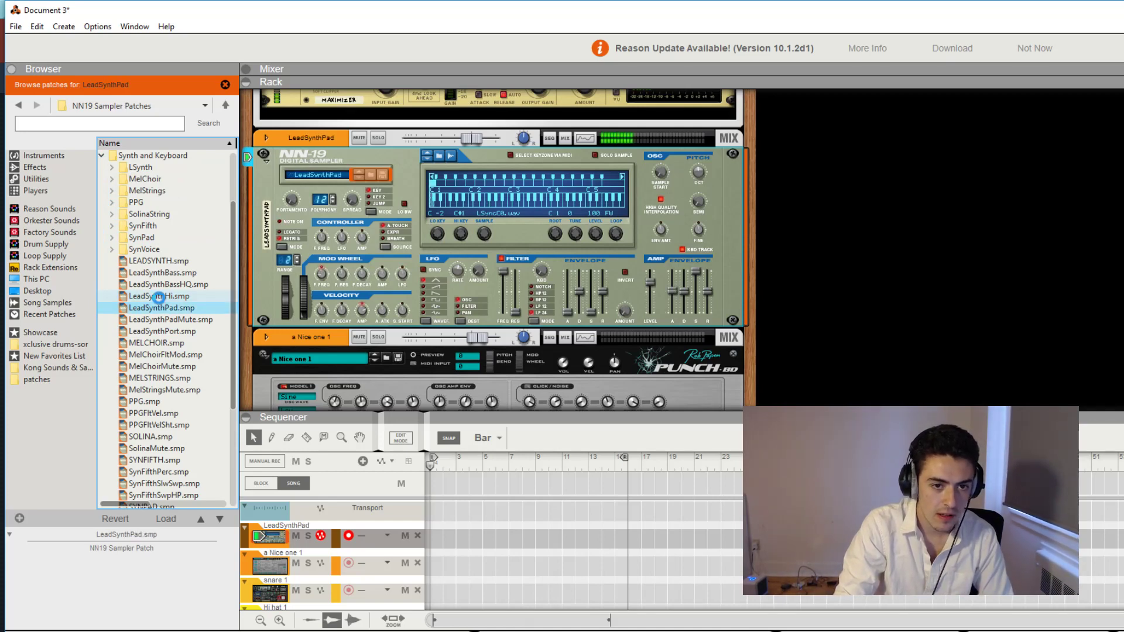
pyautogui.press('Down')
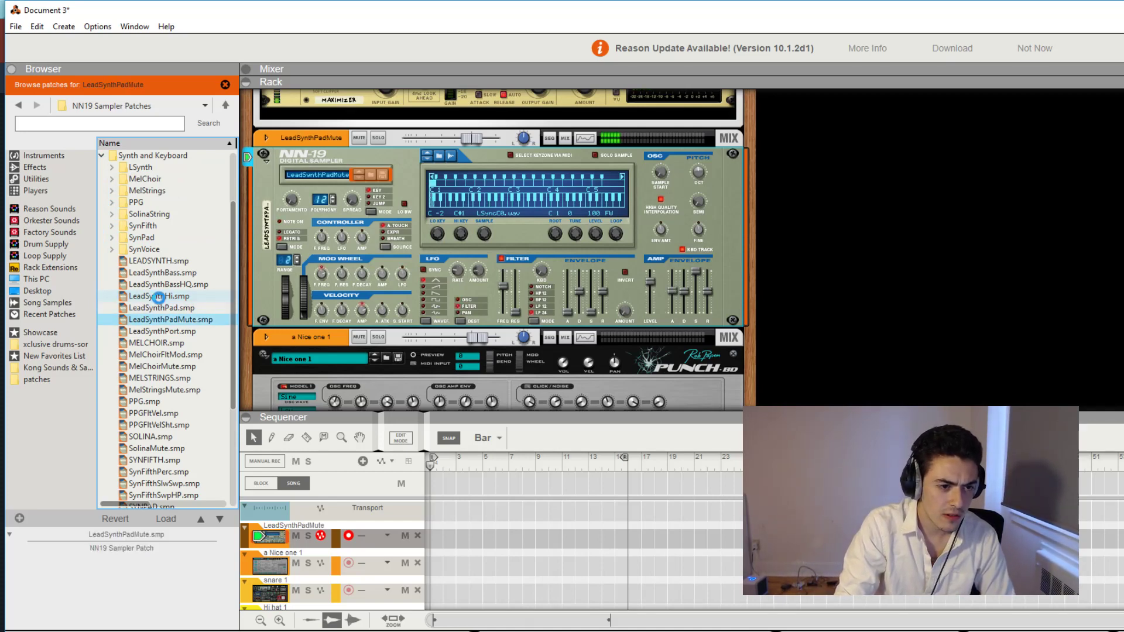
pyautogui.press('Down')
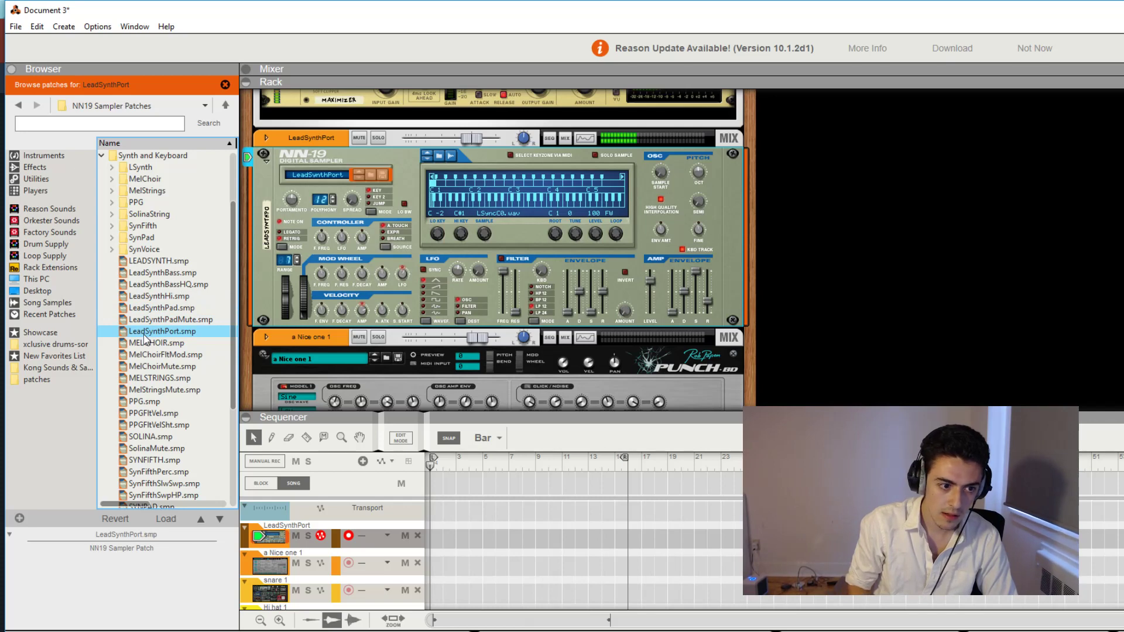
pyautogui.press('Down')
pyautogui.press('Down')
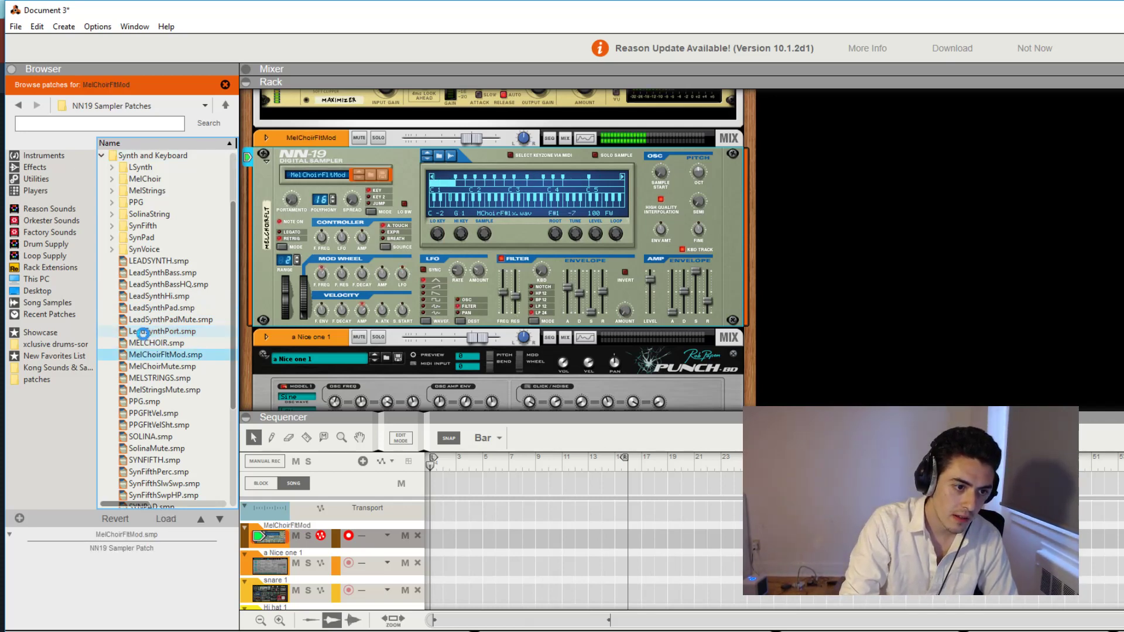
pyautogui.press('Down')
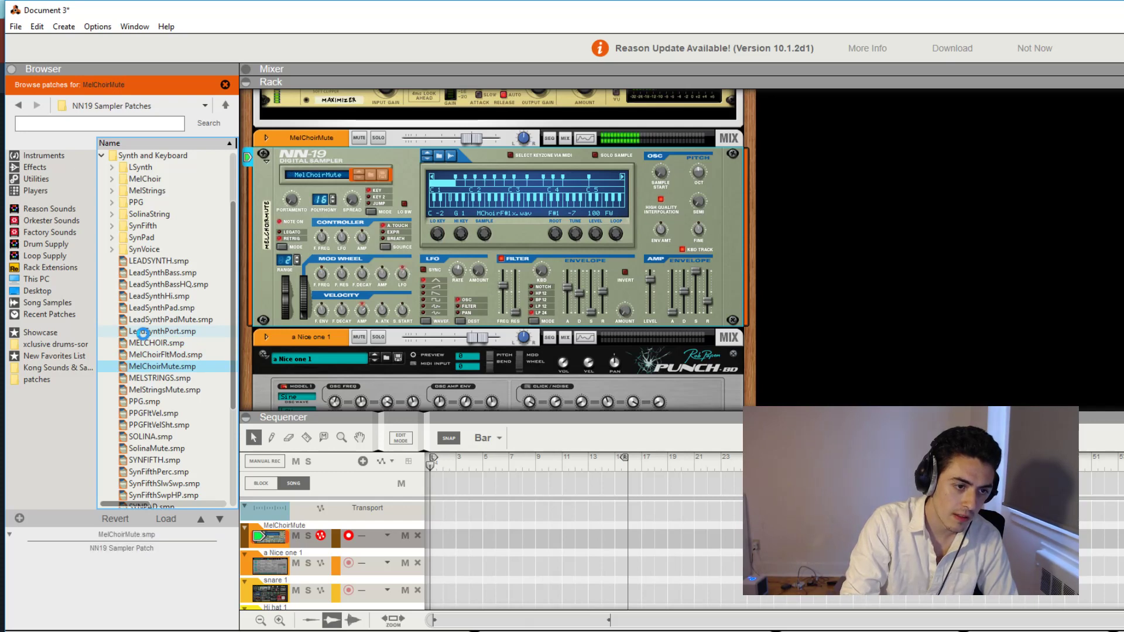
pyautogui.press('Up')
pyautogui.press('Up')
pyautogui.press('Up')
pyautogui.press('Up')
pyautogui.press('Up')
pyautogui.press('Up')
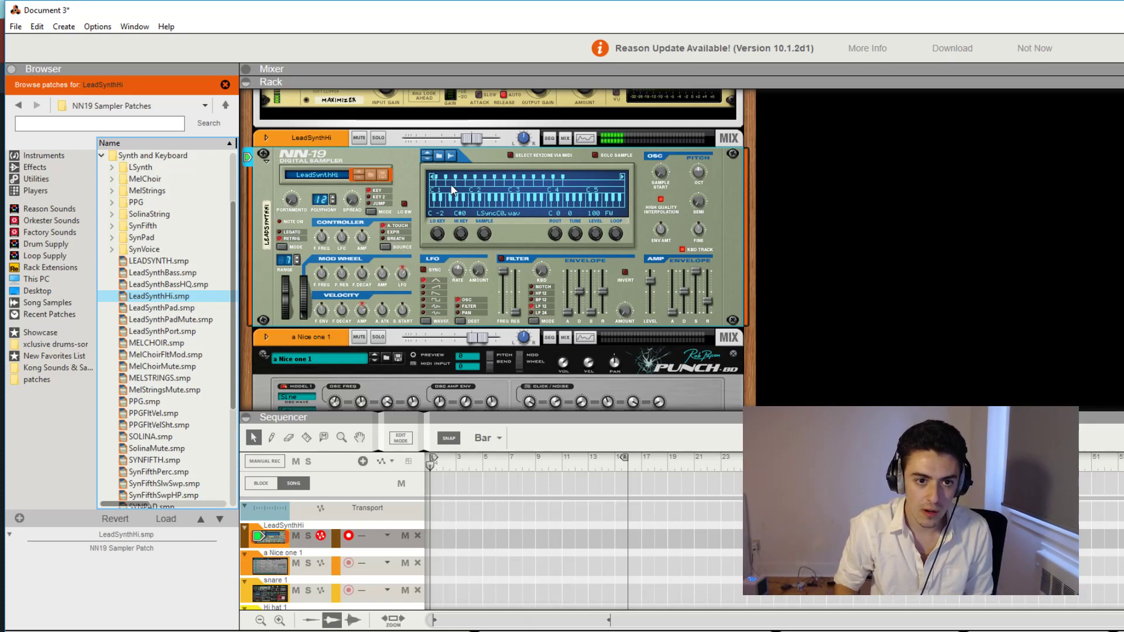
# Add an RV7000 MkII Reverb from the effects directly beneath the NN19 sampler in the rack.
pyautogui.click(54, 169)
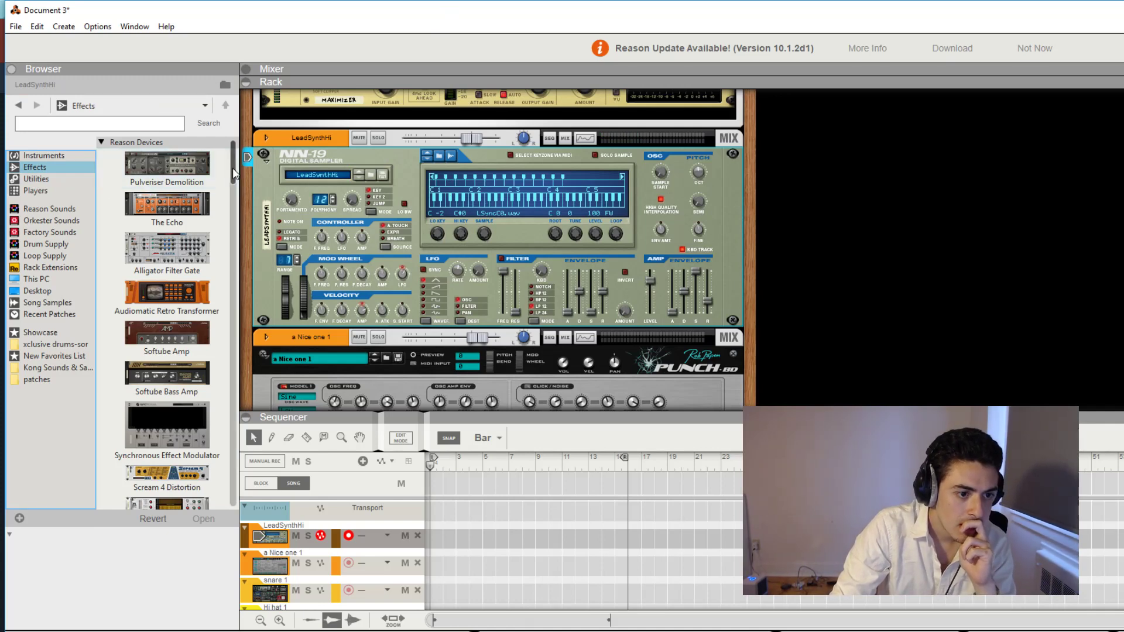
pyautogui.moveTo(233, 174)
pyautogui.mouseDown()
pyautogui.moveTo(233, 410)
pyautogui.moveTo(232, 177)
pyautogui.moveTo(232, 191)
pyautogui.mouseUp()
pyautogui.moveTo(185, 386); pyautogui.dragTo(295, 320)
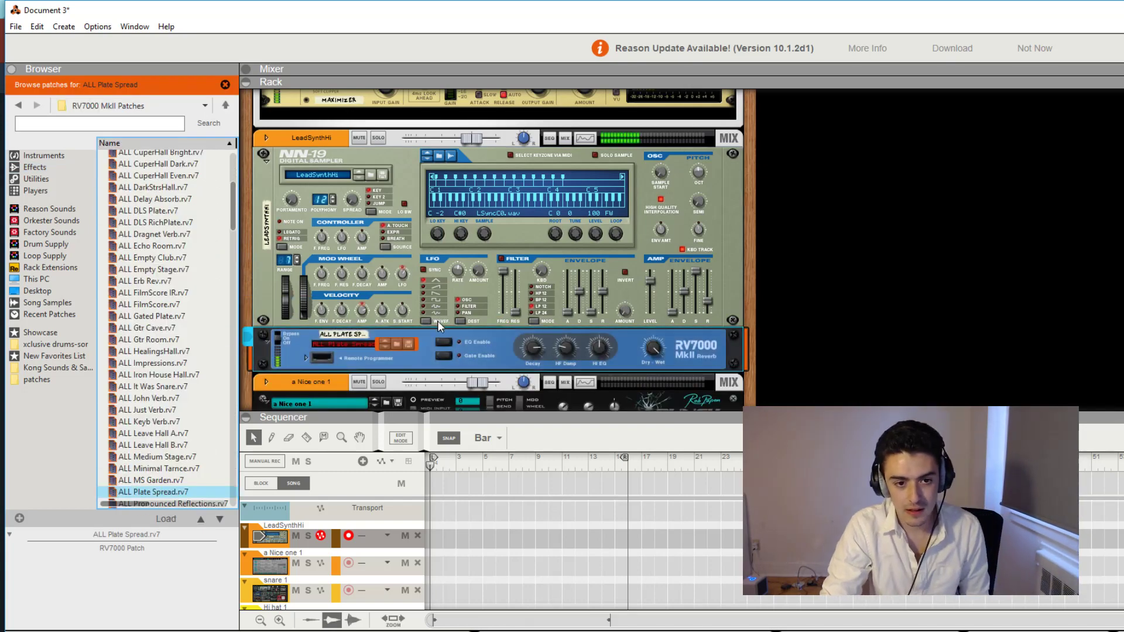
# Lower the Dry/Wet amount of the RV7000 MkII Reverb.
pyautogui.moveTo(685, 316)
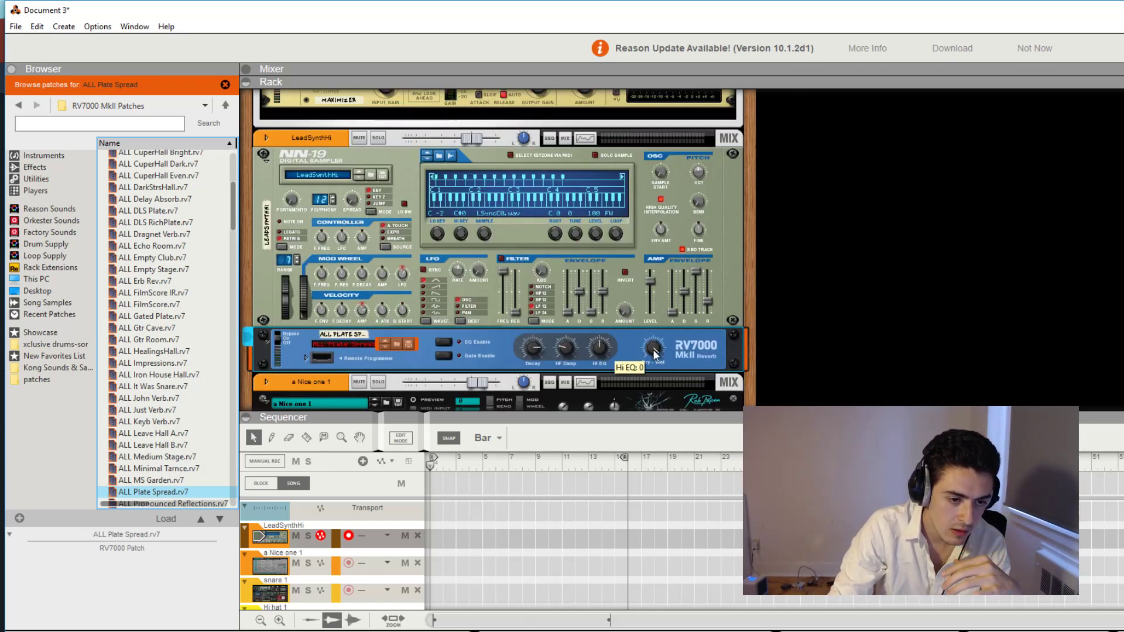
pyautogui.moveTo(655, 351)
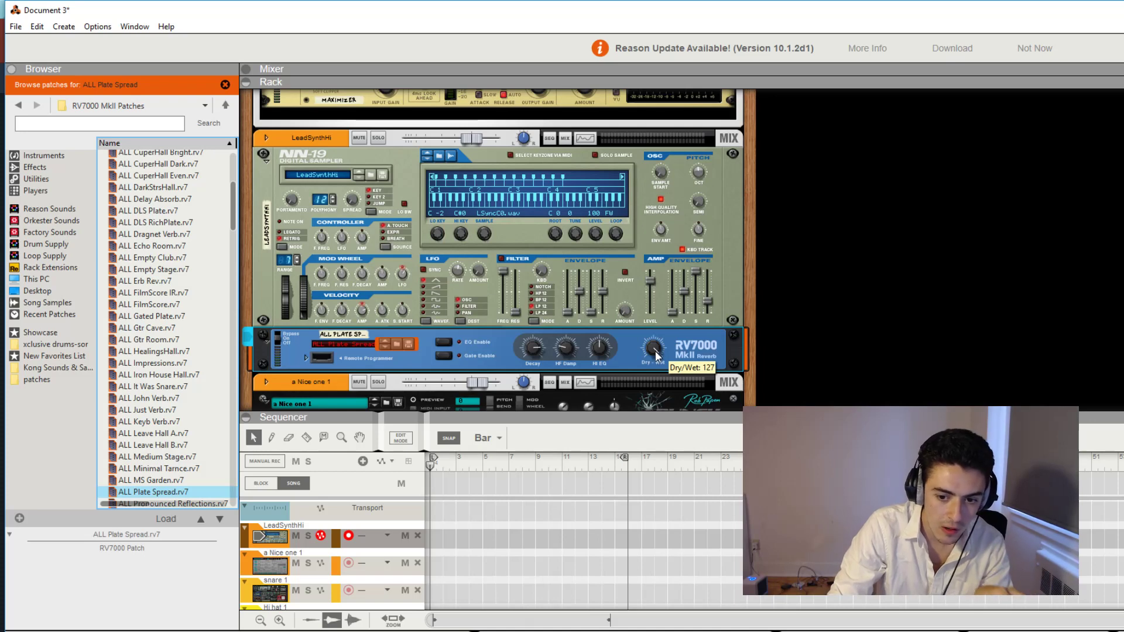
pyautogui.moveTo(657, 354); pyautogui.dragTo(656, 364)
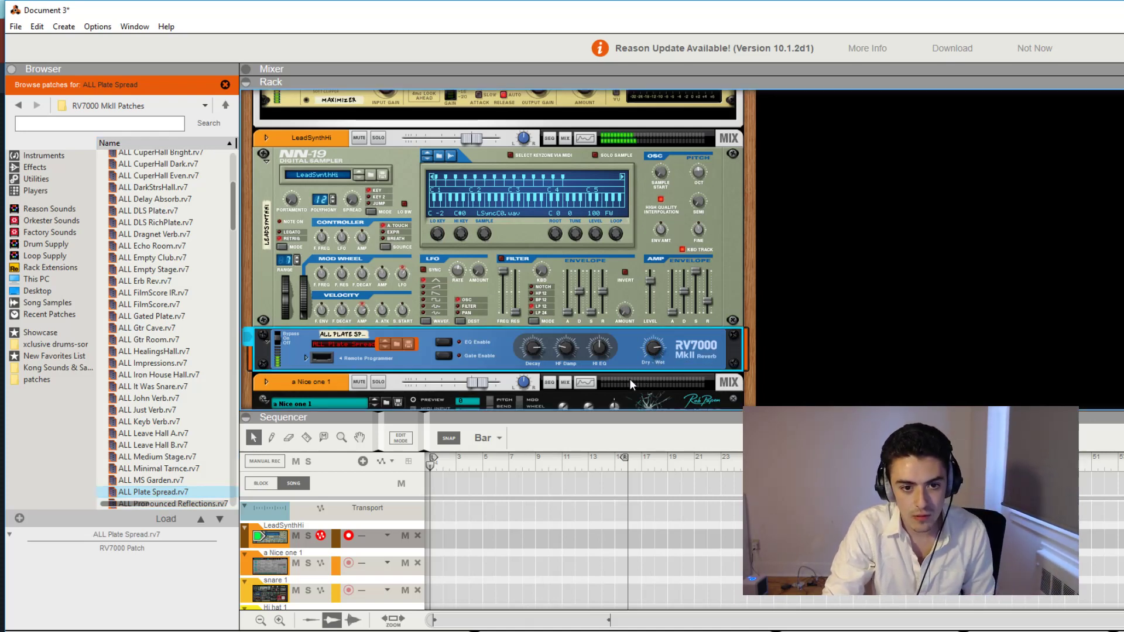
pyautogui.moveTo(535, 353)
pyautogui.scroll(2, 534, 352)
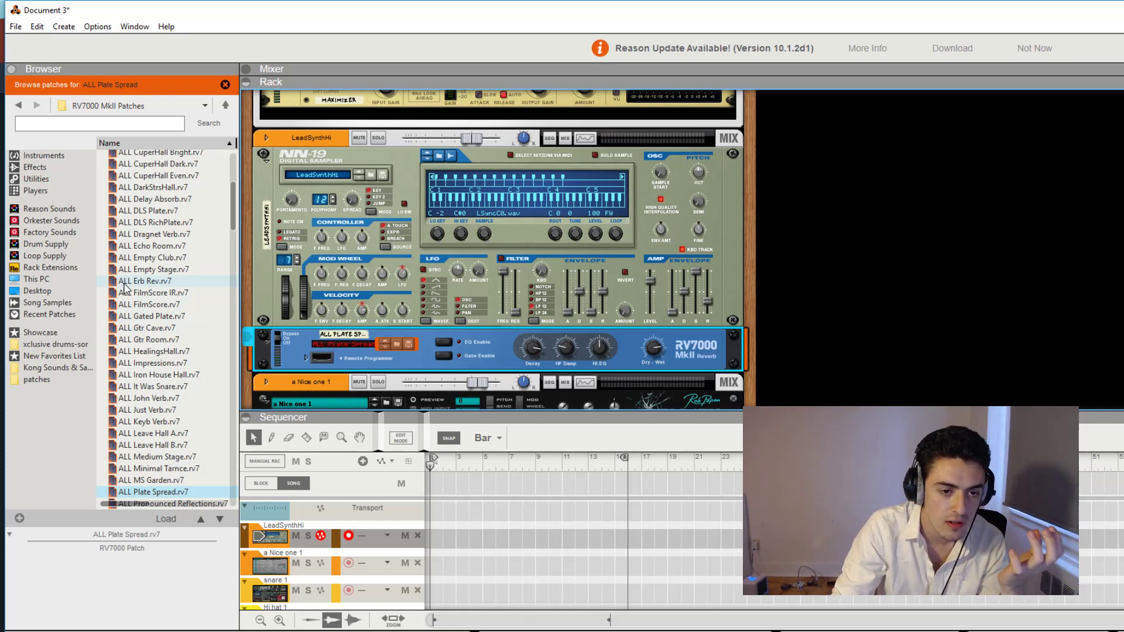
# Browse the effect devices and add a PH-90 Phaser beneath the RV7000 MkII Reverb in the rack.
pyautogui.click(35, 167)
pyautogui.click(233, 240)
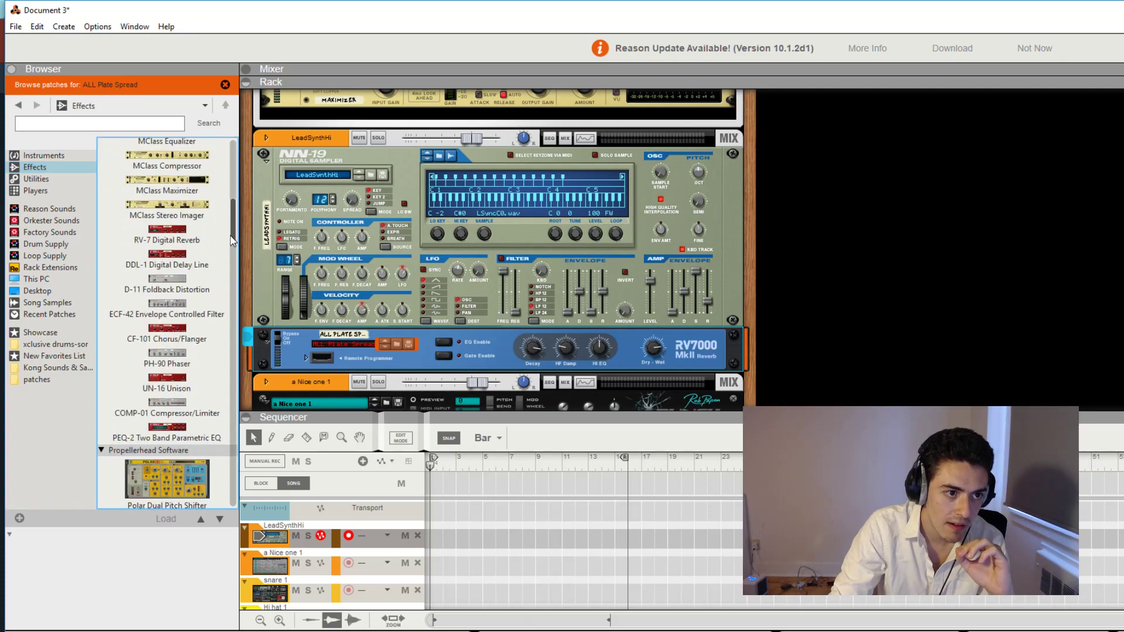
pyautogui.moveTo(233, 240); pyautogui.dragTo(195, 416)
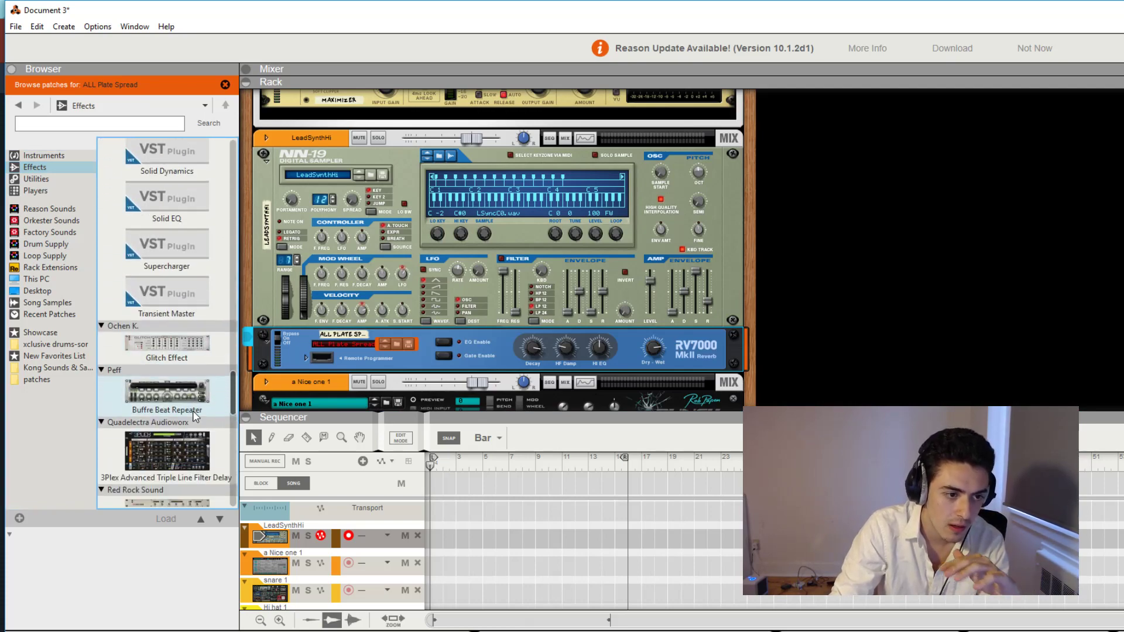
pyautogui.scroll(-15, 192, 412)
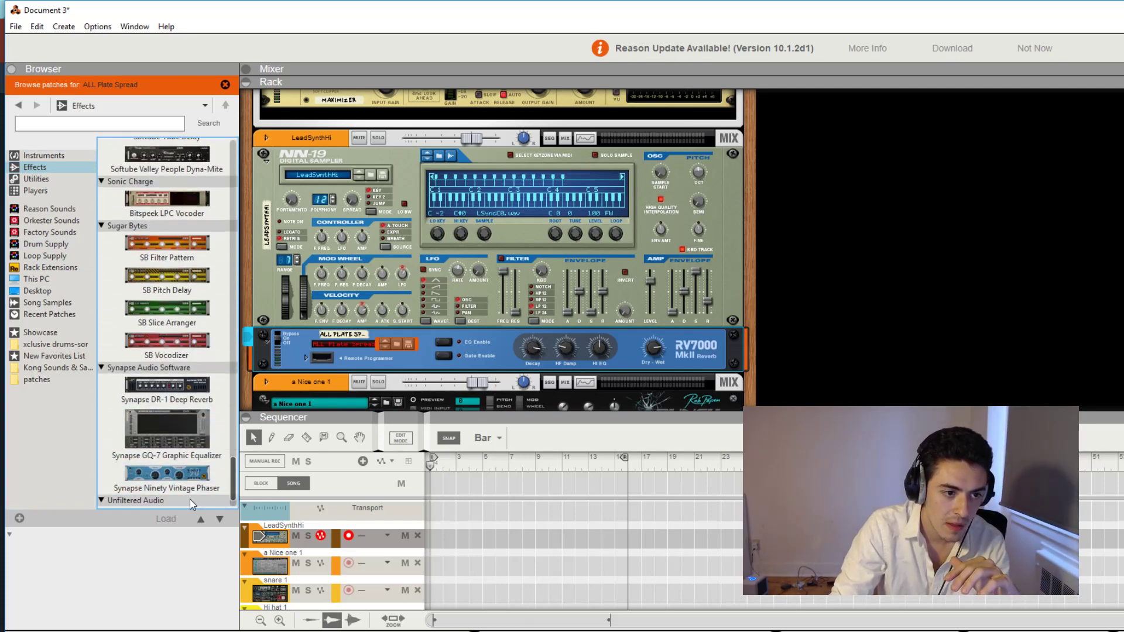
pyautogui.scroll(-1, 192, 505)
pyautogui.scroll(8, 192, 354)
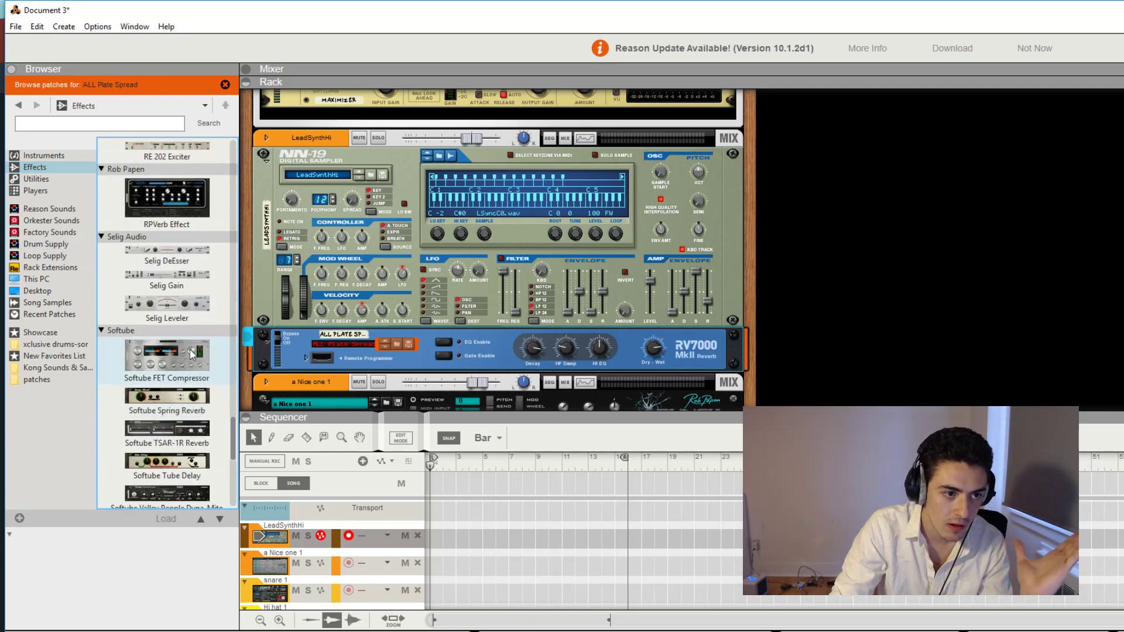
pyautogui.scroll(7, 191, 350)
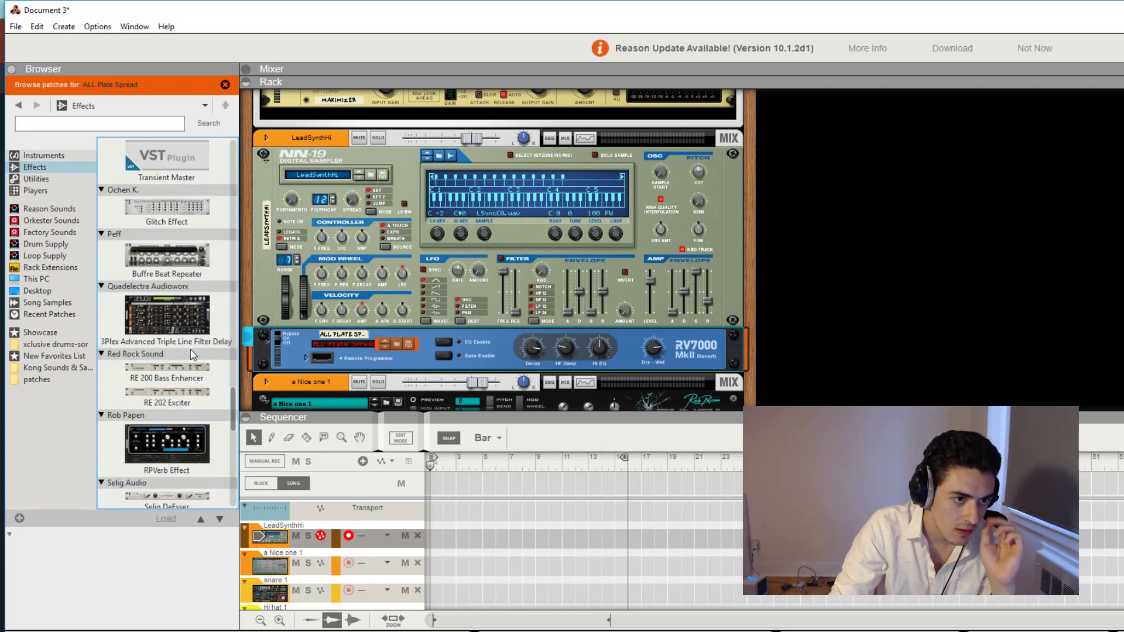
pyautogui.scroll(6, 191, 350)
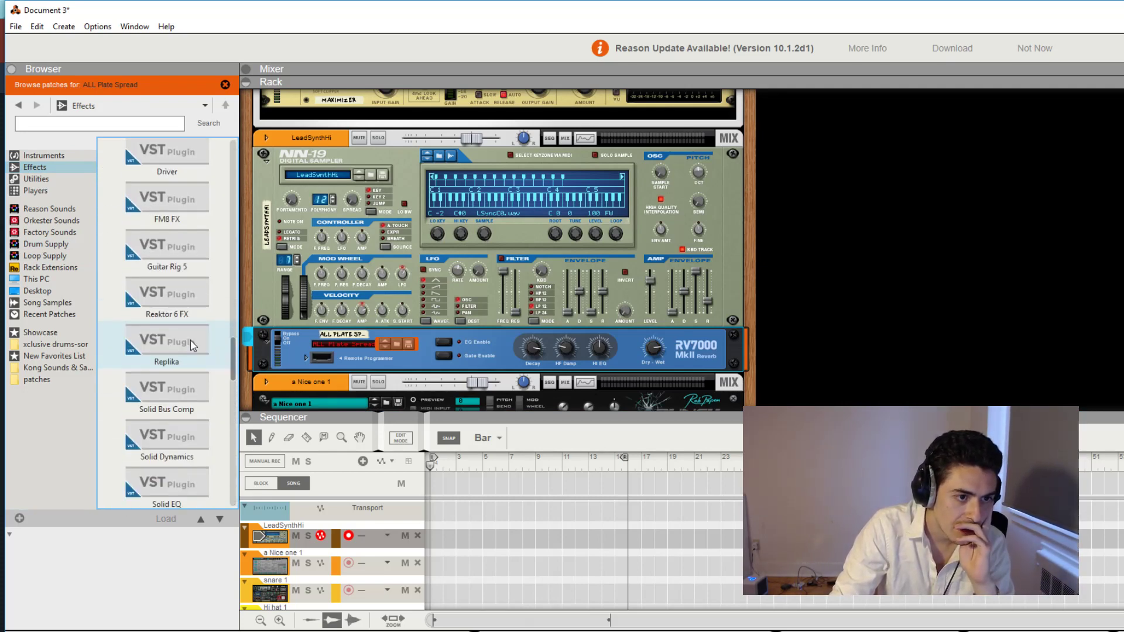
pyautogui.scroll(6, 191, 339)
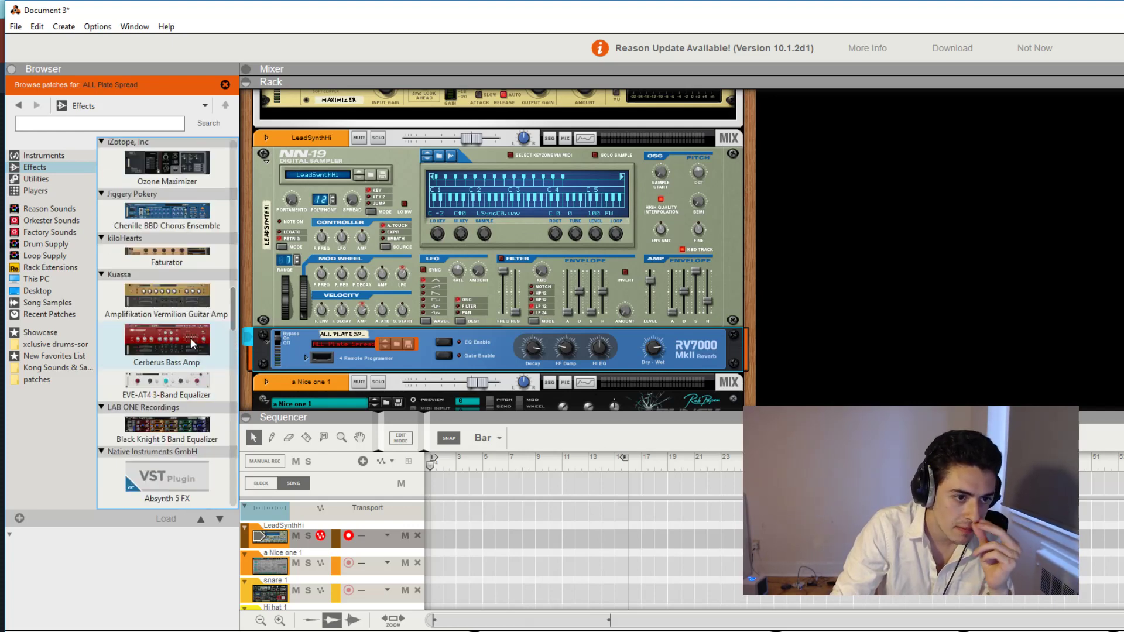
pyautogui.scroll(2, 191, 339)
pyautogui.scroll(5, 193, 342)
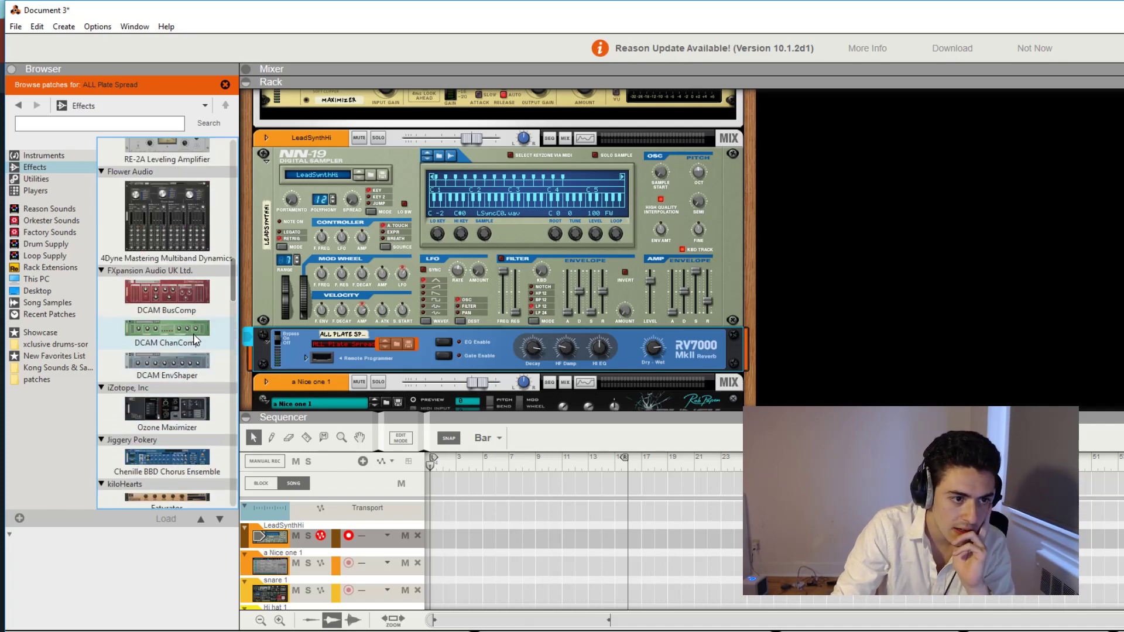
pyautogui.scroll(8, 196, 341)
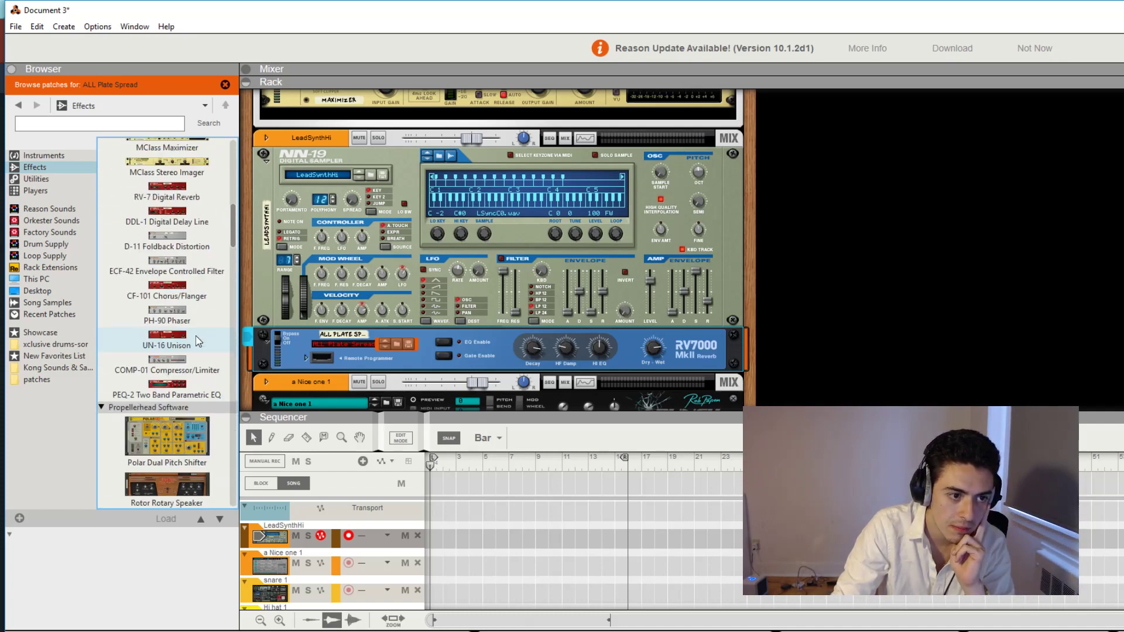
pyautogui.scroll(3, 197, 341)
pyautogui.moveTo(170, 450); pyautogui.dragTo(327, 351)
# Lower the PH-90 Phaser's frequency and set its Feedback to 86.
pyautogui.scroll(-2, 443, 301)
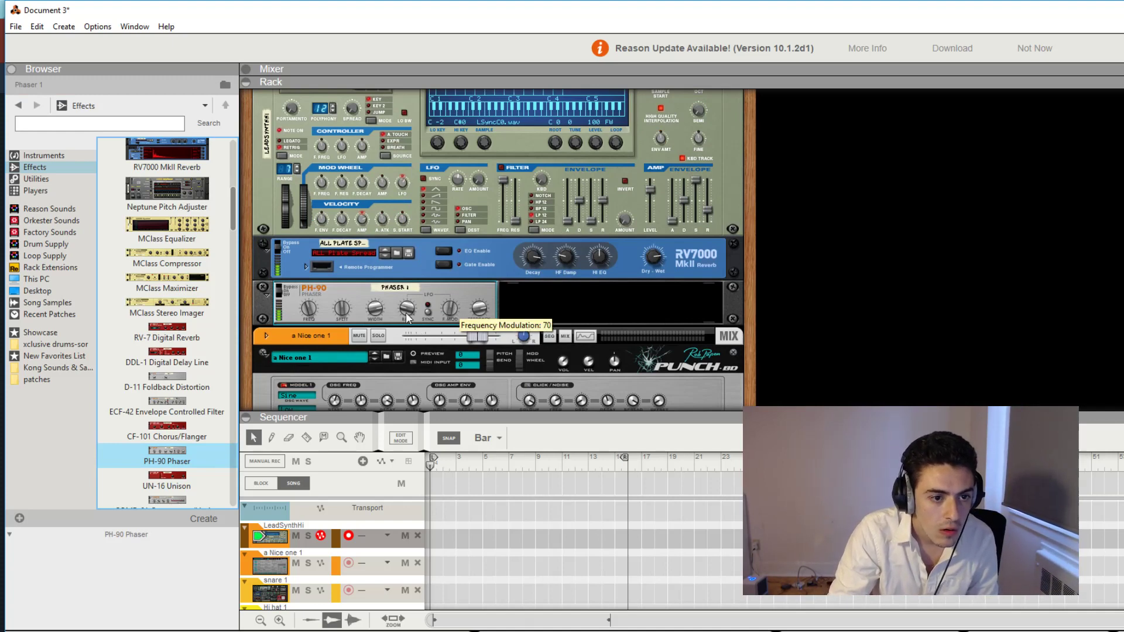
pyautogui.moveTo(309, 315)
pyautogui.mouseDown()
pyautogui.moveTo(308, 305)
pyautogui.moveTo(311, 331)
pyautogui.mouseUp()
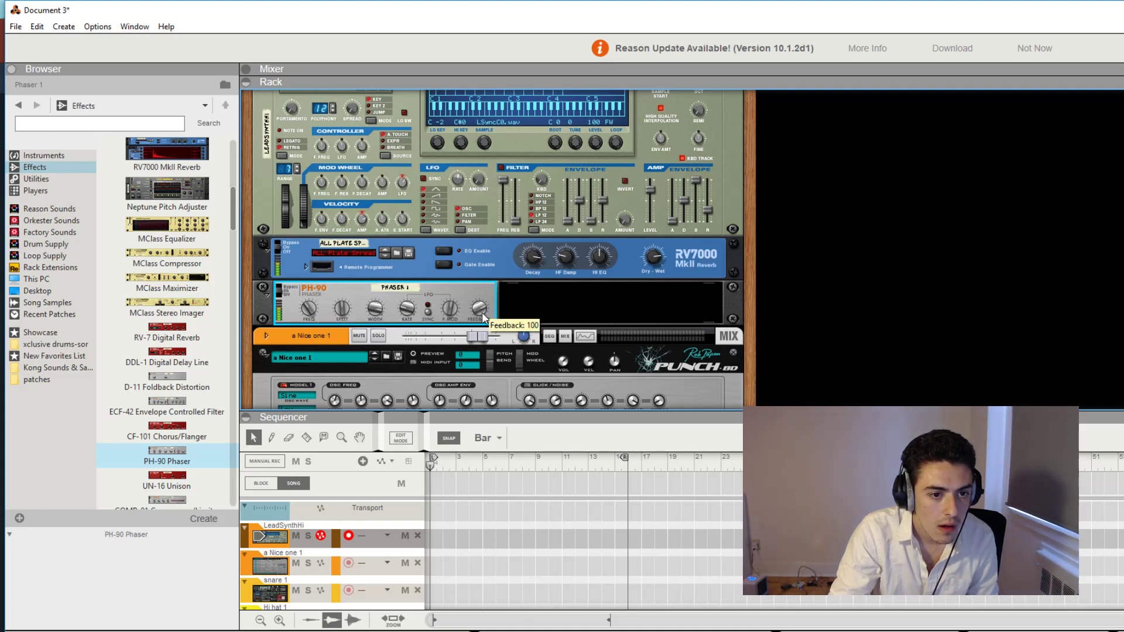
pyautogui.moveTo(483, 315); pyautogui.dragTo(482, 317)
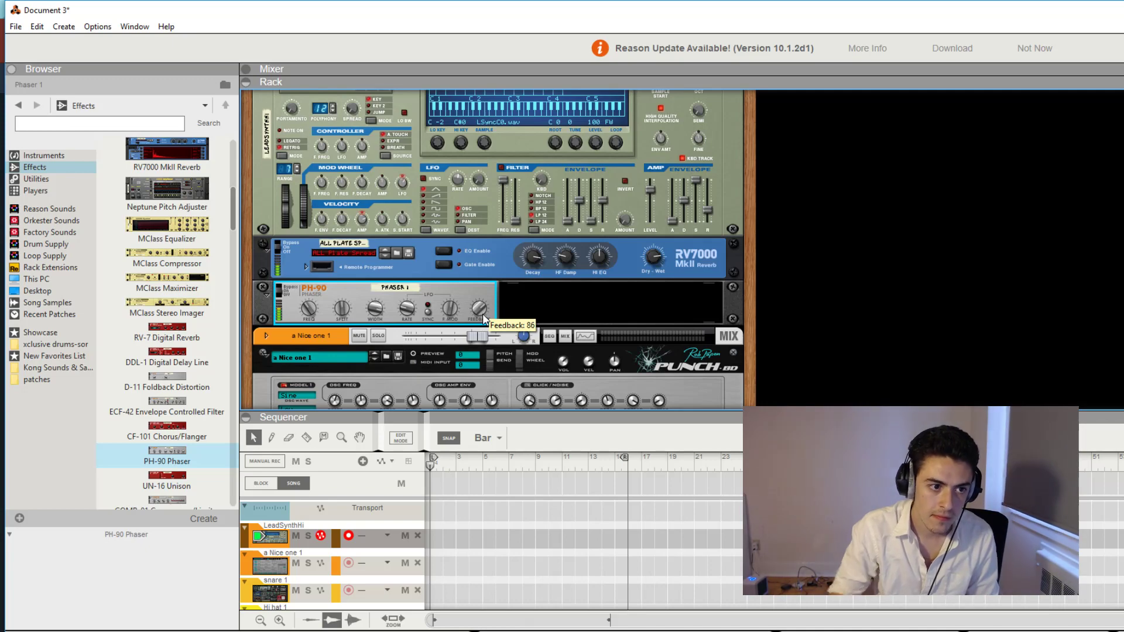
# Raise the NN19 sampler's amp envelope Attack, lower its Decay to the minimum and set its Release to 0.
pyautogui.scroll(3, 511, 276)
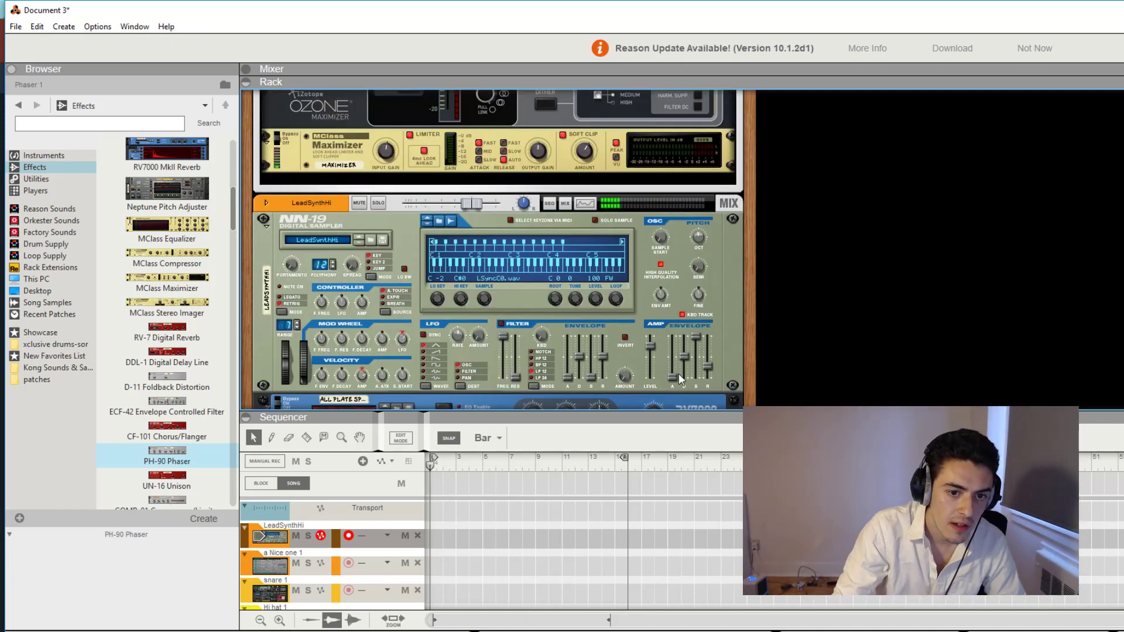
pyautogui.scroll(-1, 669, 376)
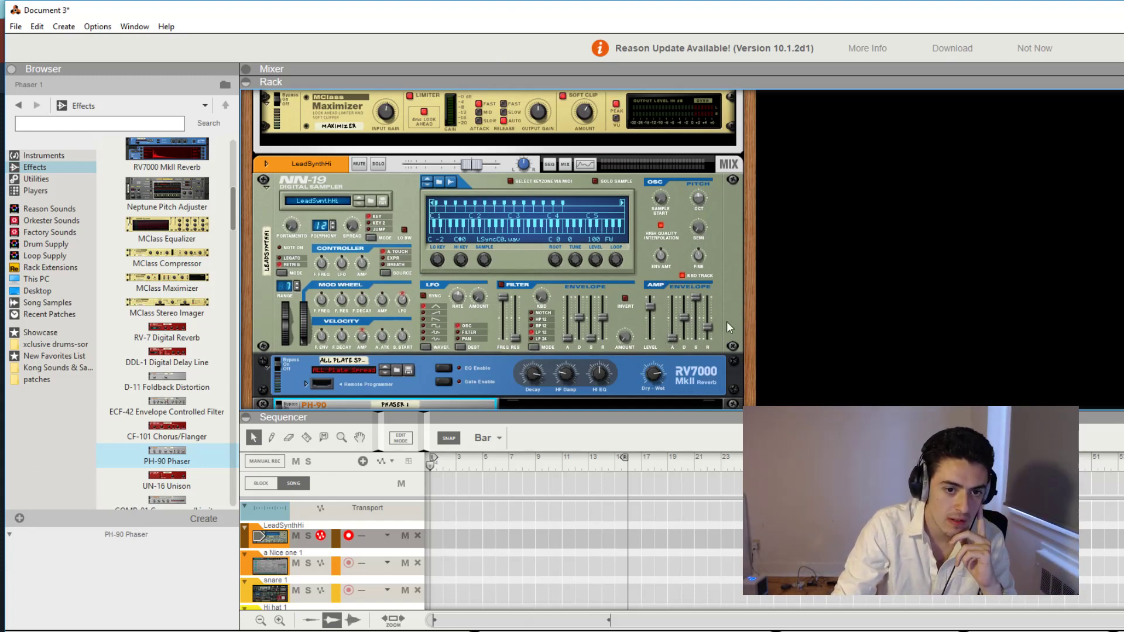
pyautogui.click(670, 339)
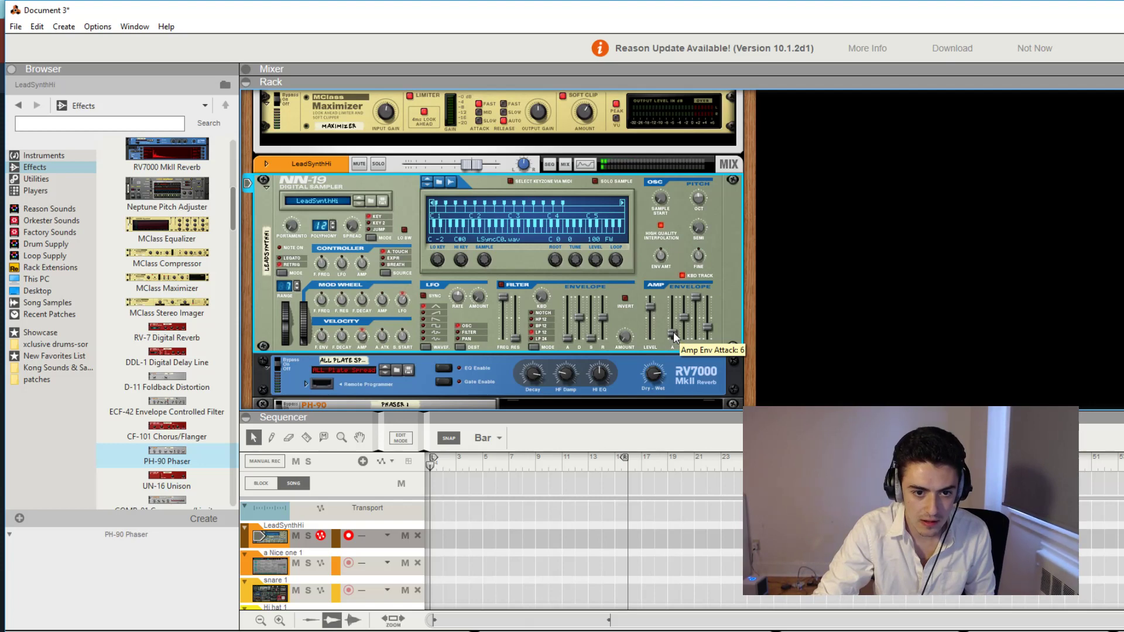
pyautogui.moveTo(675, 343); pyautogui.dragTo(675, 329)
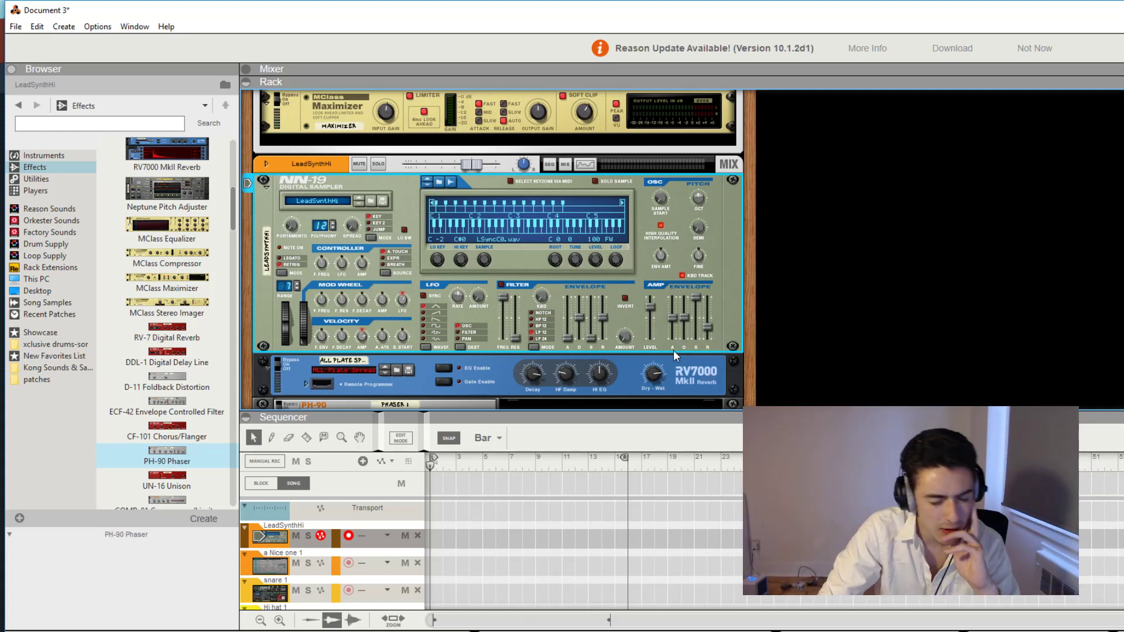
pyautogui.moveTo(687, 317); pyautogui.dragTo(680, 336)
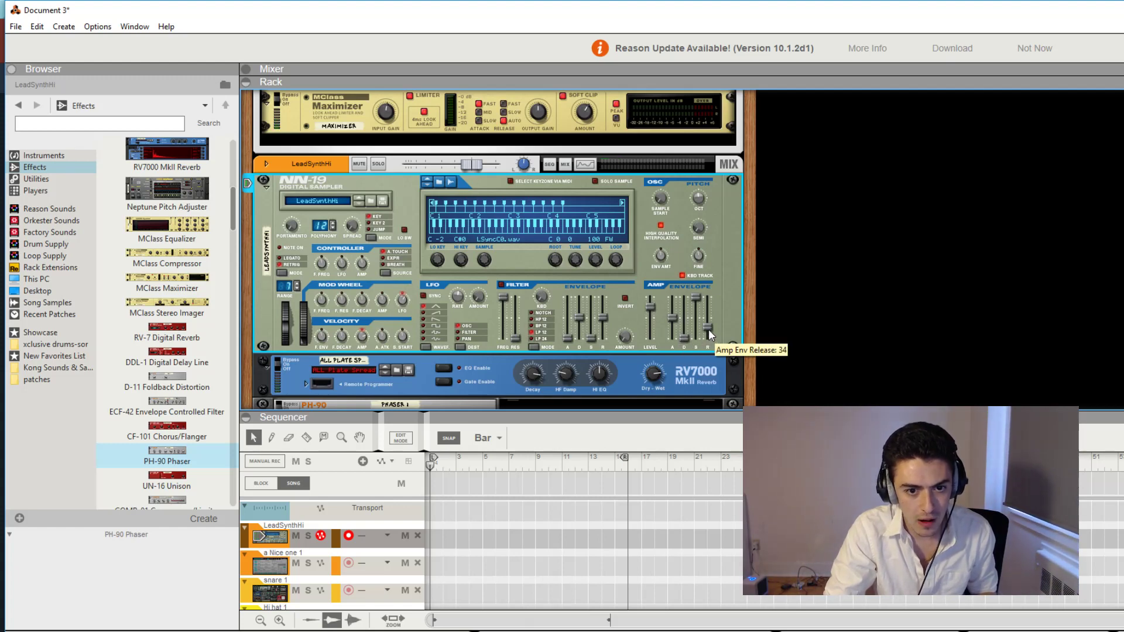
pyautogui.moveTo(710, 335); pyautogui.dragTo(707, 349)
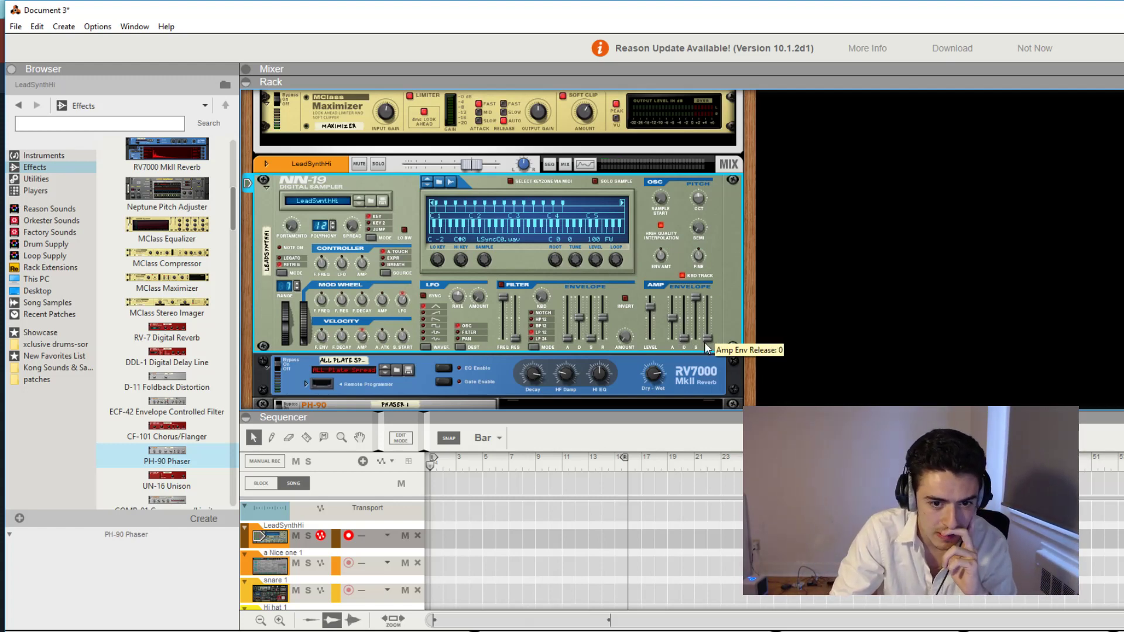
# Lower the RV7000 MkII Reverb's Dry/Wet slightly and drop the NN19's amp envelope Sustain to 0.
pyautogui.click(644, 364)
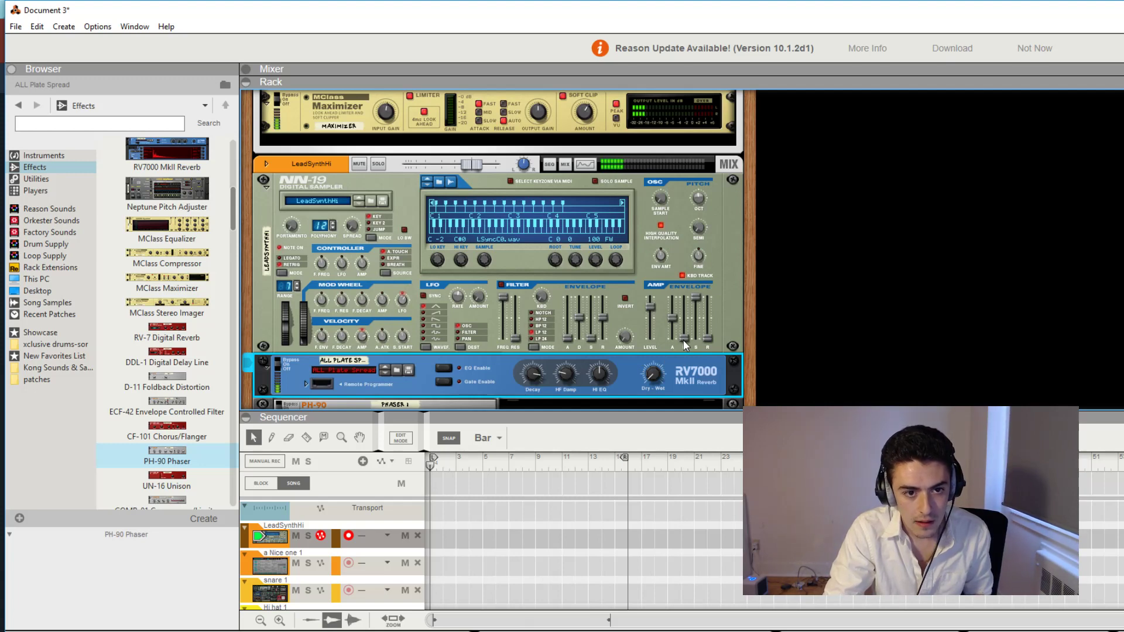
pyautogui.moveTo(697, 300)
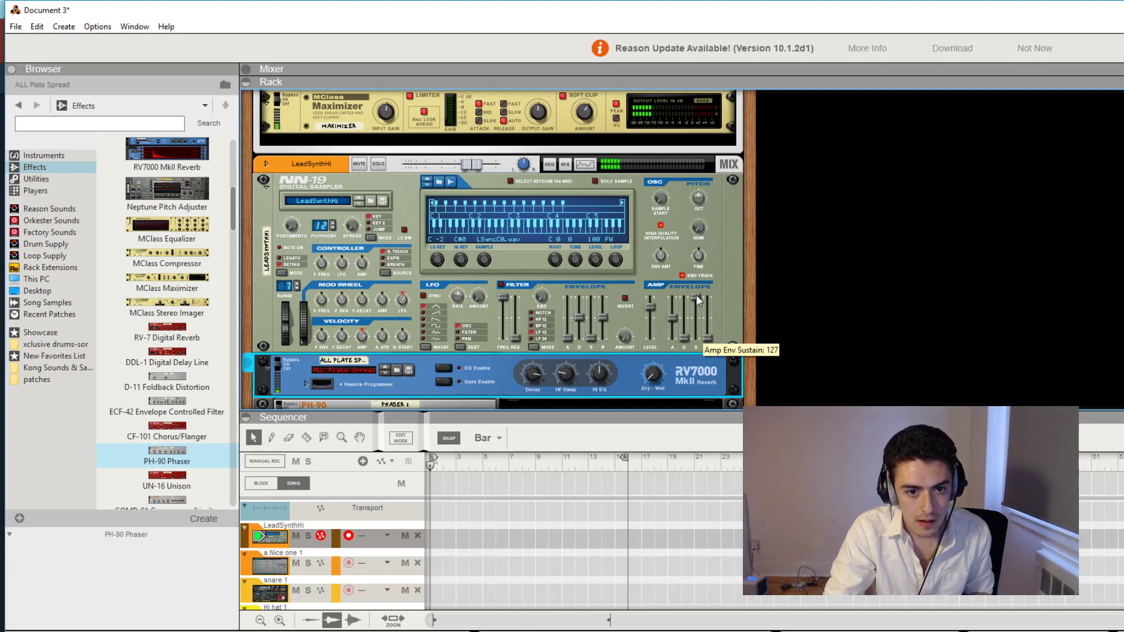
pyautogui.moveTo(689, 339)
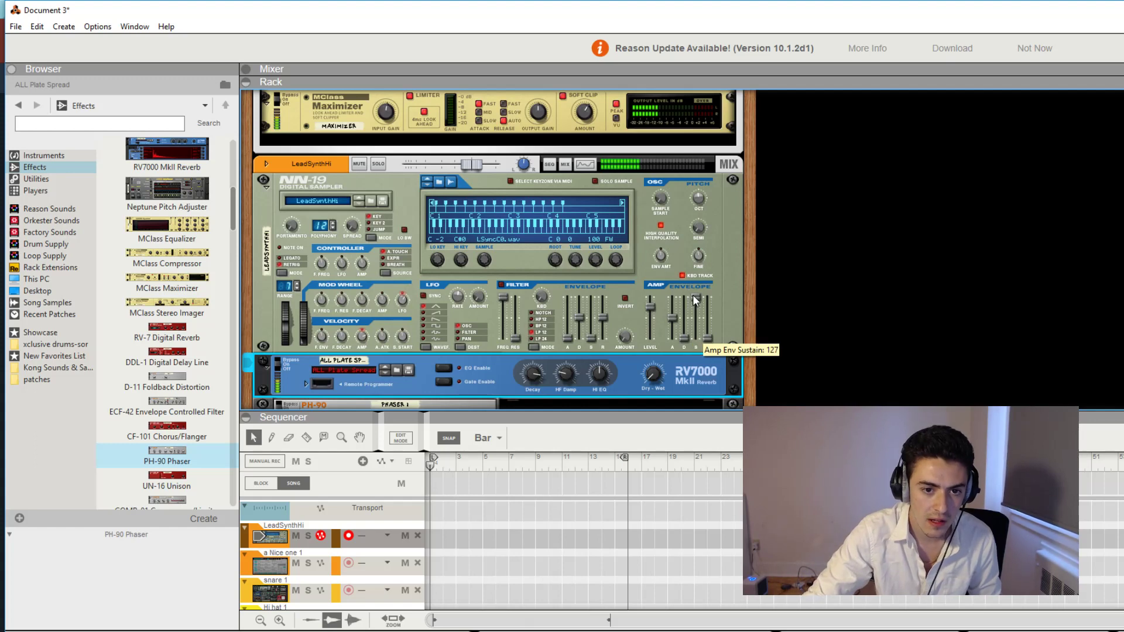
pyautogui.click(689, 301)
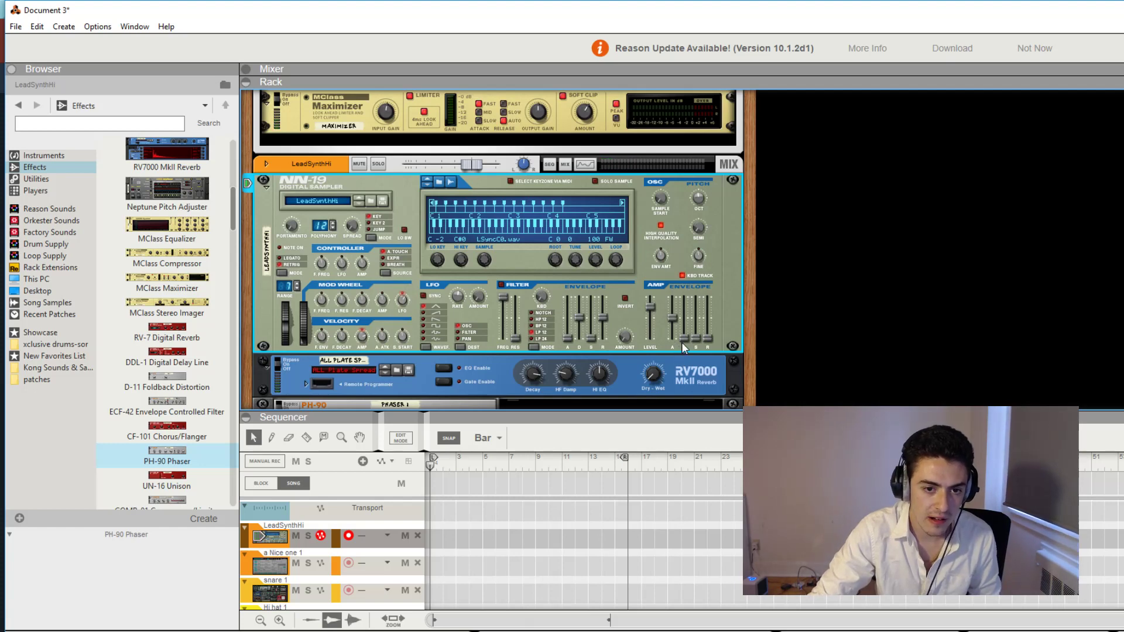
# Raise the NN19's amp envelope Decay to a middle level, try its Release at 127, and bring the Release back to mid-range.
pyautogui.moveTo(683, 336); pyautogui.dragTo(684, 321)
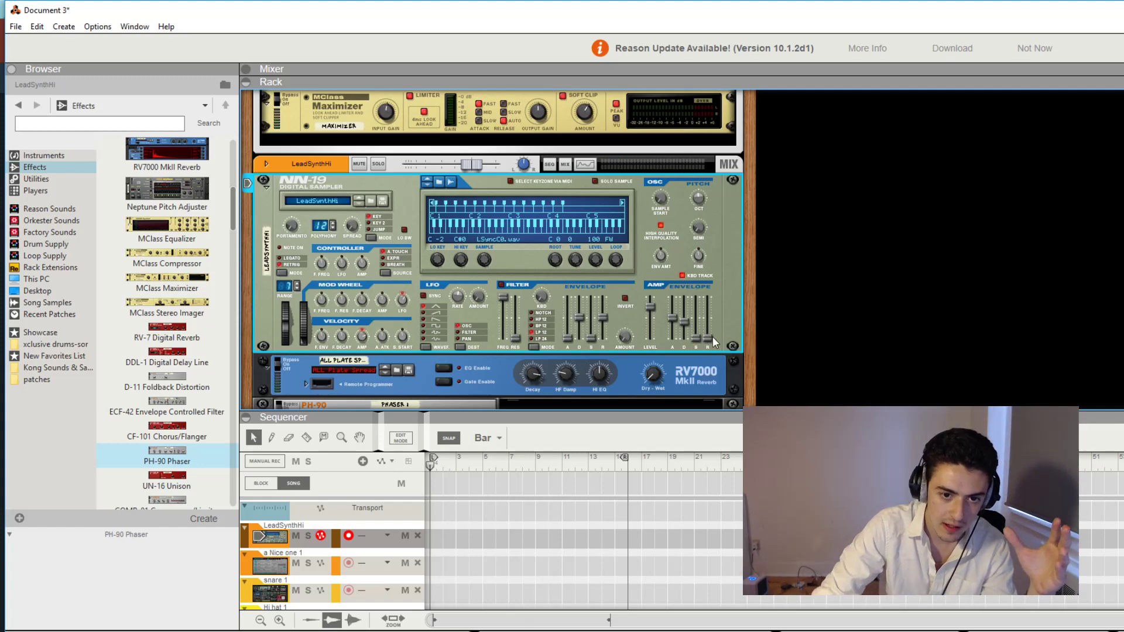
pyautogui.moveTo(711, 338); pyautogui.dragTo(713, 334)
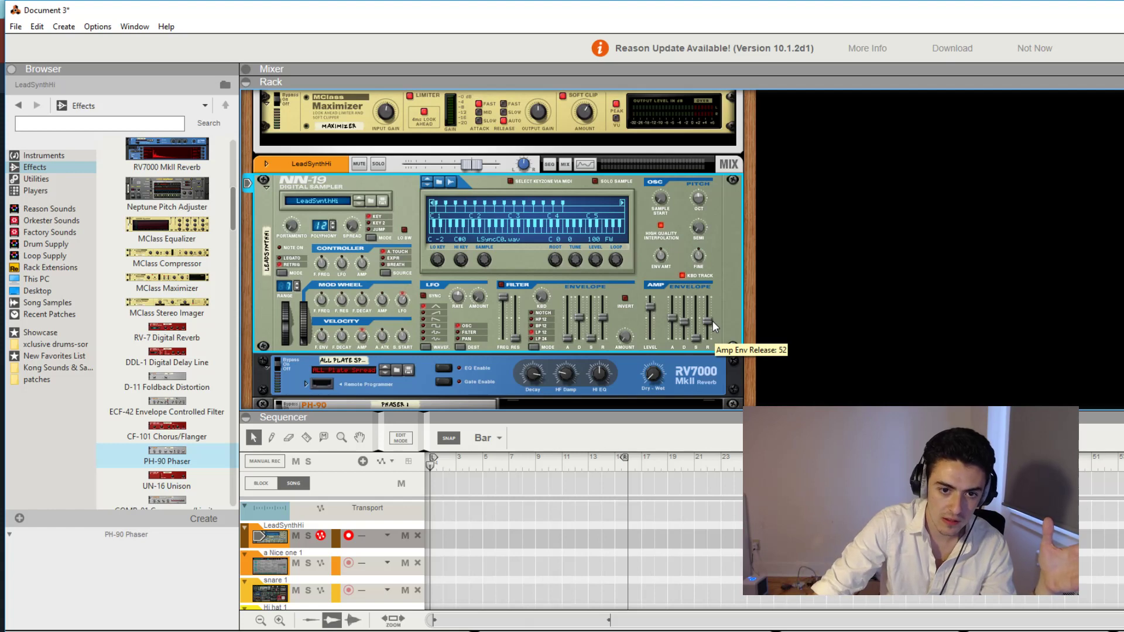
pyautogui.moveTo(712, 321); pyautogui.dragTo(712, 250)
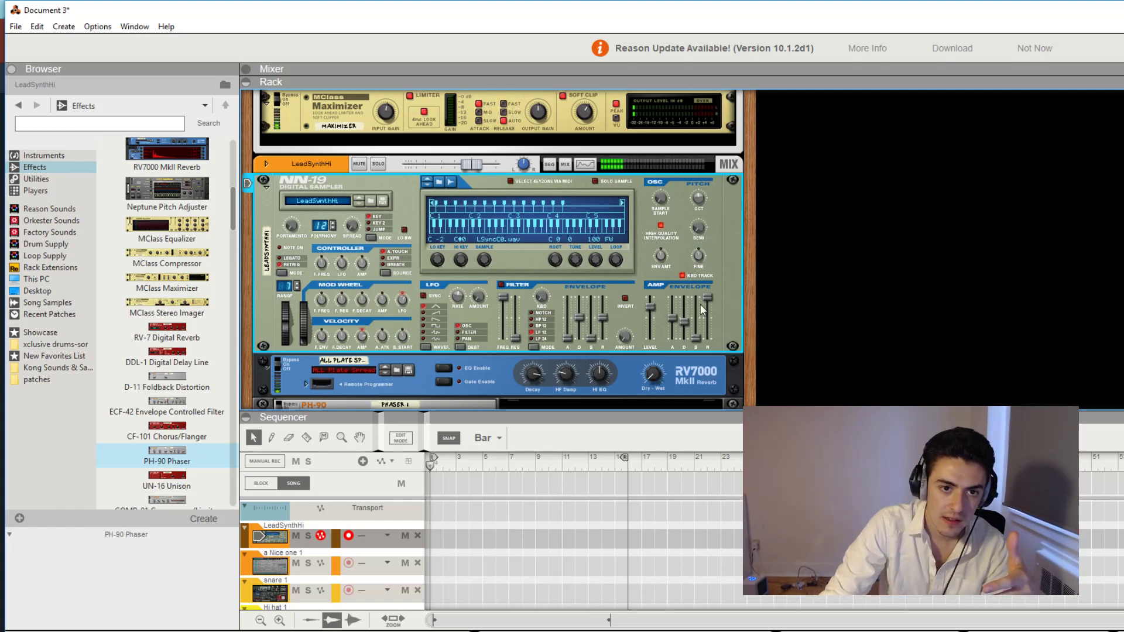
pyautogui.moveTo(703, 309)
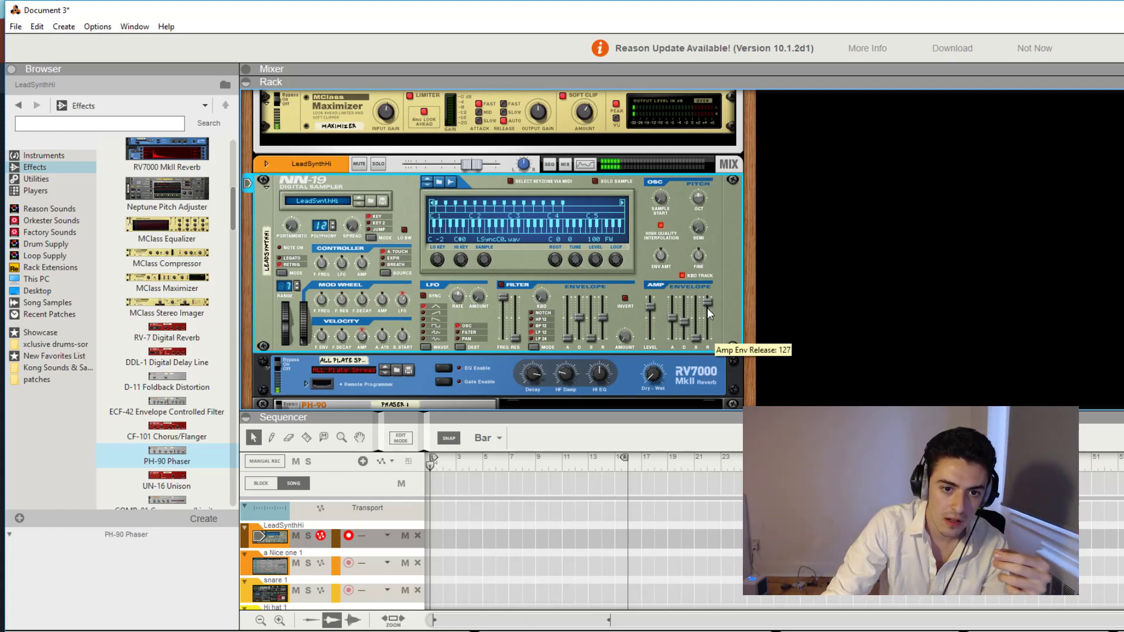
pyautogui.moveTo(708, 307); pyautogui.dragTo(710, 347)
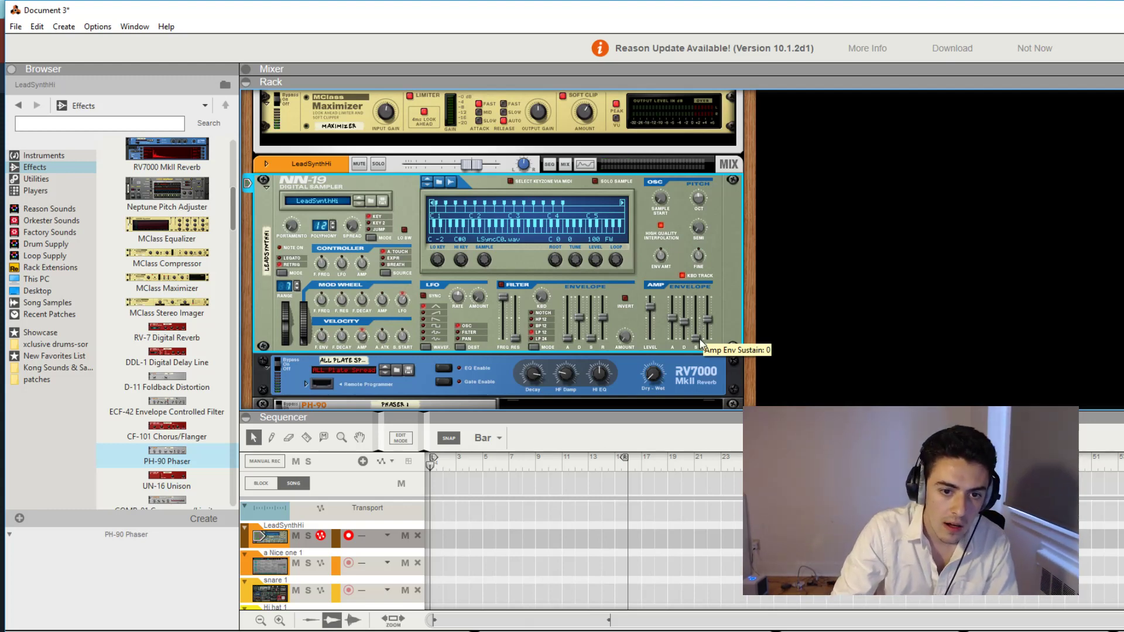
# Raise the NN19's amp envelope Sustain to its maximum and slightly raise the RV7000 MkII Reverb's Dry/Wet amount.
pyautogui.scroll(-1, 659, 335)
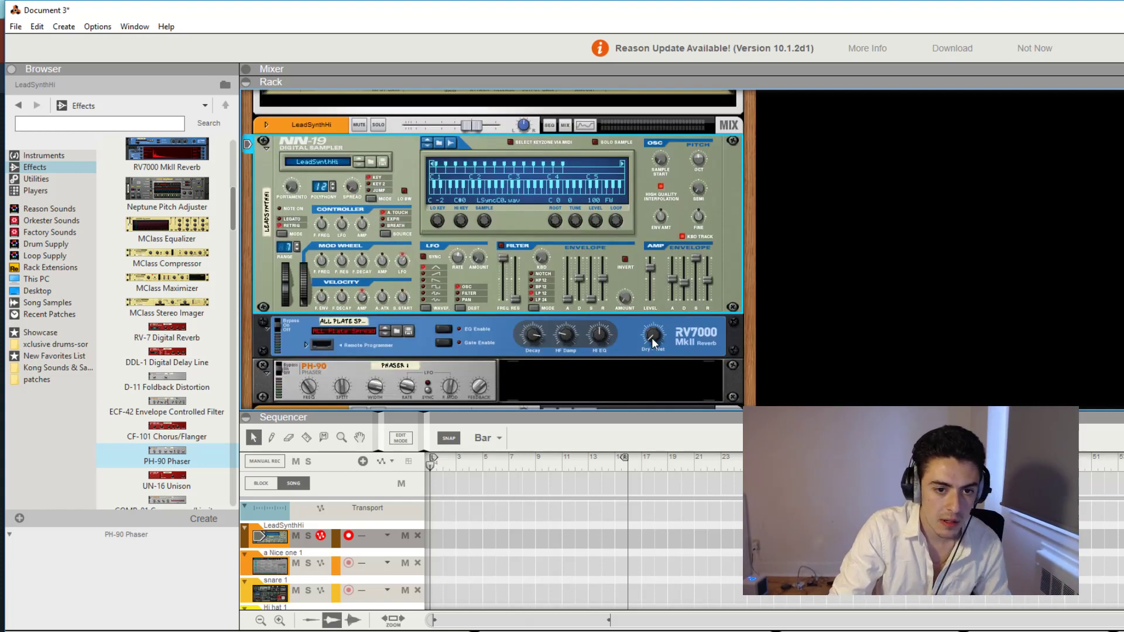
pyautogui.click(651, 337)
pyautogui.scroll(-1, 580, 280)
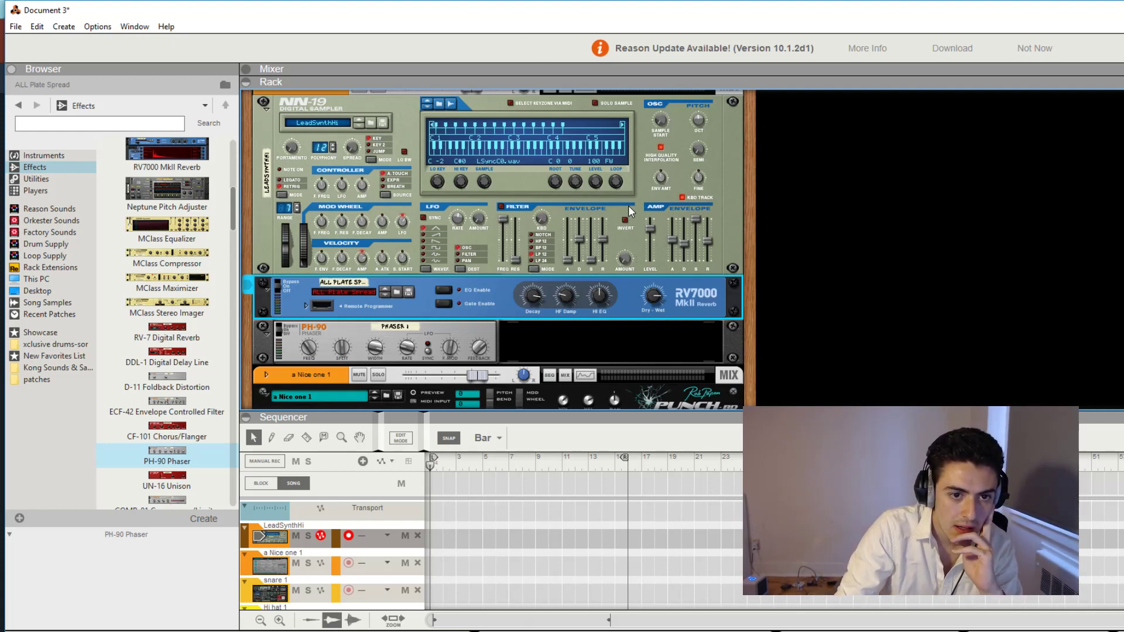
pyautogui.scroll(1, 629, 206)
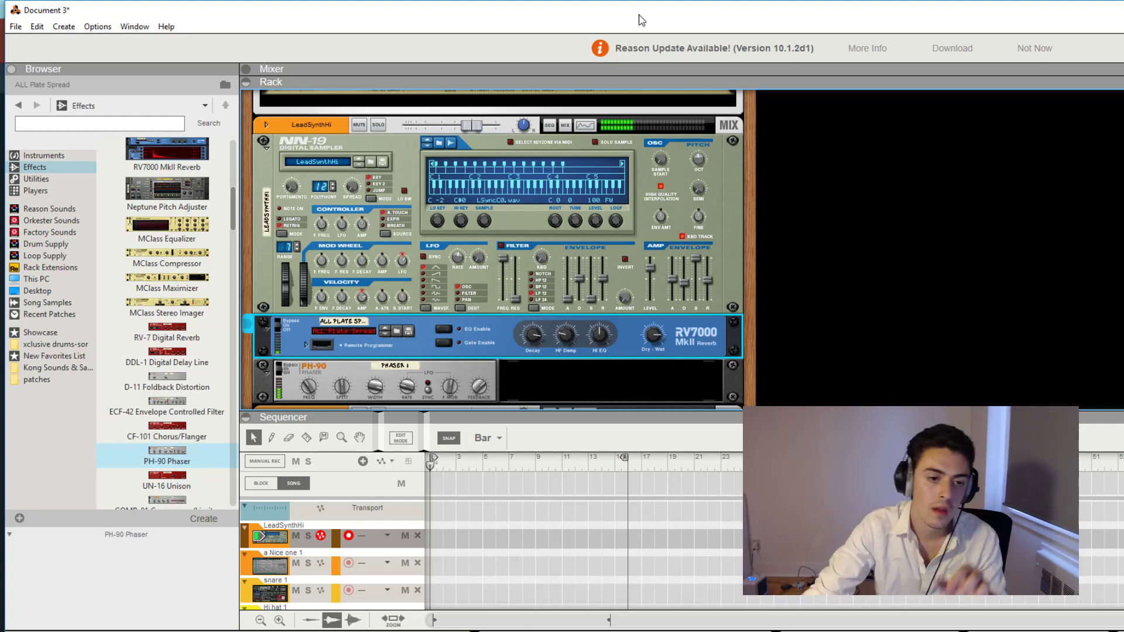
# Add a Synapse GQ-7 Graphic Equalizer from the effects directly beneath the PH-90 Phaser in the rack.
pyautogui.scroll(-2, 513, 232)
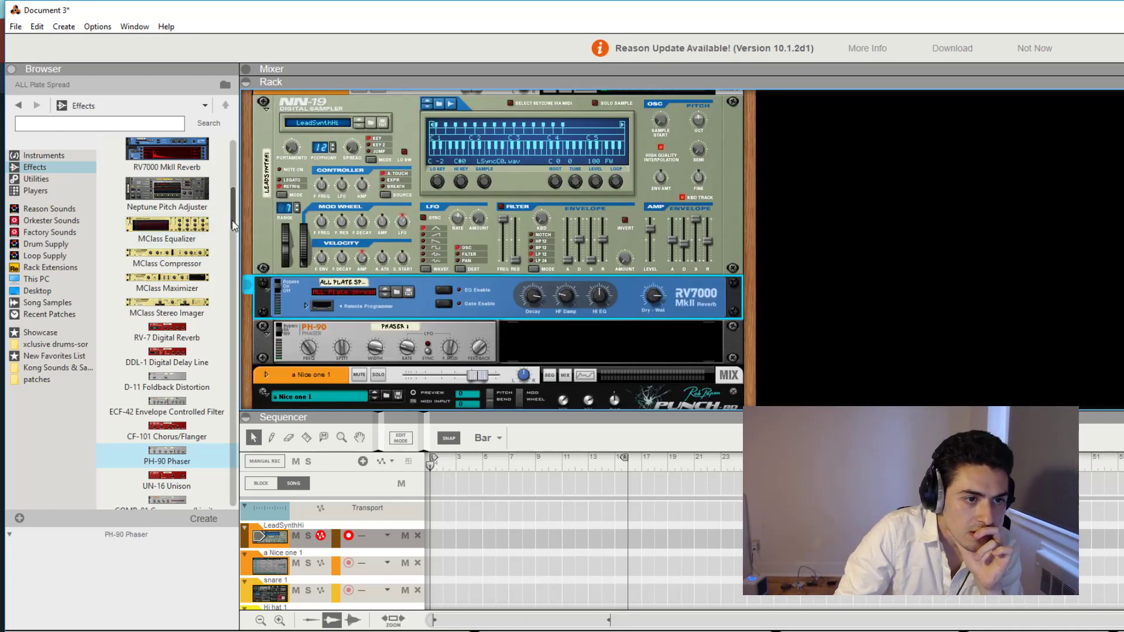
pyautogui.moveTo(233, 221); pyautogui.dragTo(184, 497)
pyautogui.scroll(-1, 332, 280)
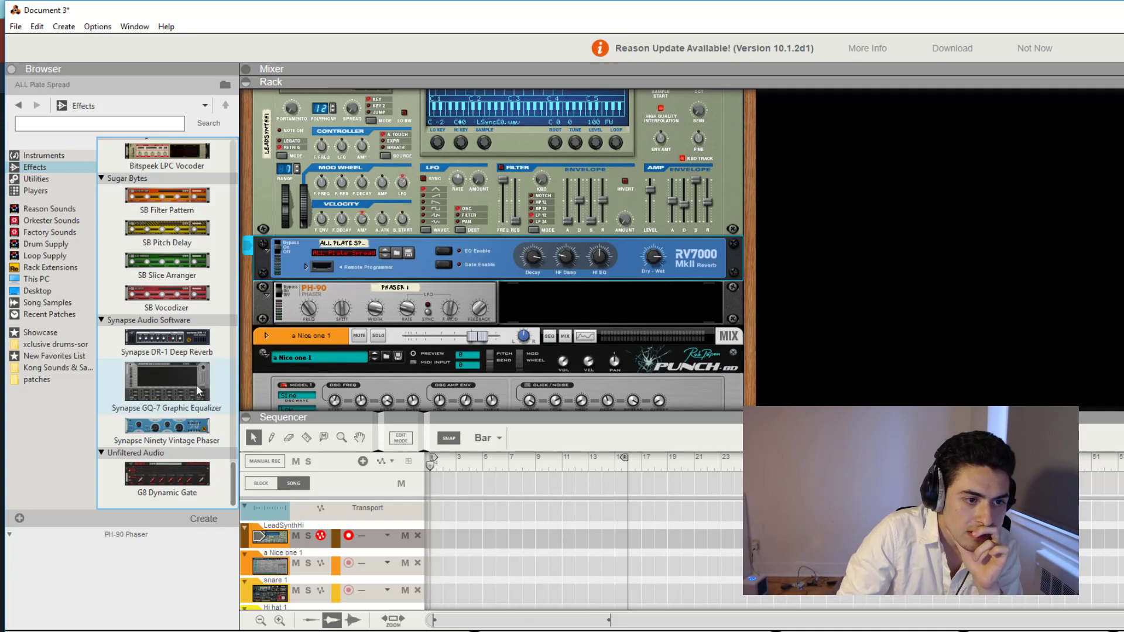
pyautogui.moveTo(199, 384)
pyautogui.mouseDown()
pyautogui.moveTo(346, 320)
pyautogui.moveTo(348, 329)
pyautogui.mouseUp()
pyautogui.scroll(-2, 478, 195)
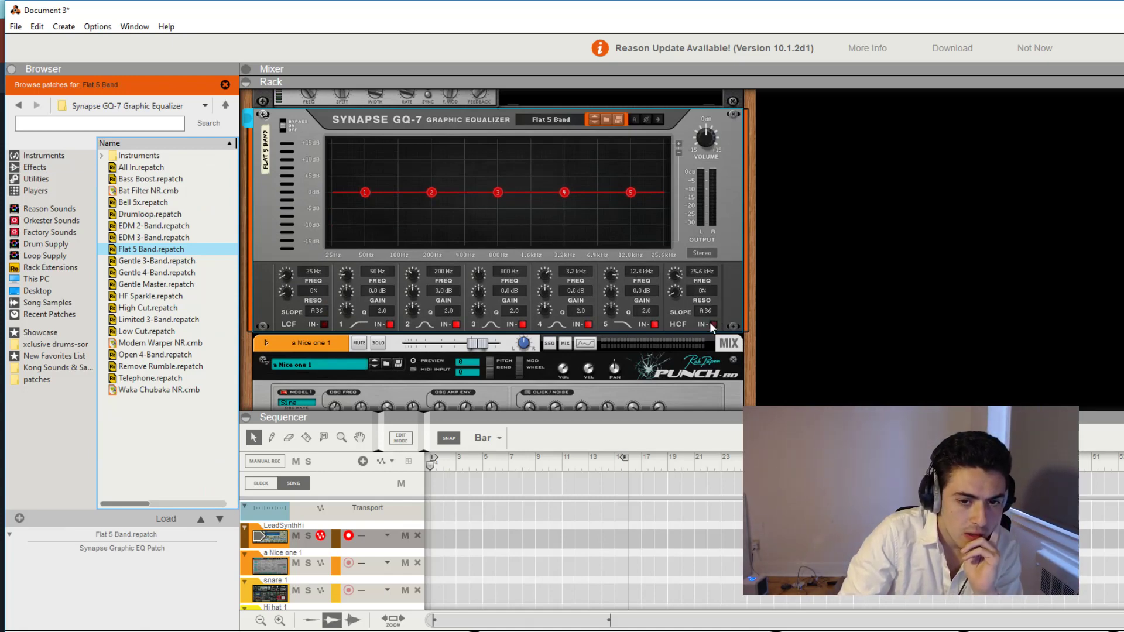
# Enable the GQ-7 equalizer's high cut and low cut filters, setting the high cut to 4.5 kHz and the low cut to 74 Hz.
pyautogui.moveTo(675, 273); pyautogui.dragTo(674, 276)
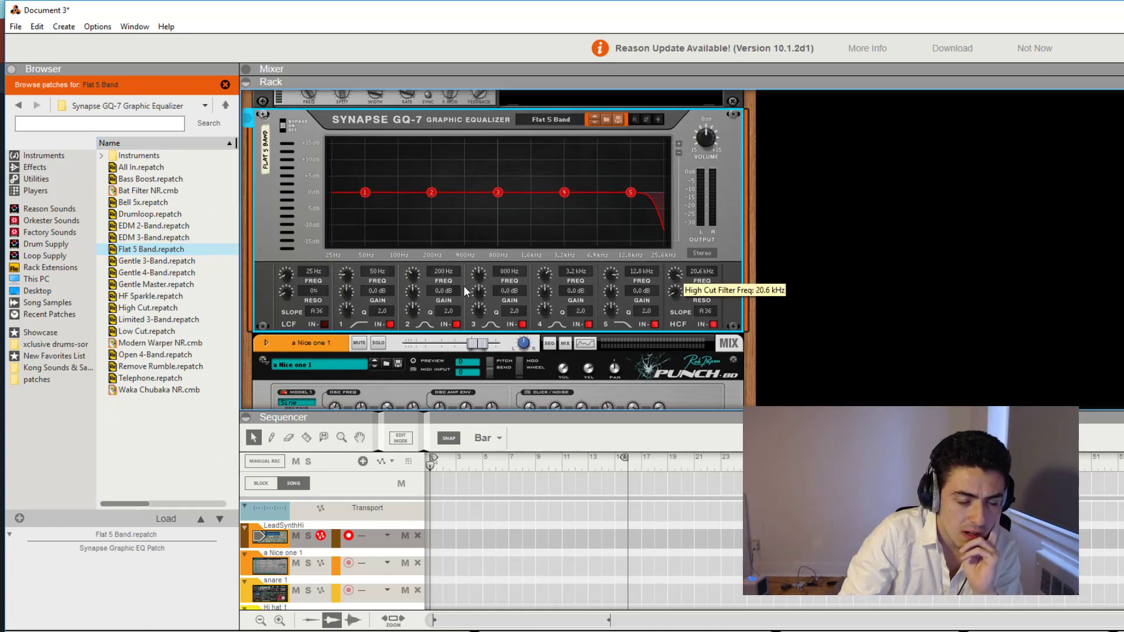
pyautogui.click(324, 324)
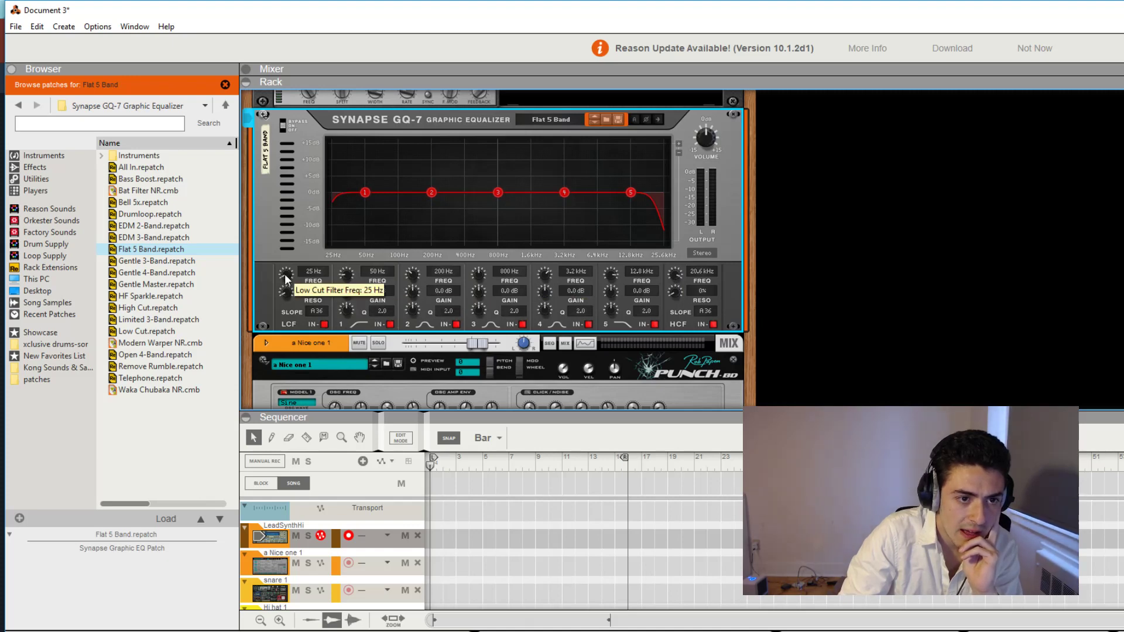
pyautogui.moveTo(286, 279); pyautogui.dragTo(286, 279)
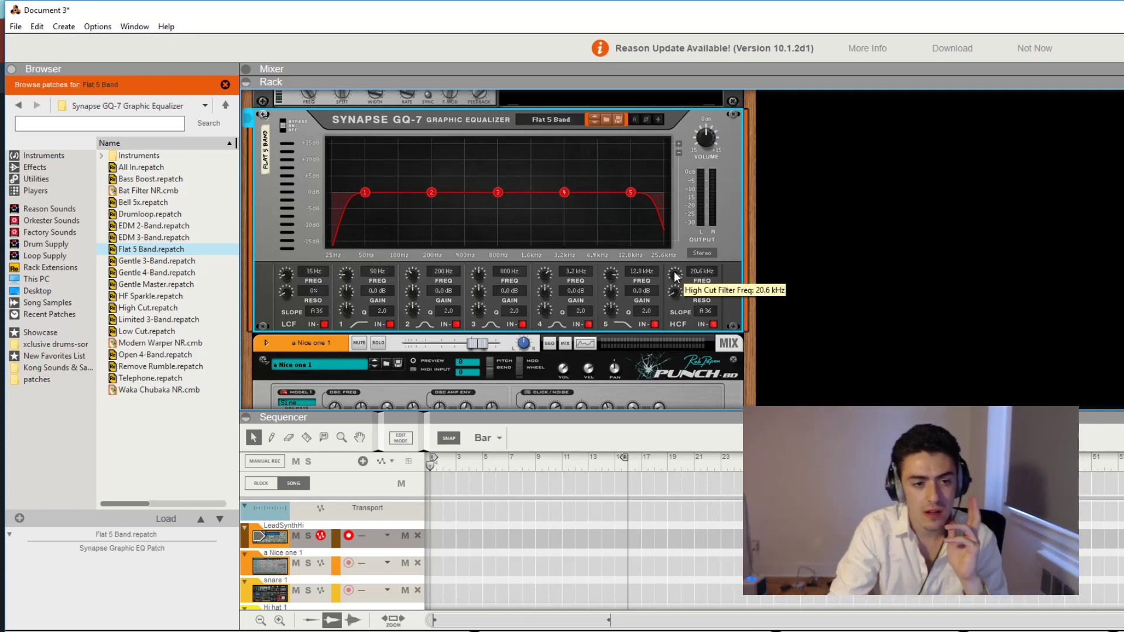
pyautogui.press('space')
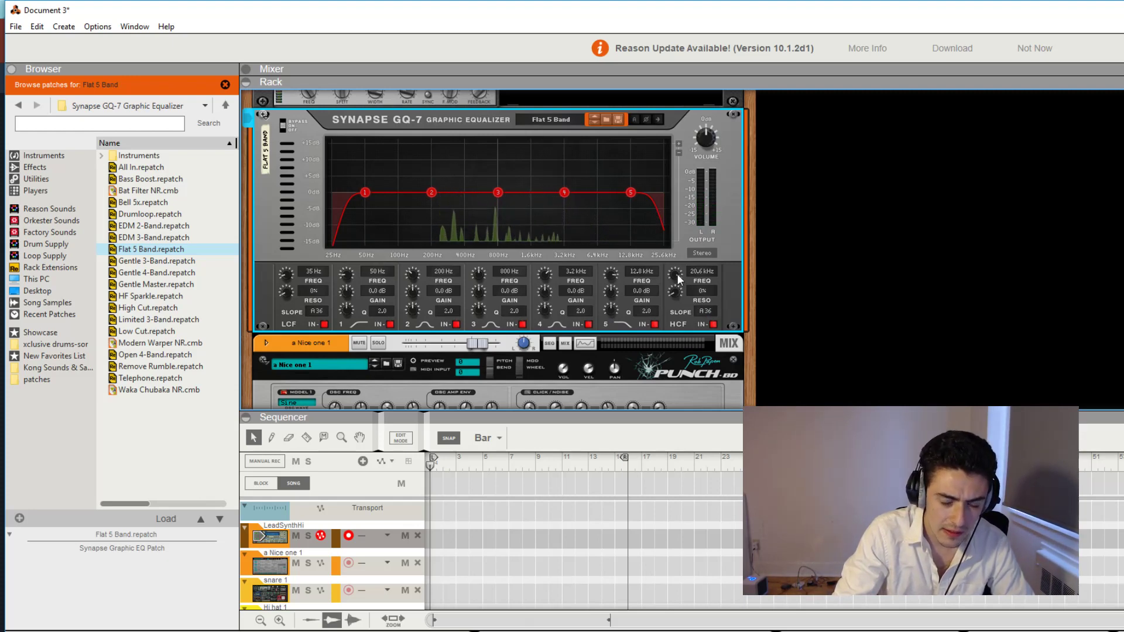
pyautogui.moveTo(678, 276); pyautogui.dragTo(676, 282)
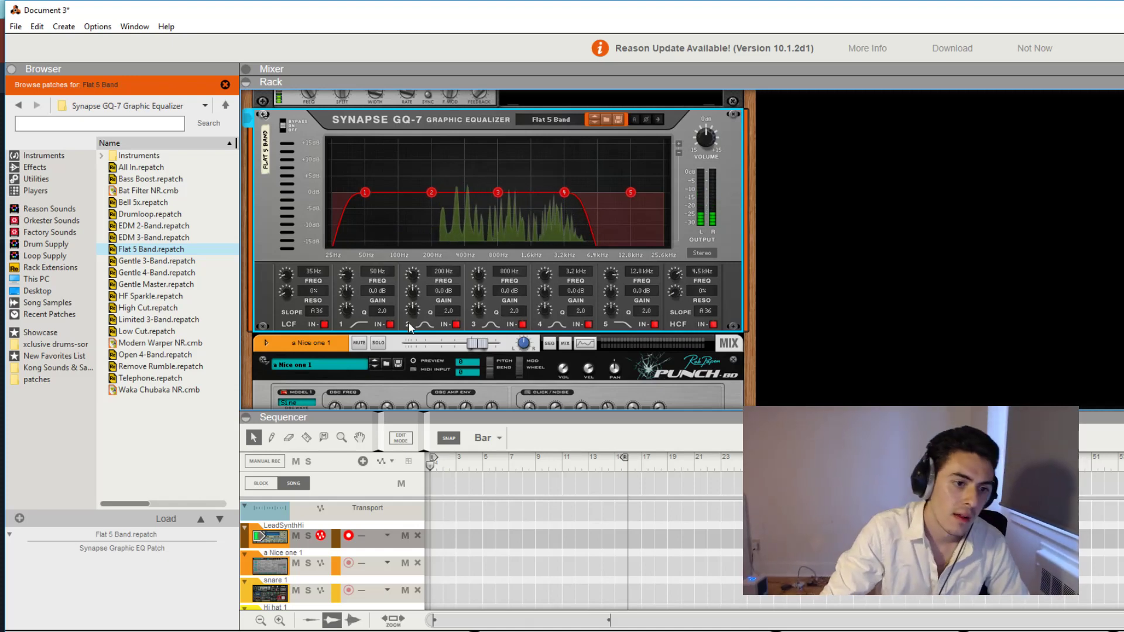
pyautogui.moveTo(287, 277); pyautogui.dragTo(288, 274)
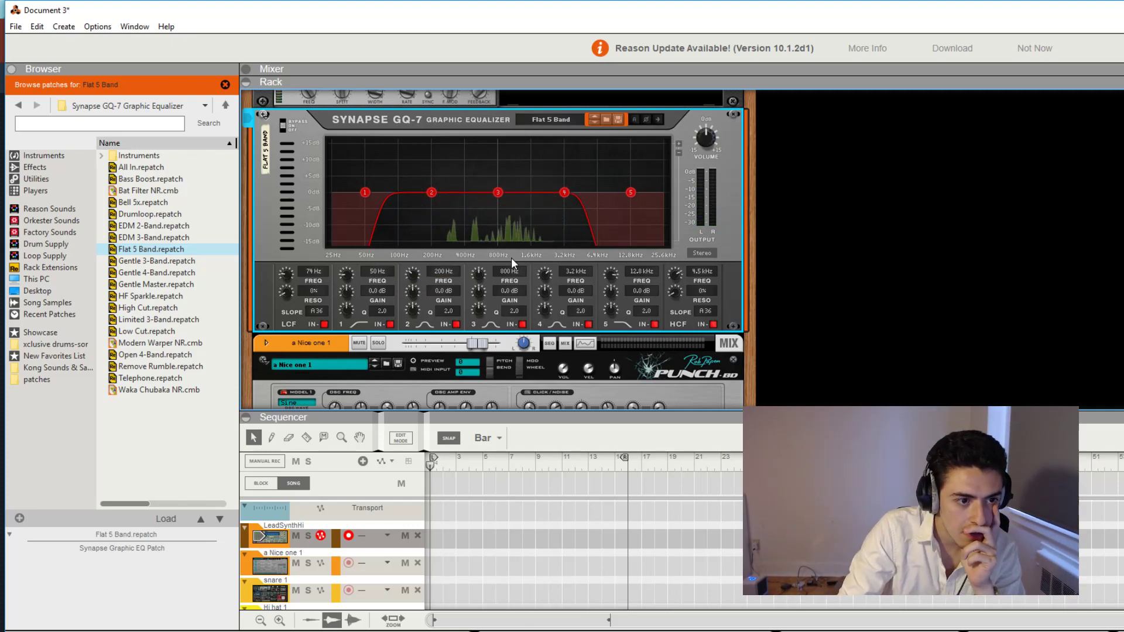
# Lower the NN19's amp envelope Attack to its minimum and set its Release to 45.
pyautogui.scroll(2, 511, 258)
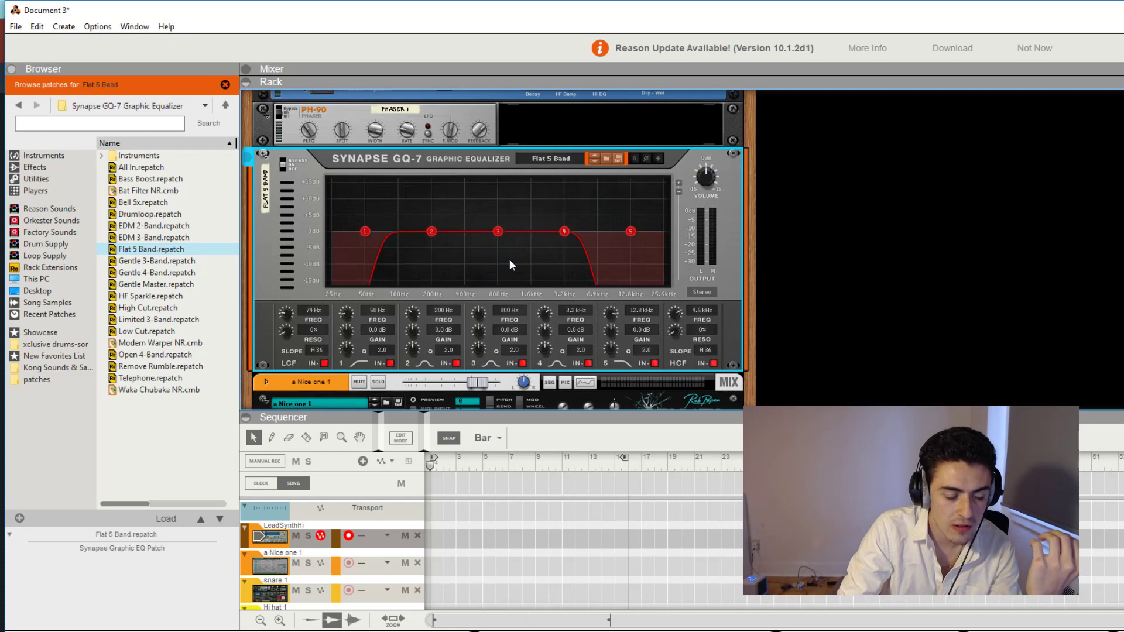
pyautogui.scroll(8, 511, 259)
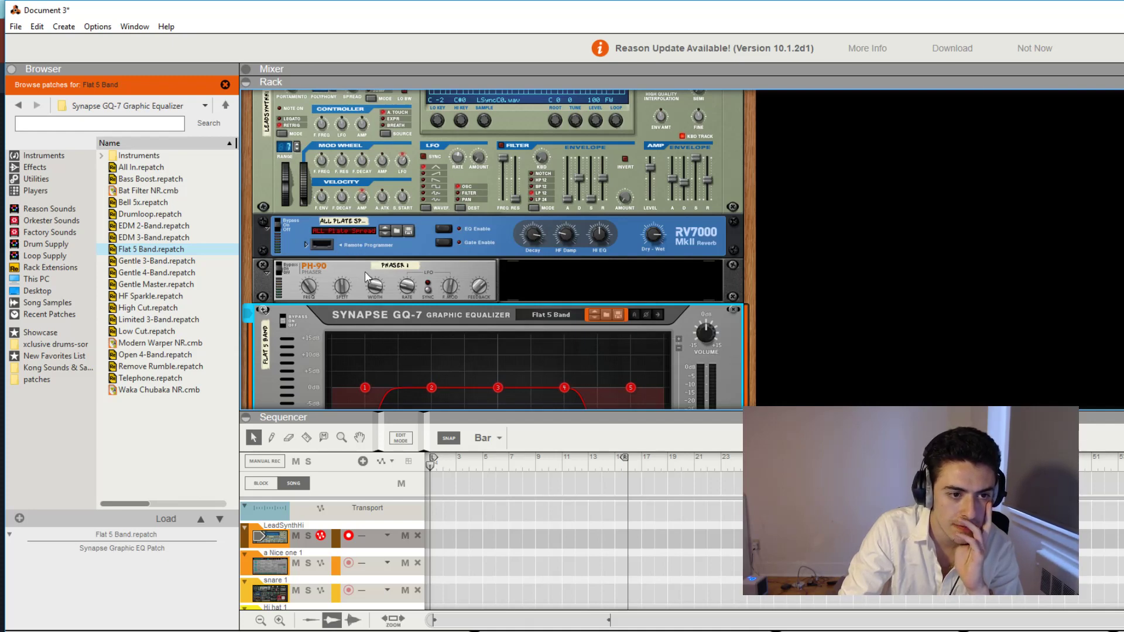
pyautogui.scroll(6, 391, 339)
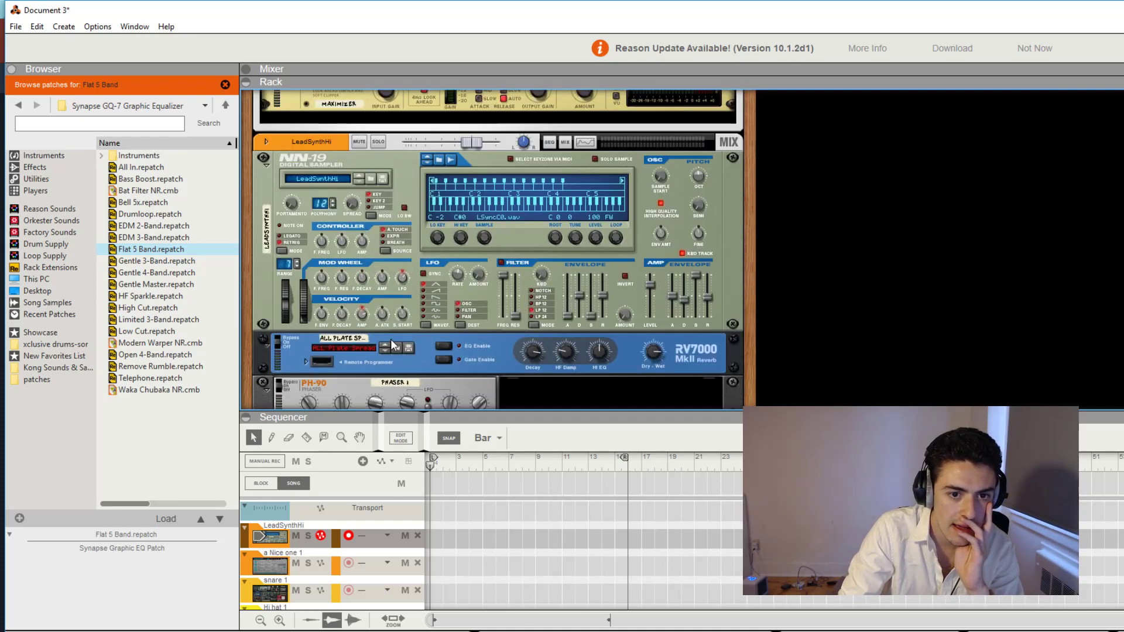
pyautogui.click(672, 304)
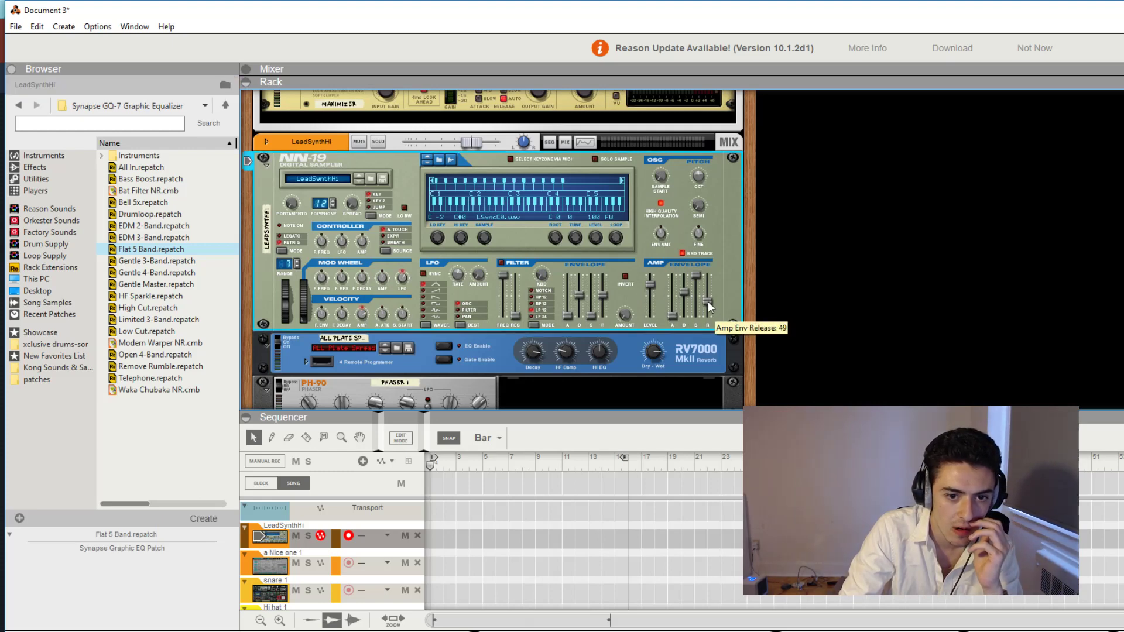
pyautogui.moveTo(709, 299); pyautogui.dragTo(709, 305)
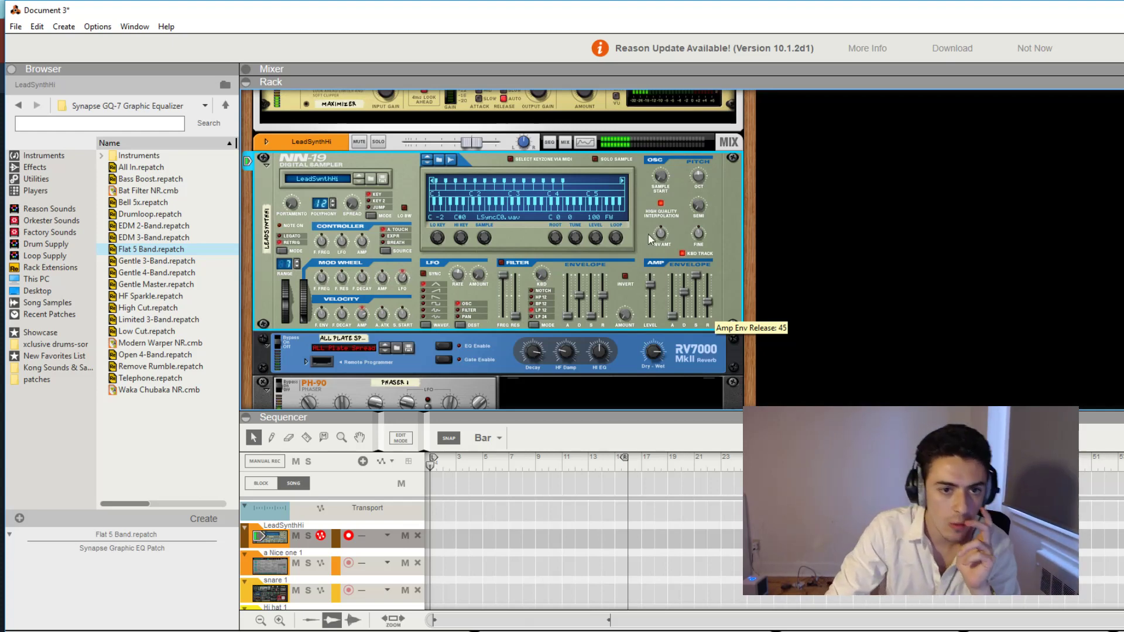
# Add a Kong Drum Designer from the instruments above the LeadSynthHi NN19 in the rack and select its first pad.
pyautogui.scroll(-5, 602, 213)
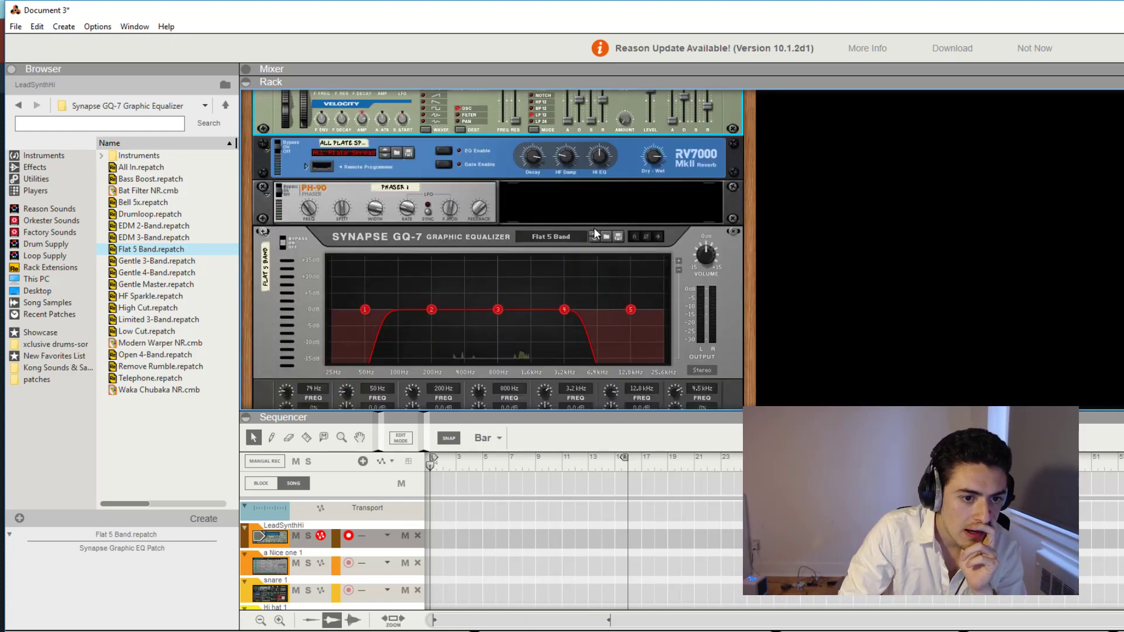
pyautogui.click(44, 155)
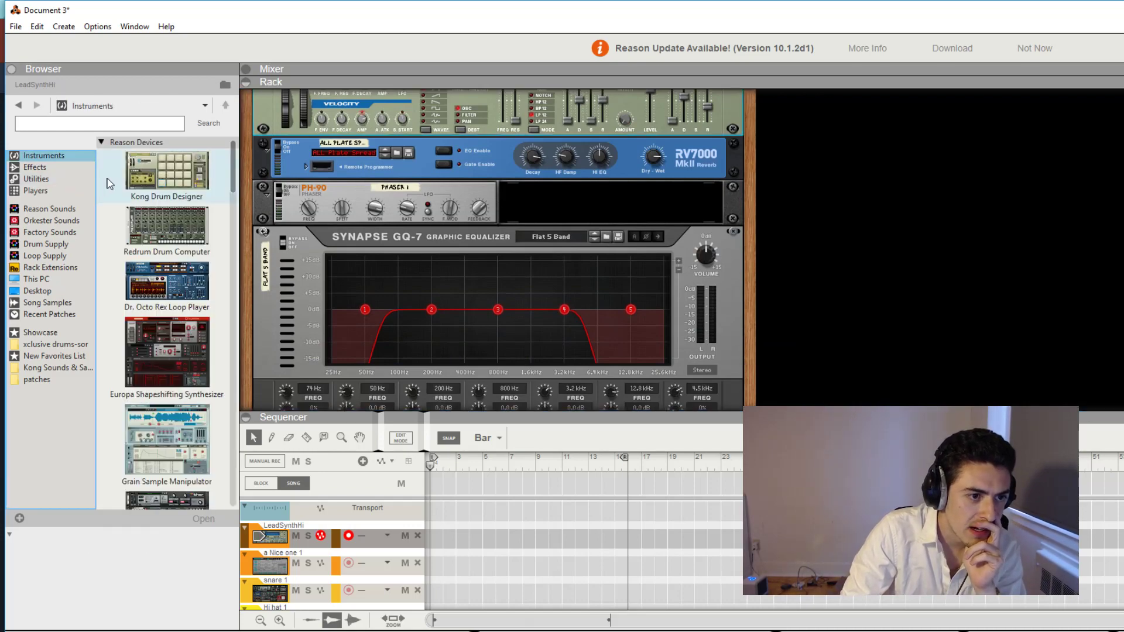
pyautogui.scroll(-9, 448, 175)
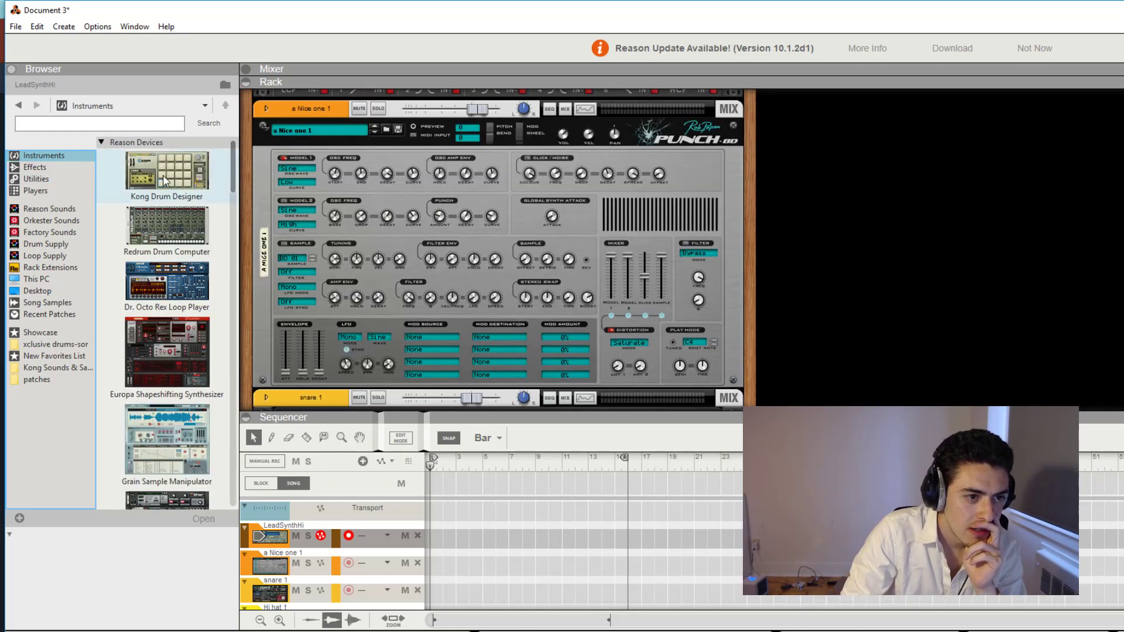
pyautogui.scroll(8, 432, 182)
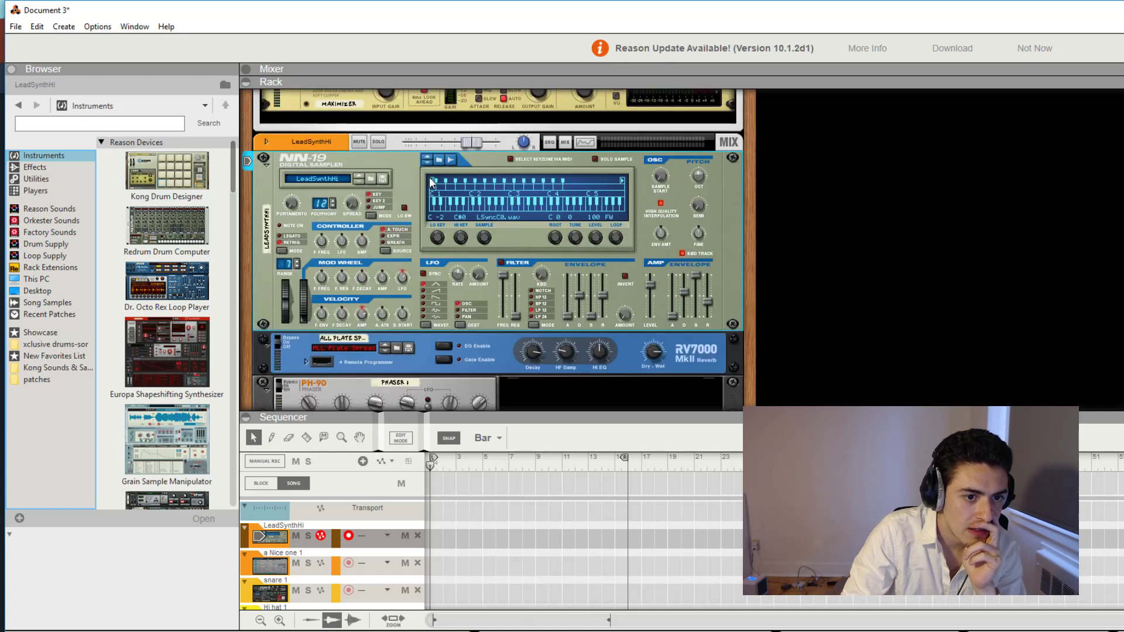
pyautogui.scroll(5, 431, 182)
pyautogui.scroll(-8, 359, 230)
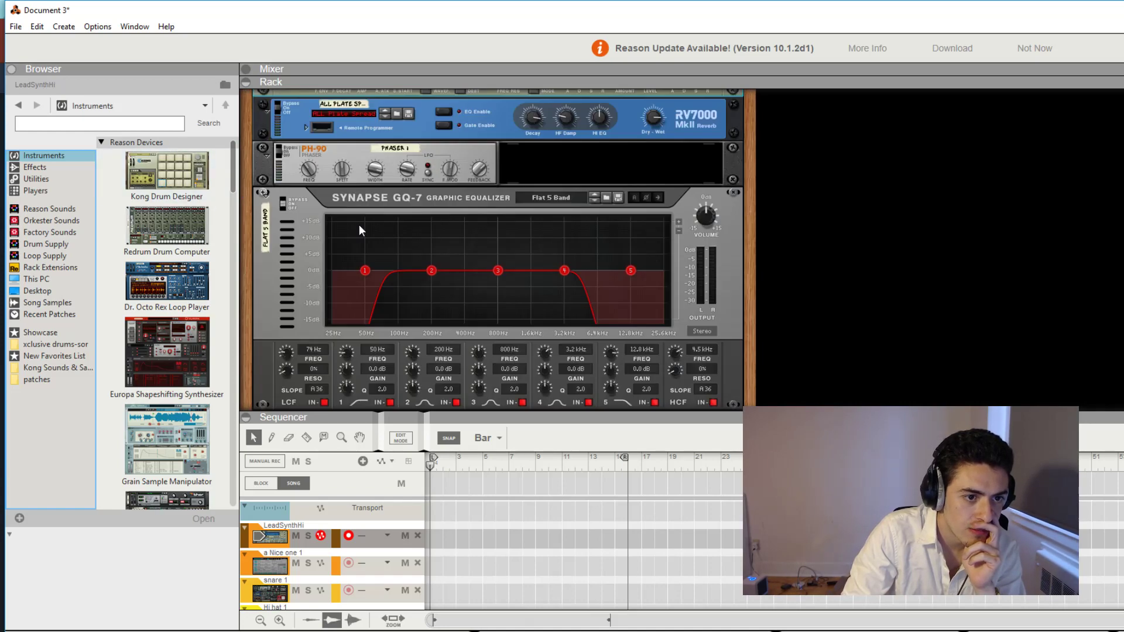
pyautogui.scroll(-5, 359, 229)
pyautogui.moveTo(167, 172); pyautogui.dragTo(345, 478)
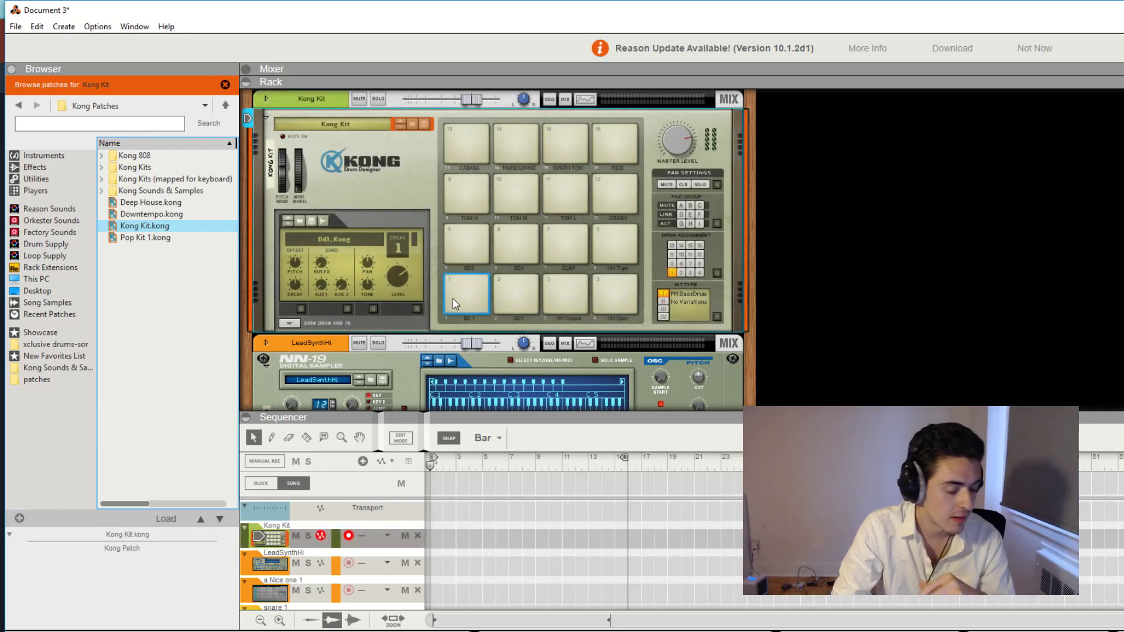
pyautogui.click(452, 297)
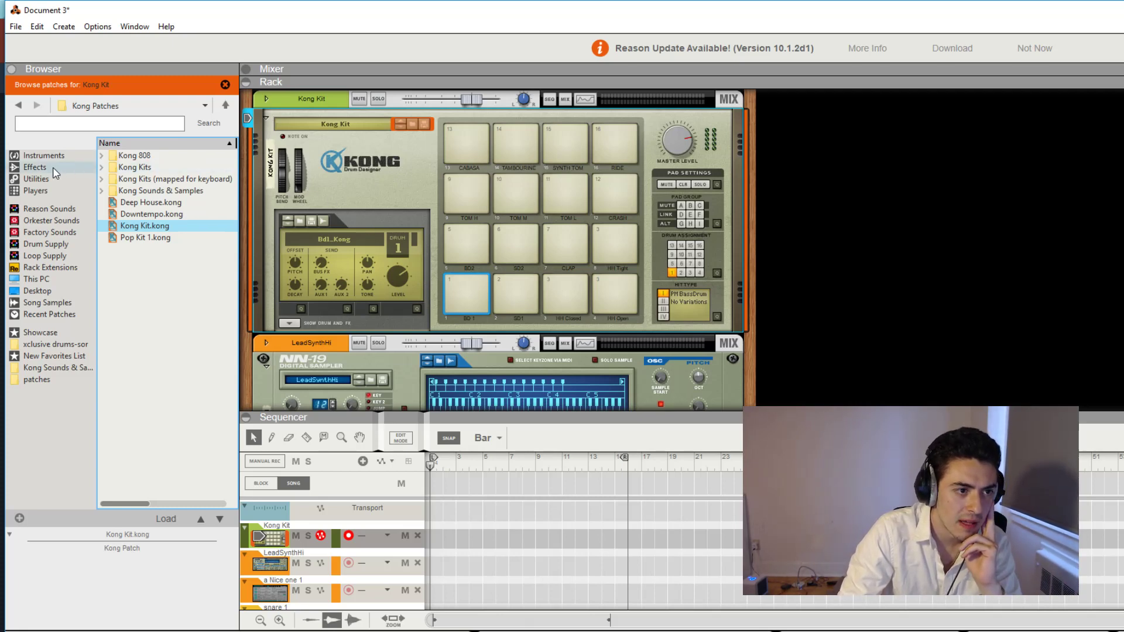
# Add a Kuassa Amplifikation Vermilion Guitar Amp from the effects directly beneath the Kong Drum Designer.
pyautogui.click(35, 167)
pyautogui.moveTo(232, 176); pyautogui.dragTo(233, 202)
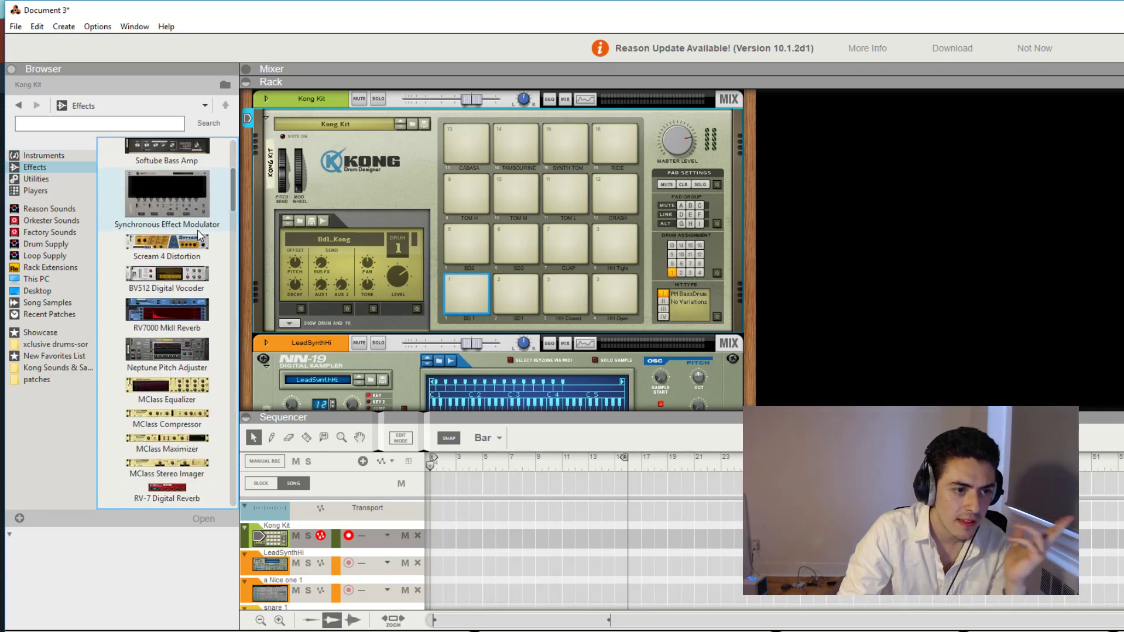
pyautogui.moveTo(168, 256)
pyautogui.mouseDown()
pyautogui.moveTo(401, 325)
pyautogui.moveTo(184, 265)
pyautogui.moveTo(166, 249)
pyautogui.mouseUp()
pyautogui.scroll(-3, 167, 249)
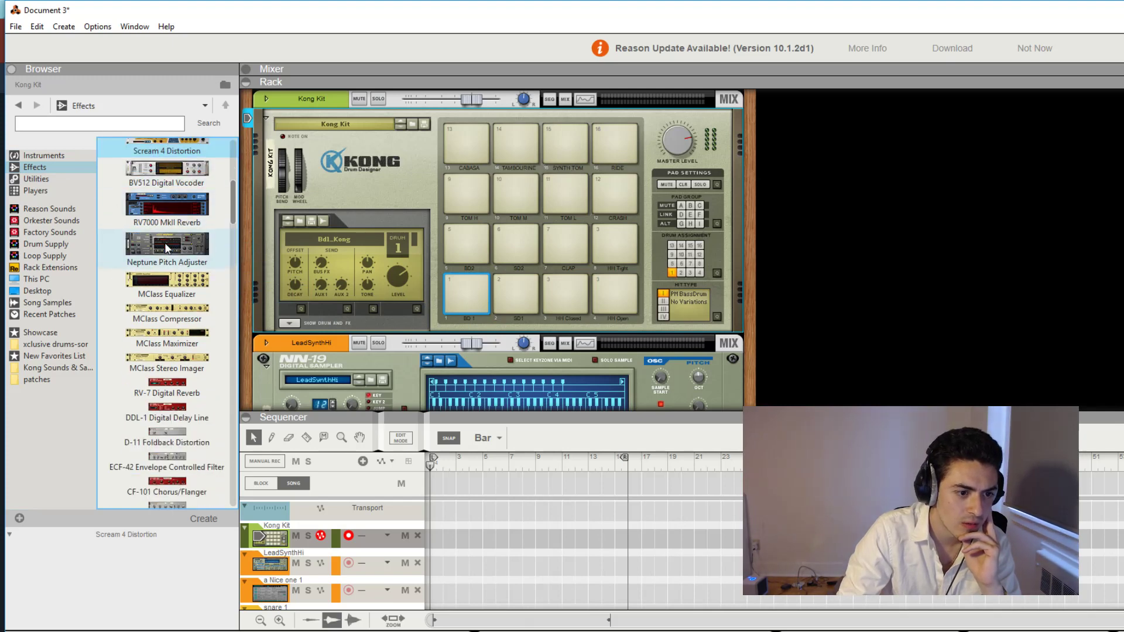
pyautogui.scroll(-10, 167, 248)
pyautogui.scroll(-8, 165, 248)
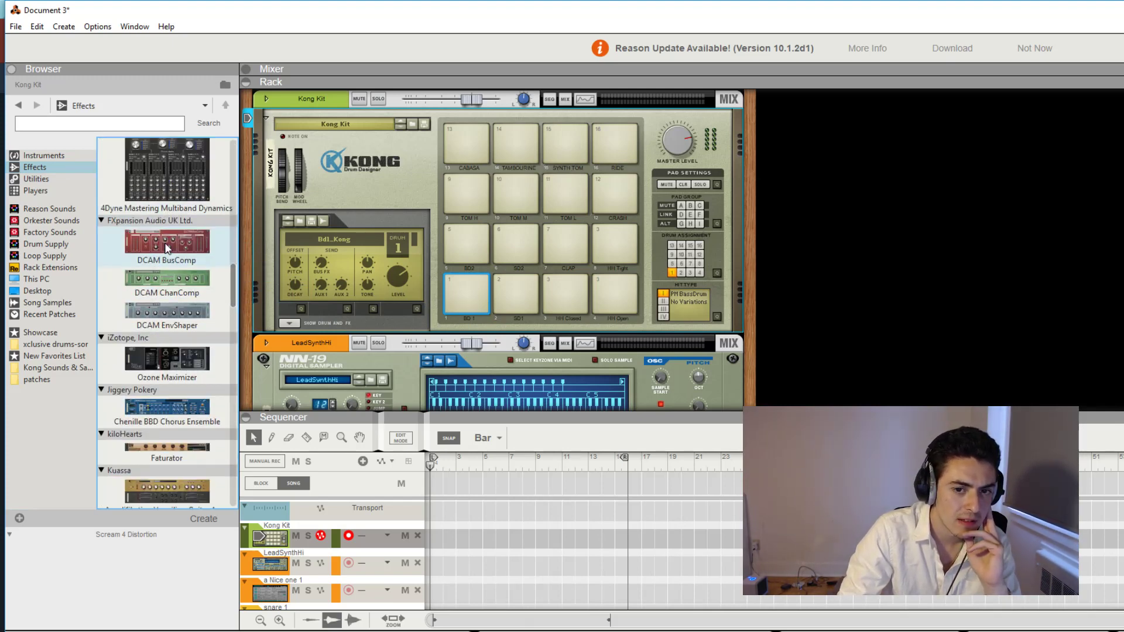
pyautogui.scroll(-6, 166, 249)
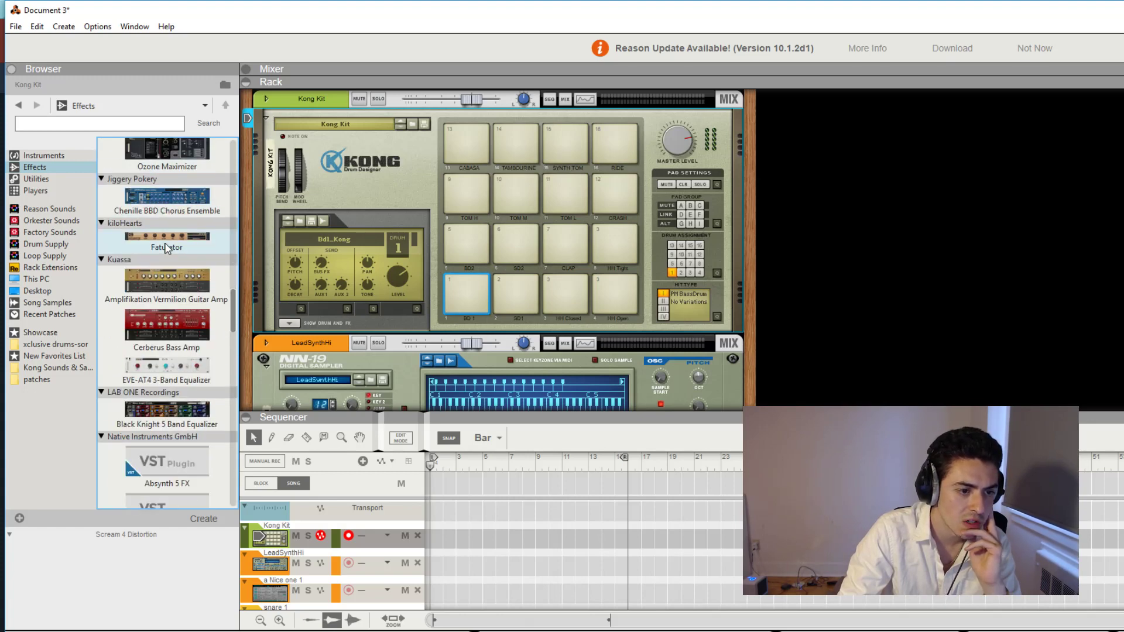
pyautogui.scroll(-4, 167, 249)
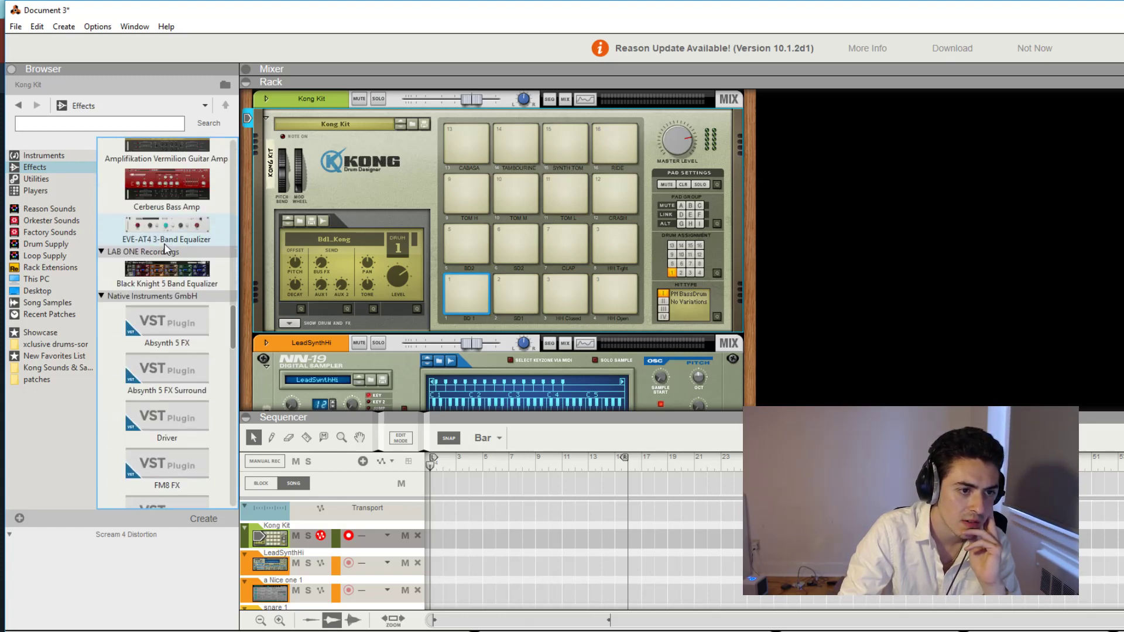
pyautogui.scroll(5, 166, 248)
pyautogui.scroll(4, 185, 259)
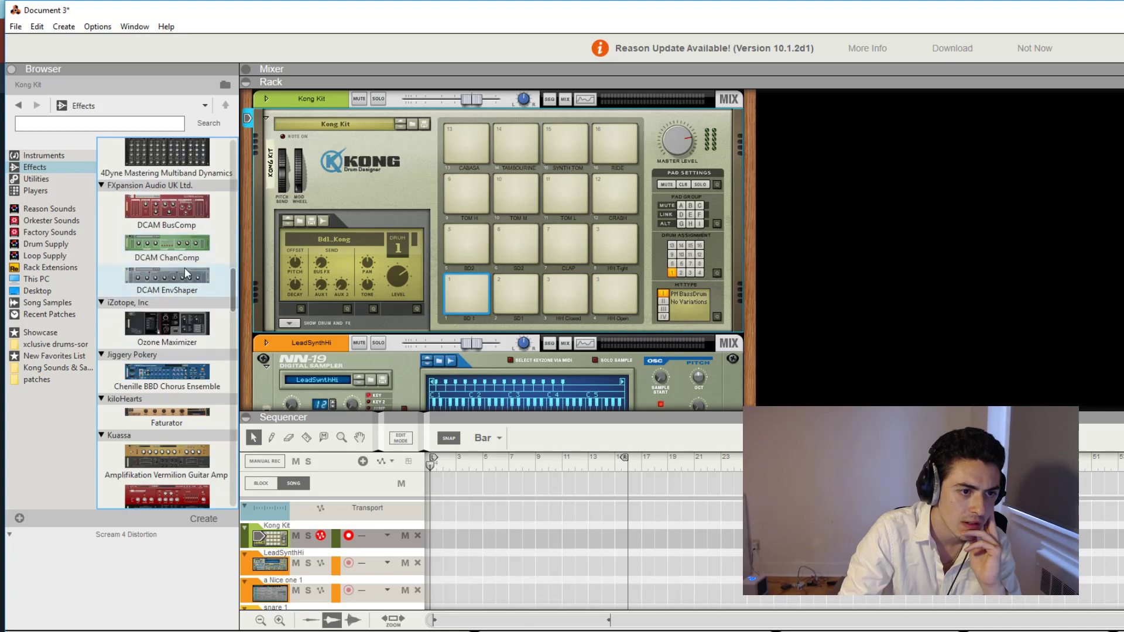
pyautogui.scroll(-1, 167, 322)
pyautogui.moveTo(176, 421); pyautogui.dragTo(297, 335)
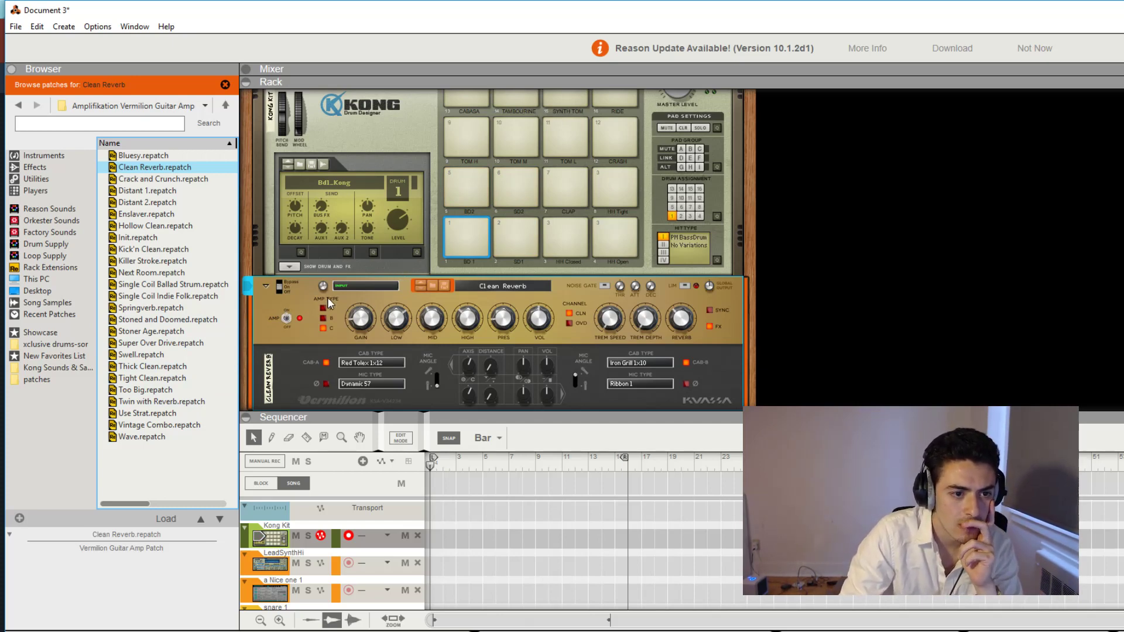
pyautogui.scroll(-2, 328, 300)
pyautogui.scroll(2, 287, 309)
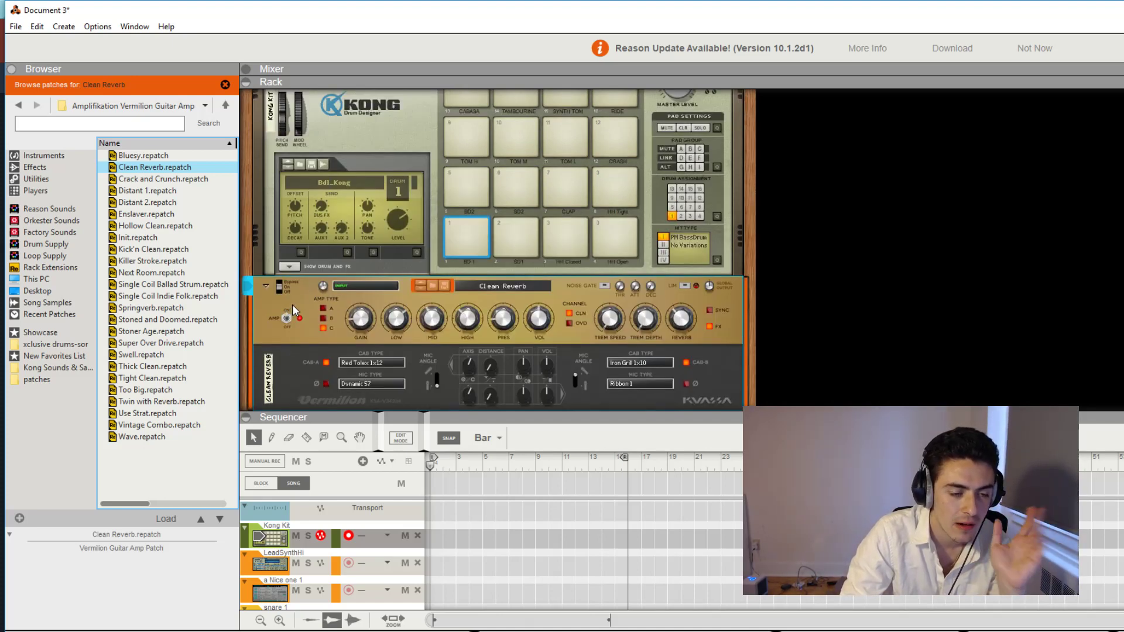
# Play the Kong's bass drum and snare pads 1 and 2 to hear them through the Clean Reverb amp.
pyautogui.click(521, 240)
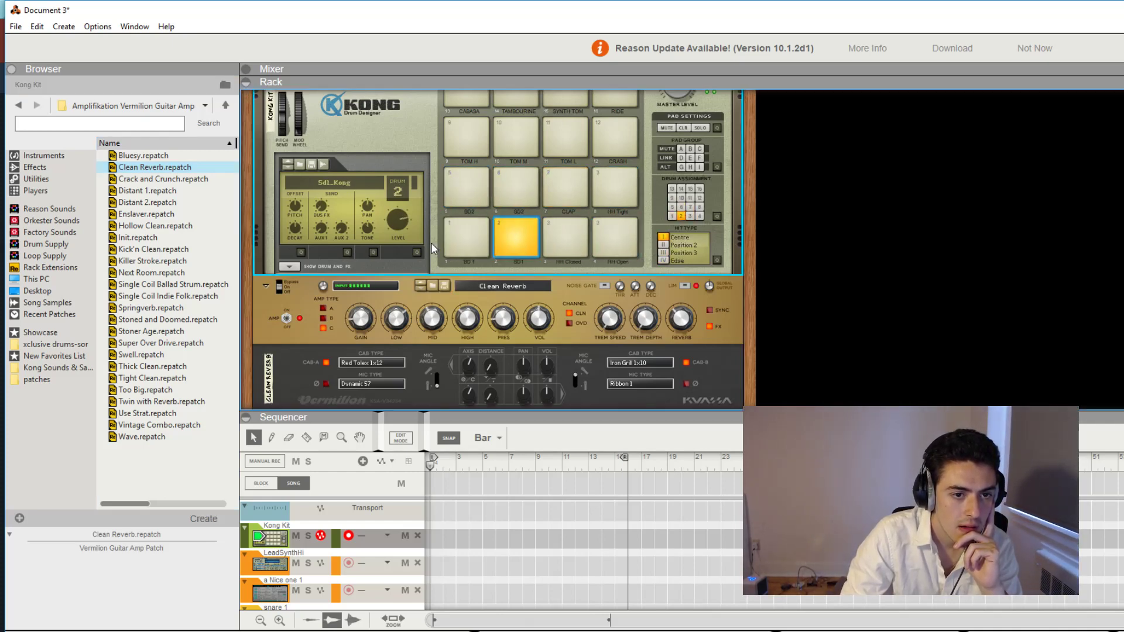
pyautogui.click(483, 240)
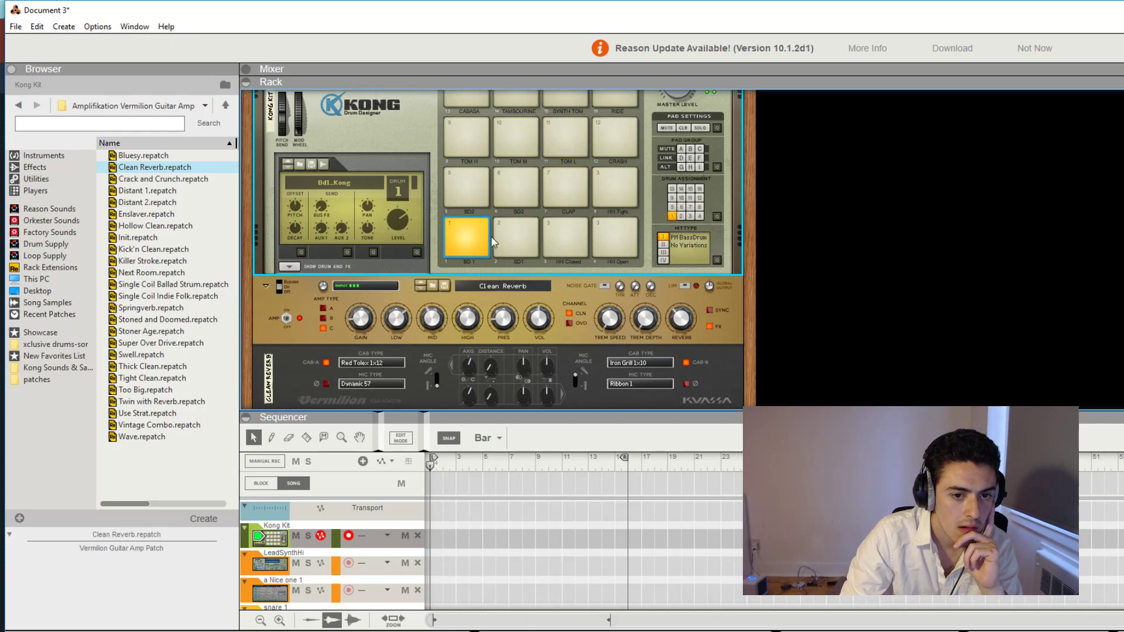
pyautogui.click(494, 241)
pyautogui.scroll(-2, 374, 345)
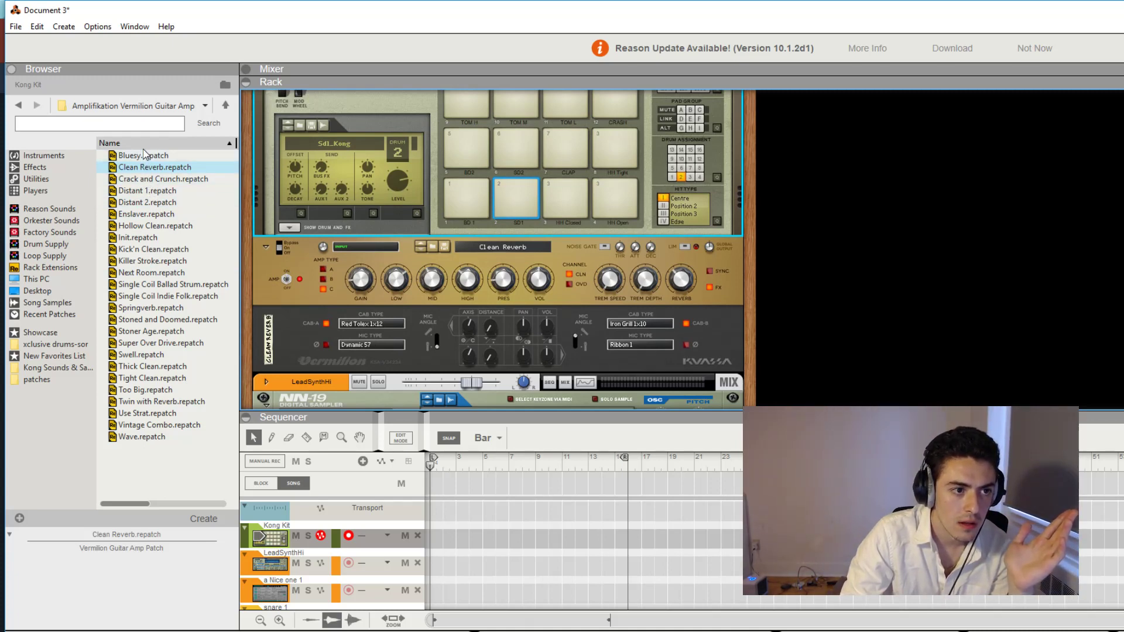
# Audition the Kick'n Clean, Init and Hollow Clean patches on the Kong's Vermilion amp and load Stoned and Doomed.
pyautogui.doubleClick(144, 227)
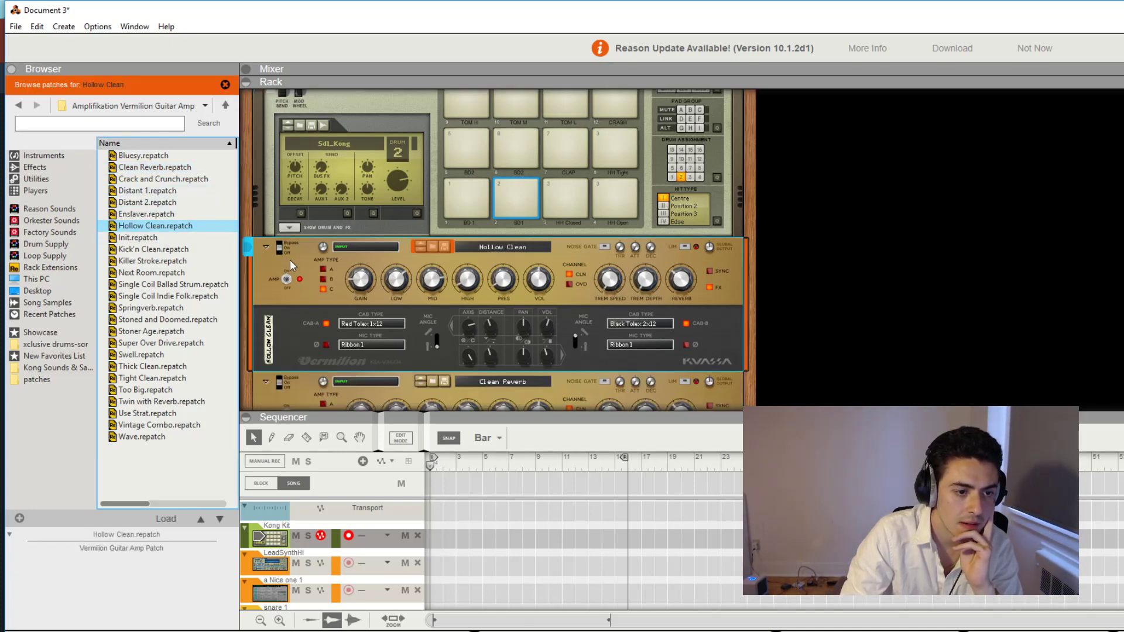
pyautogui.hotkey('ctrl', 'z')
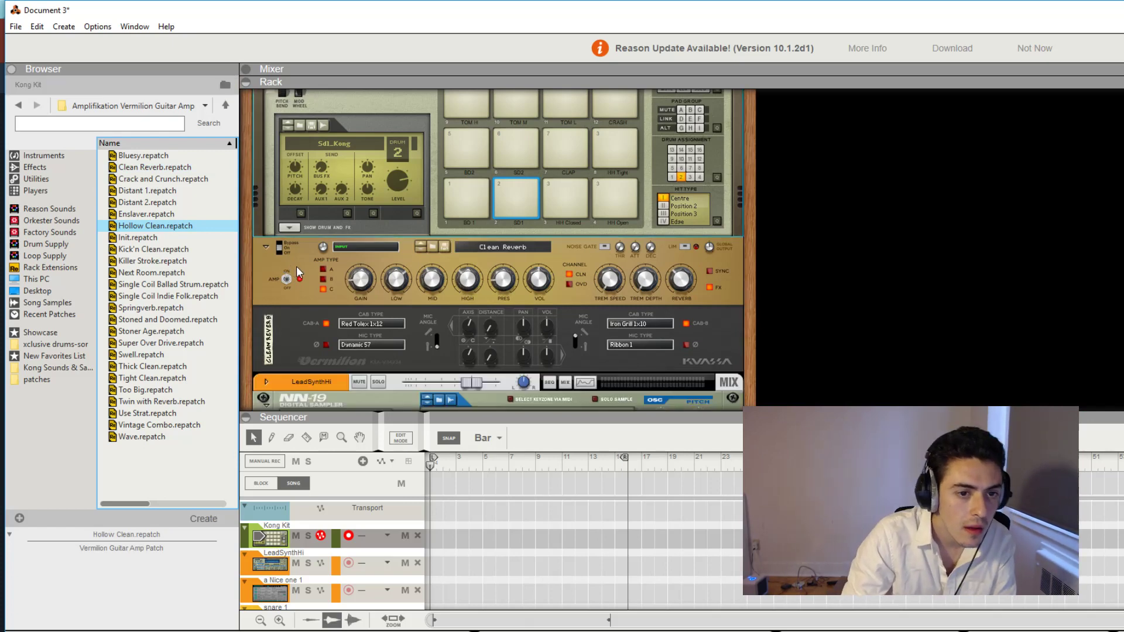
pyautogui.click(291, 258)
pyautogui.click(431, 246)
pyautogui.click(155, 252)
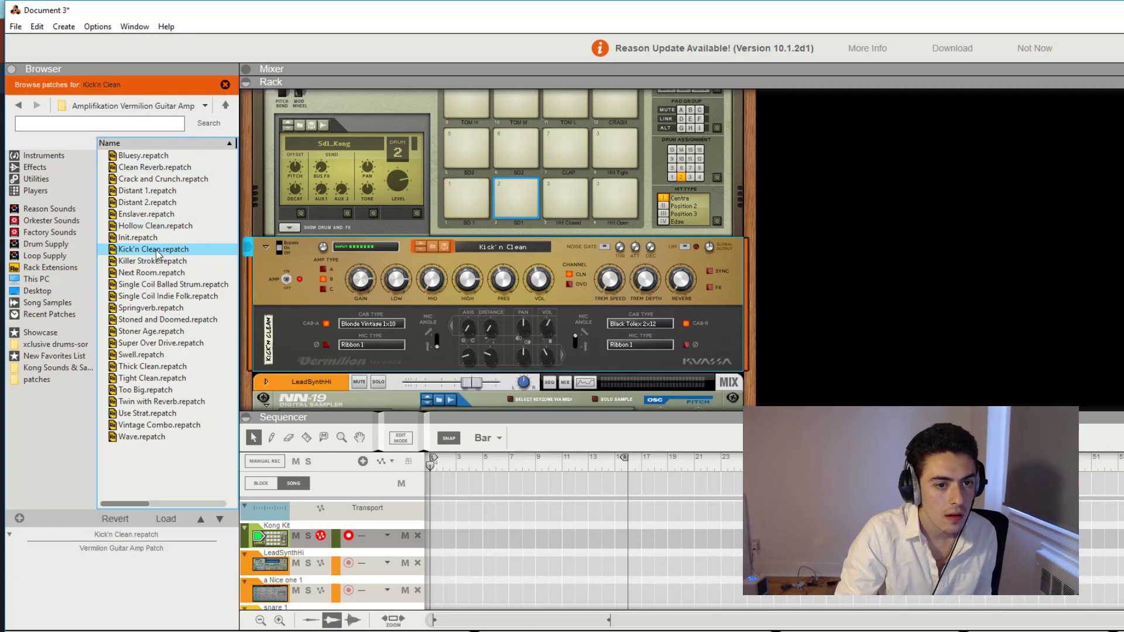
pyautogui.click(156, 243)
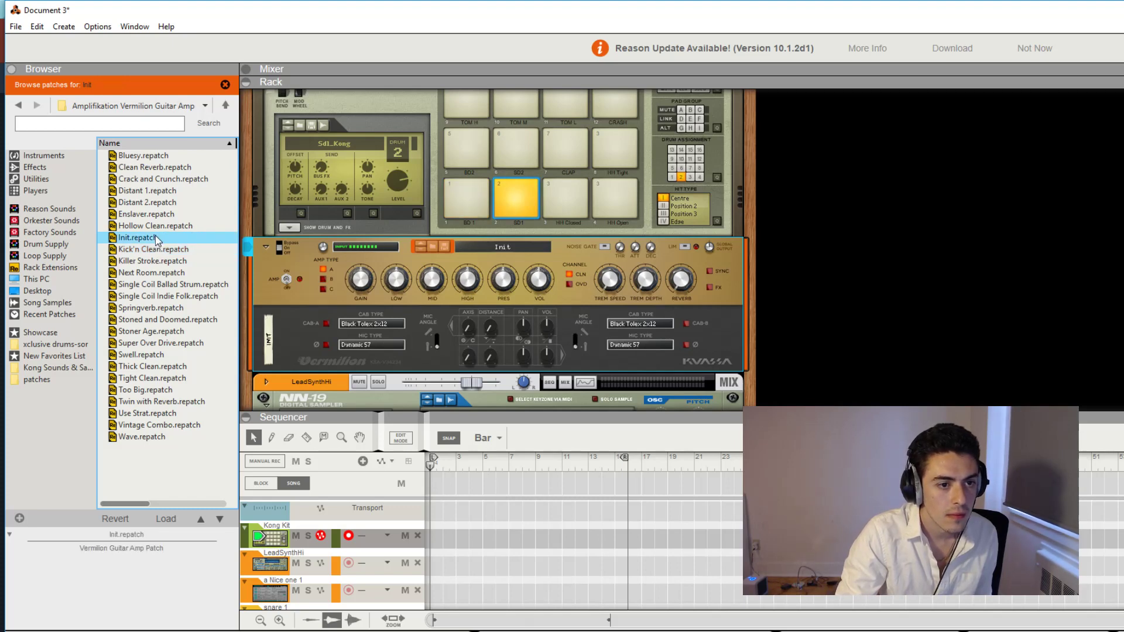
pyautogui.click(155, 227)
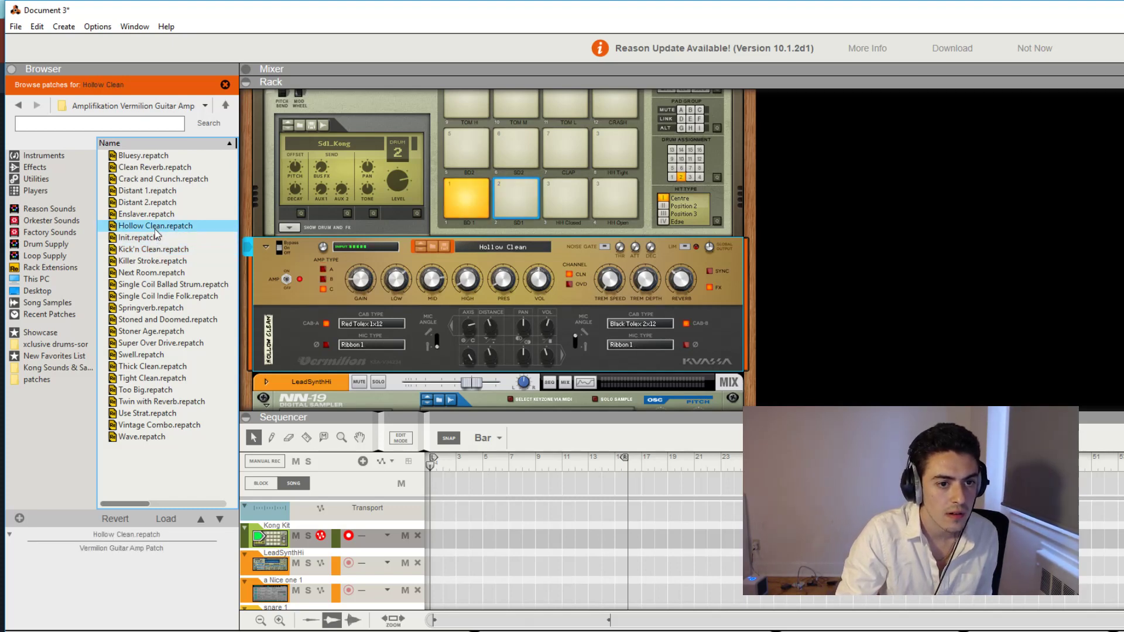
pyautogui.click(157, 321)
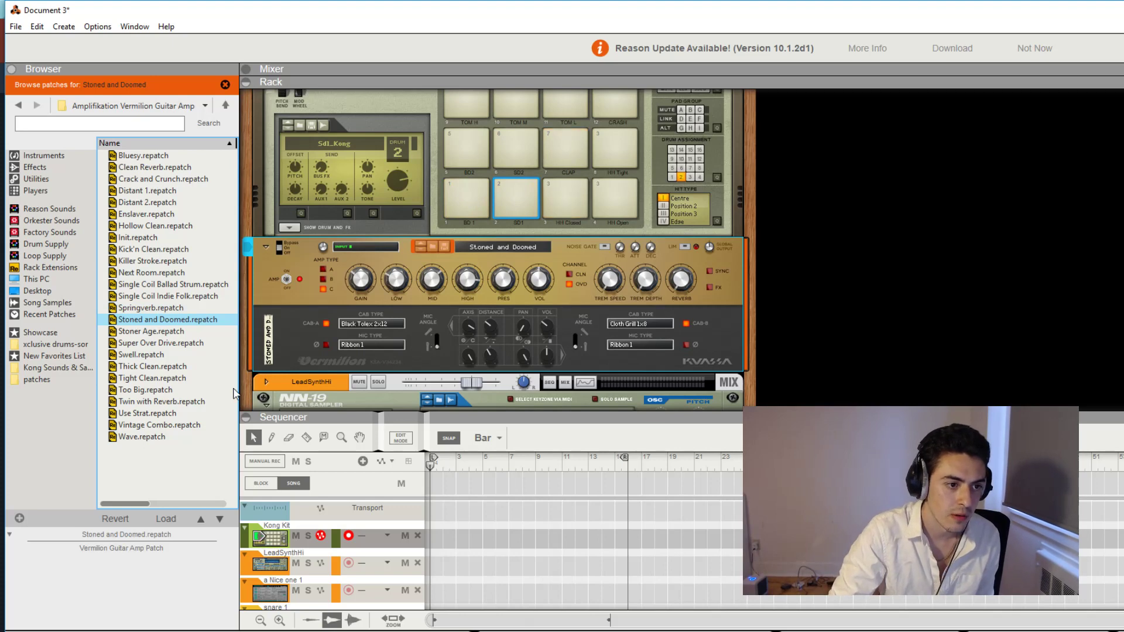
# Add a second Vermilion amp directly beneath the Kong, audition its Swell, Use Strat and Vintage Combo patches, and load Wave.
pyautogui.click(367, 556)
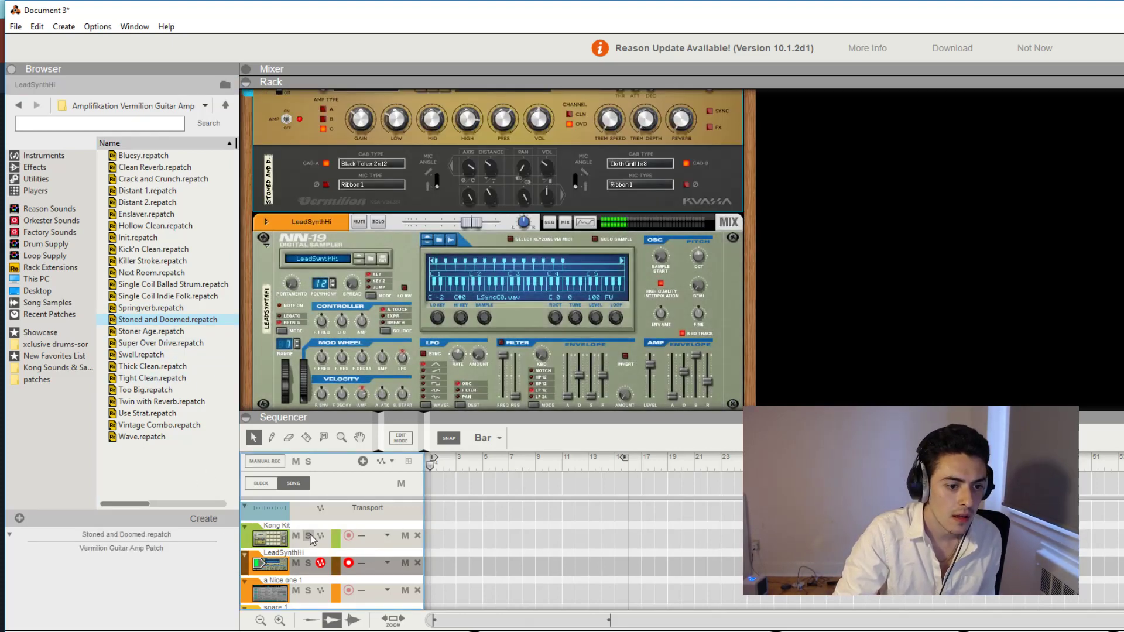
pyautogui.click(312, 539)
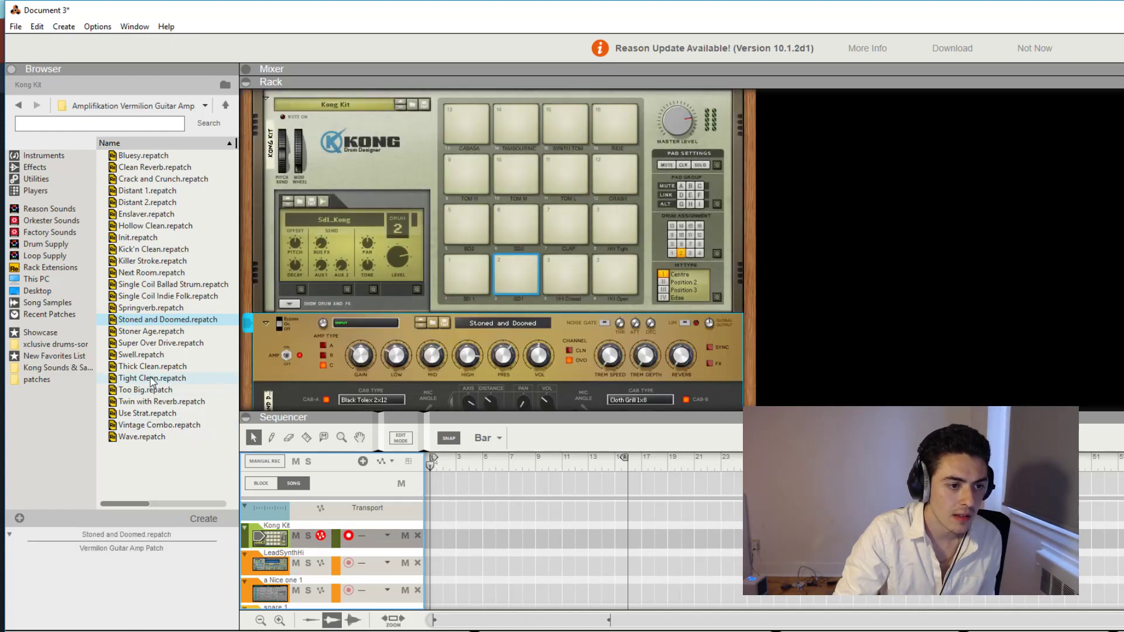
pyautogui.doubleClick(141, 355)
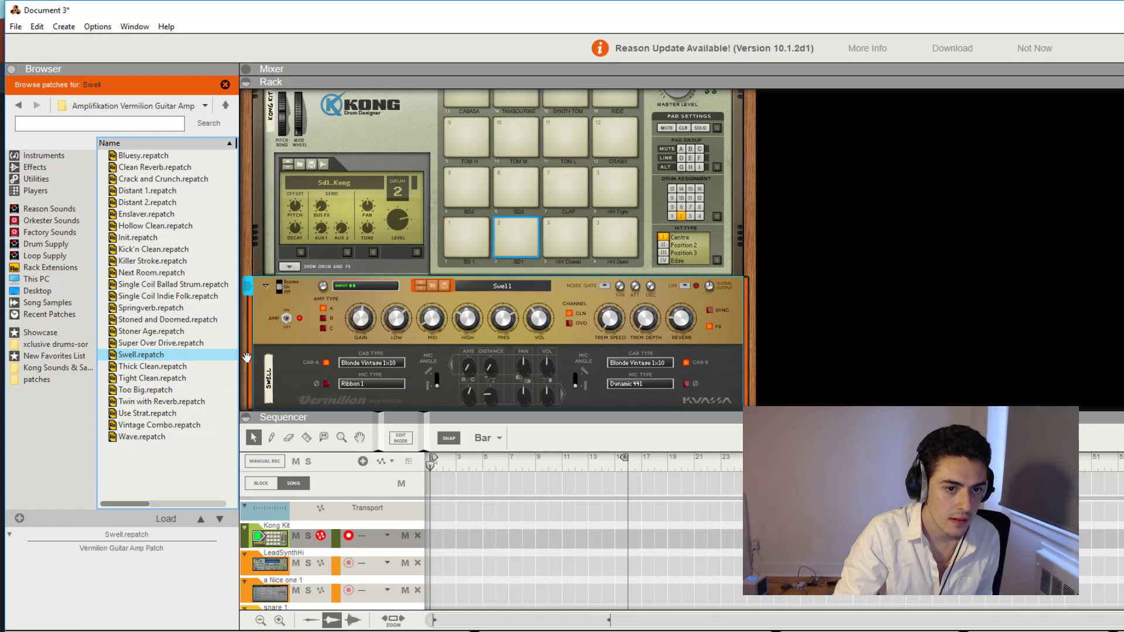
pyautogui.click(146, 413)
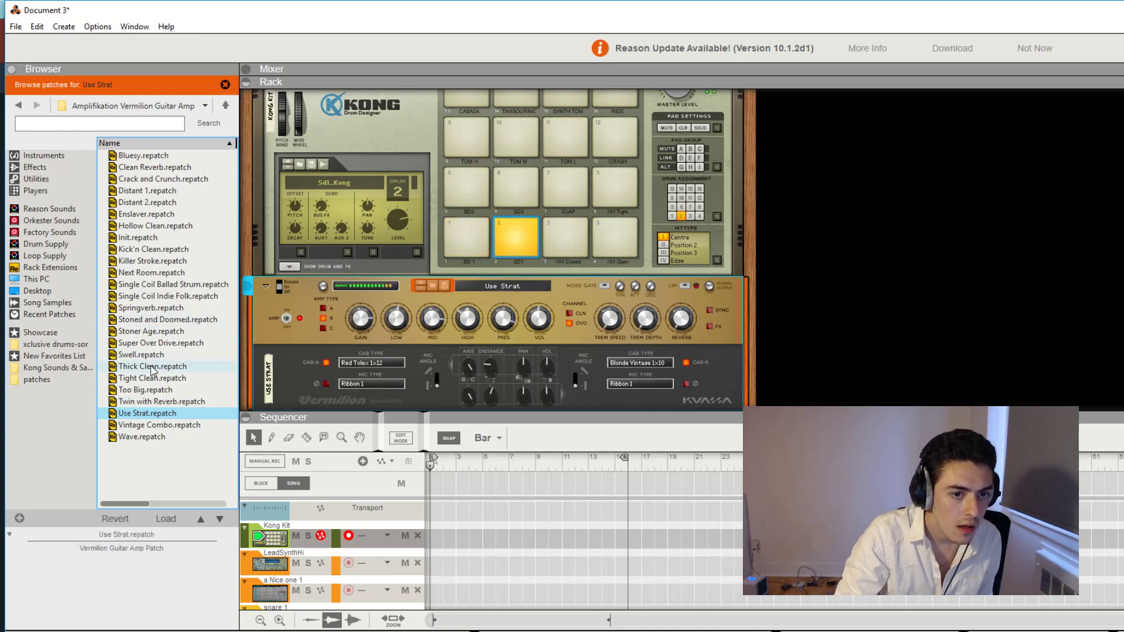
pyautogui.press('Down')
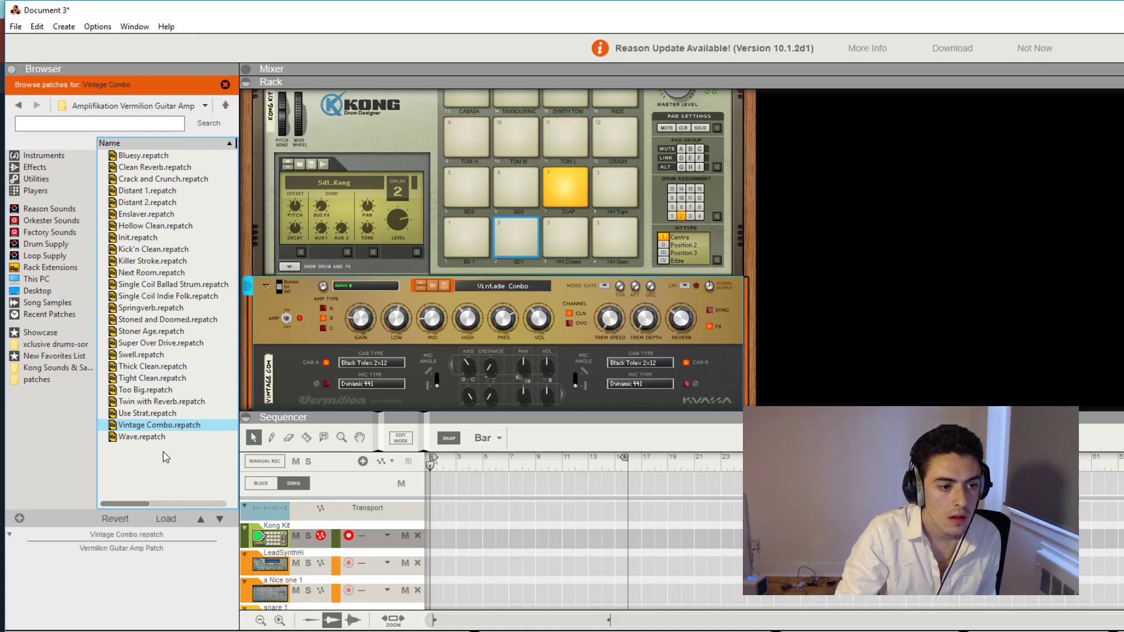
pyautogui.click(145, 438)
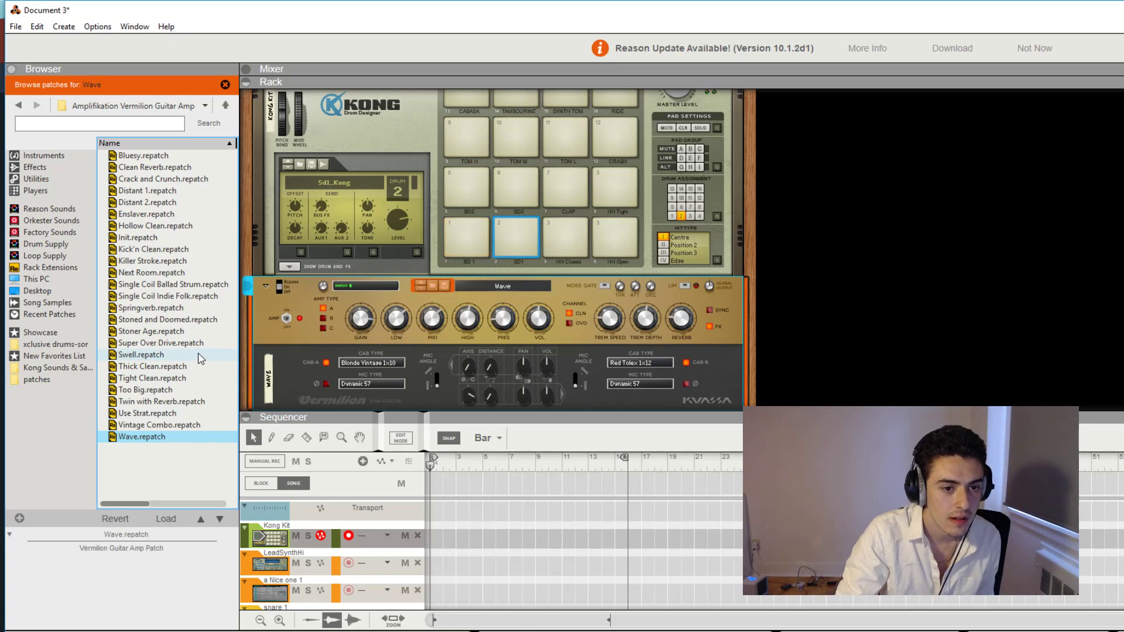
# Switch the Stoned and Doomed amp beneath the Wave amp out of the signal path.
pyautogui.scroll(-2, 511, 282)
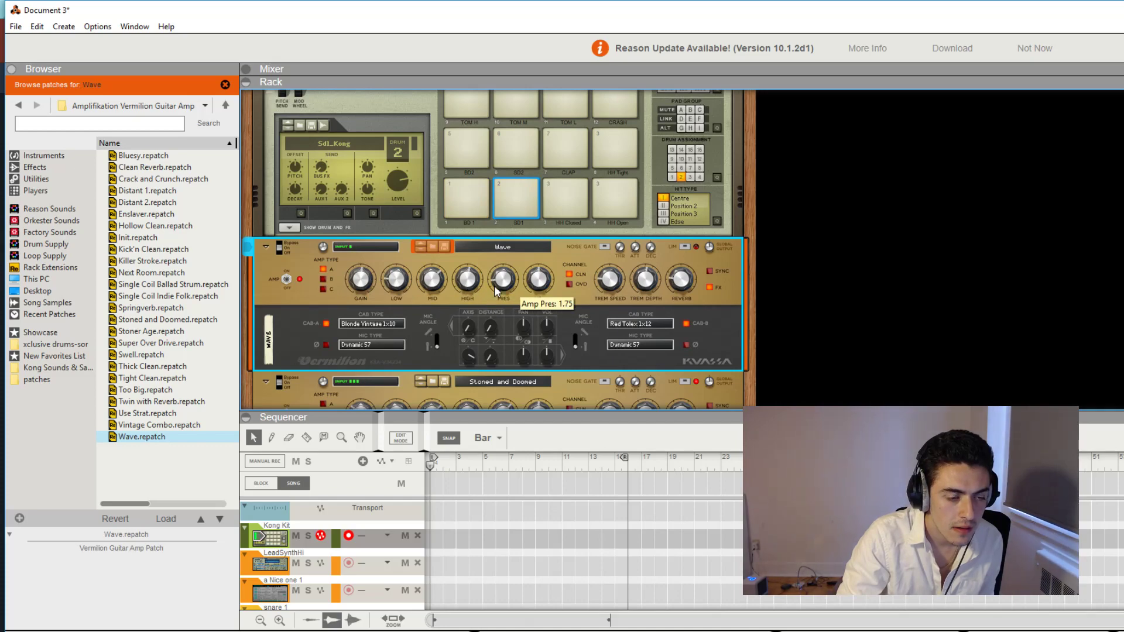
pyautogui.scroll(-4, 399, 300)
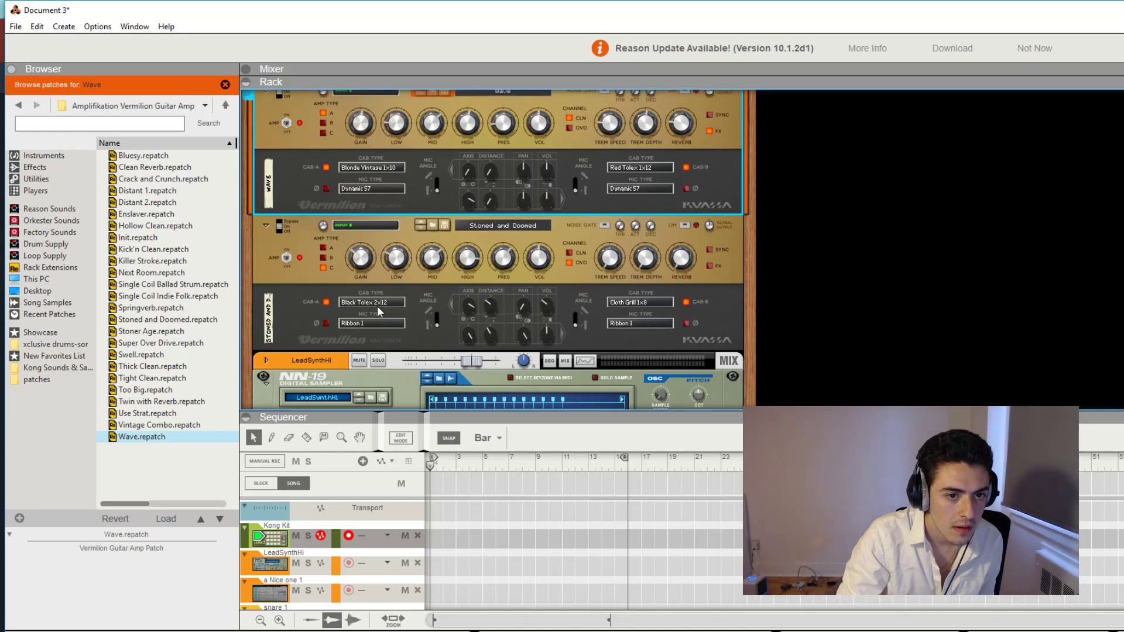
pyautogui.scroll(2, 351, 311)
pyautogui.click(278, 303)
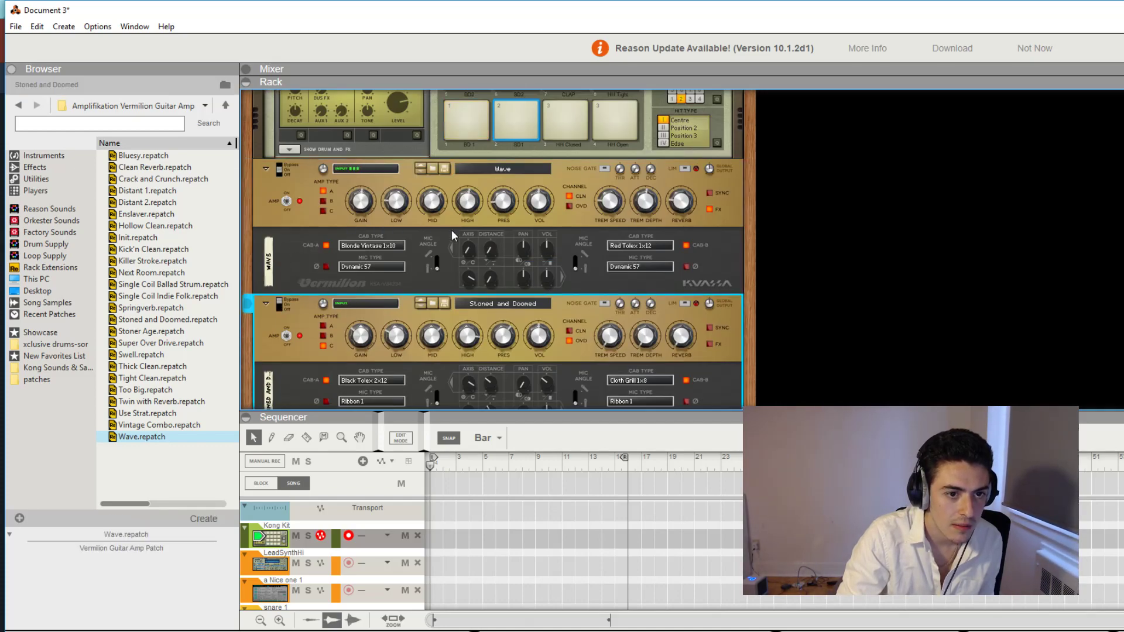
# Examine the Wave amp's mid, presence, volume, tremolo depth and reverb settings while the drums play through it.
pyautogui.scroll(2, 462, 230)
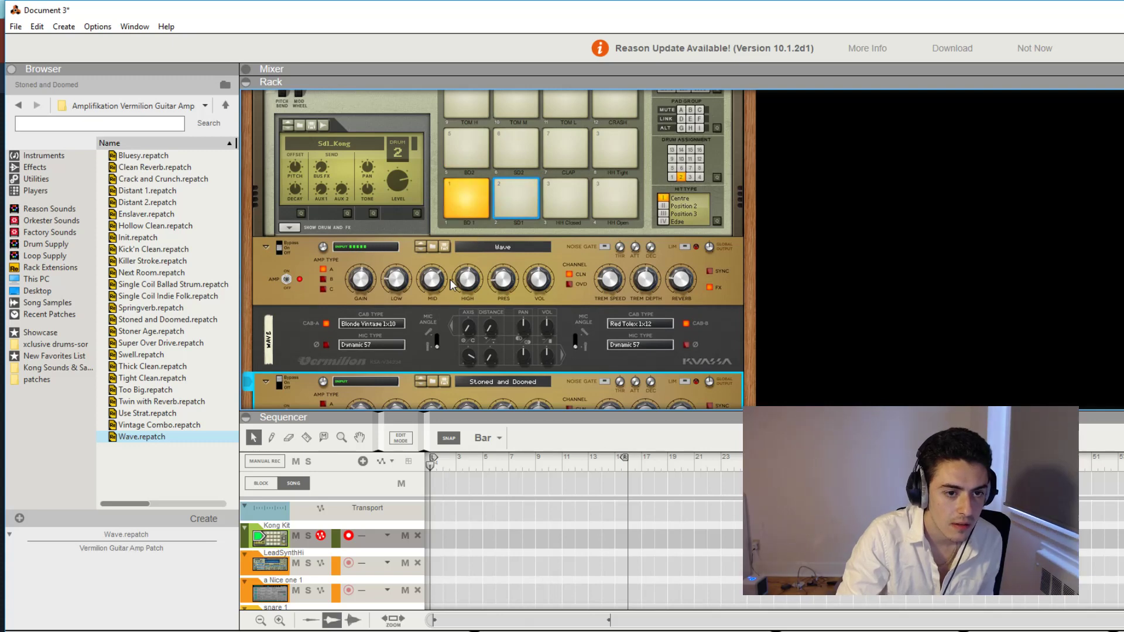
pyautogui.click(396, 282)
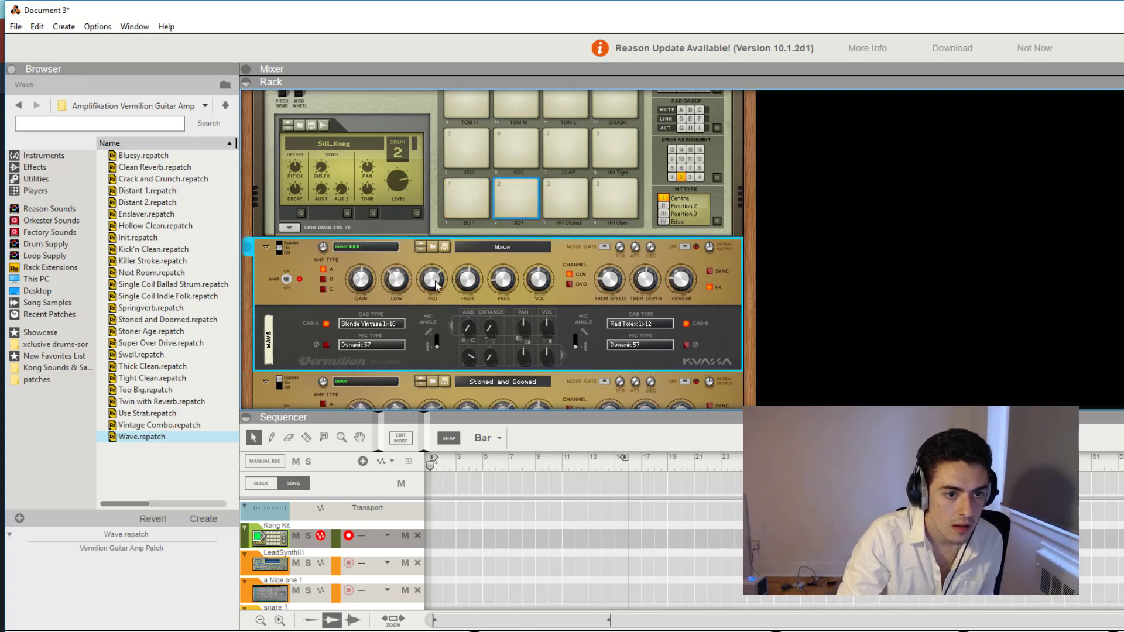
pyautogui.moveTo(434, 284)
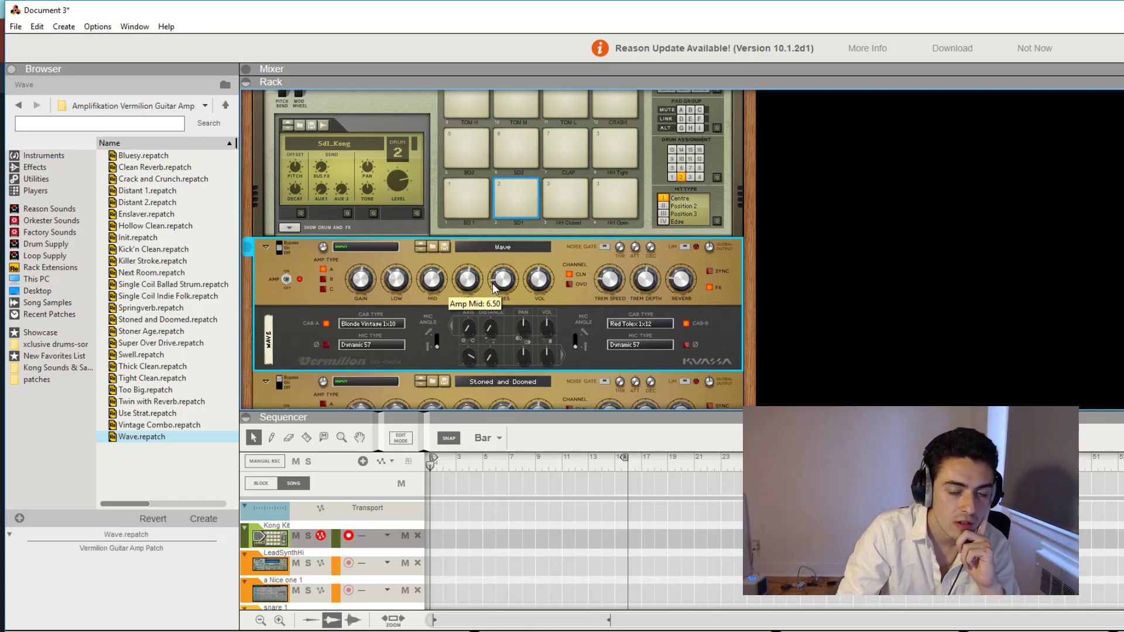
pyautogui.moveTo(472, 287)
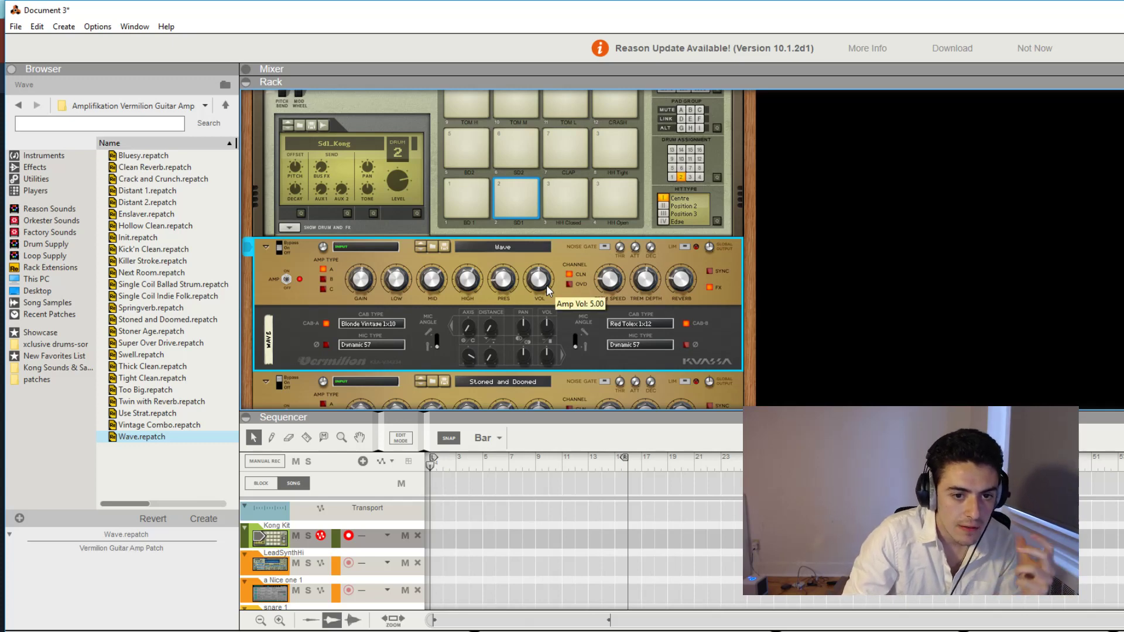
pyautogui.scroll(5, 646, 285)
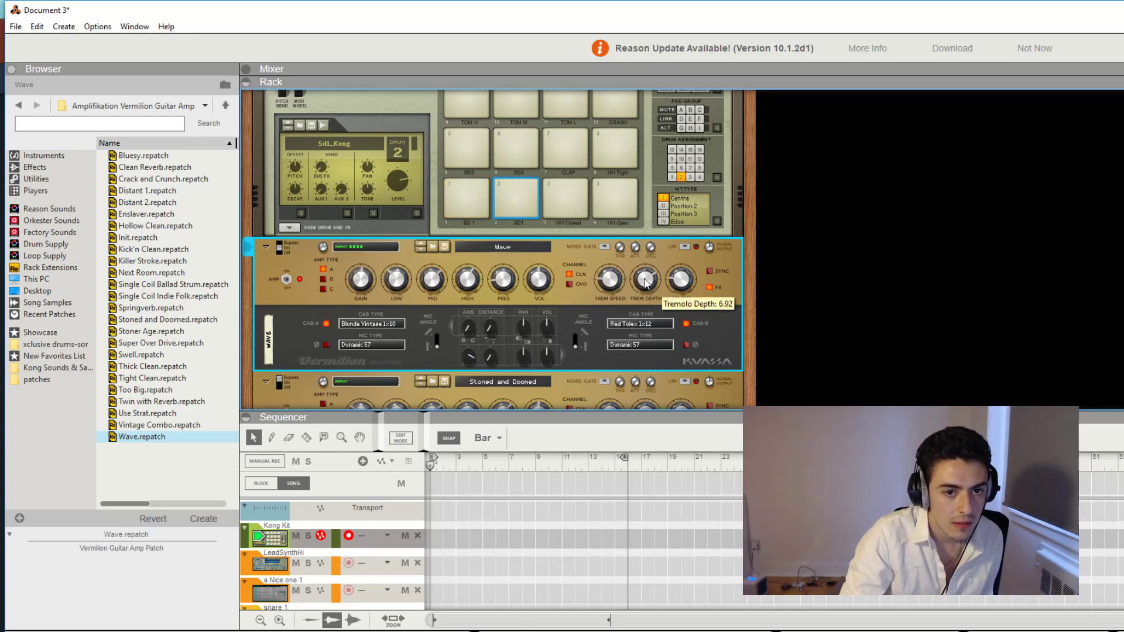
pyautogui.scroll(2, 600, 282)
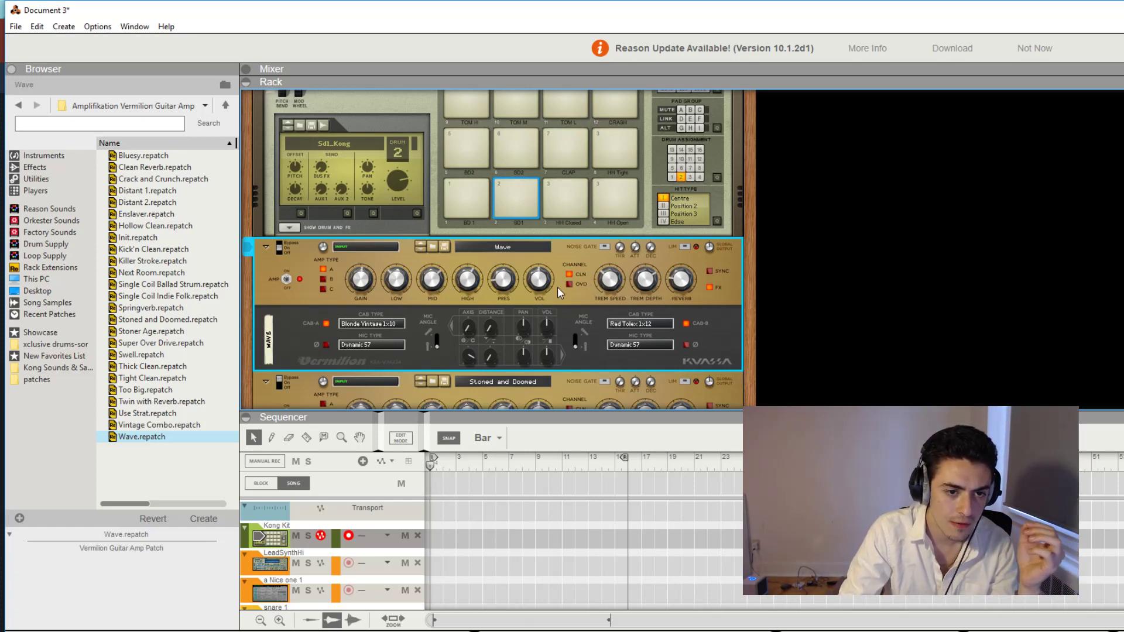
pyautogui.moveTo(505, 286)
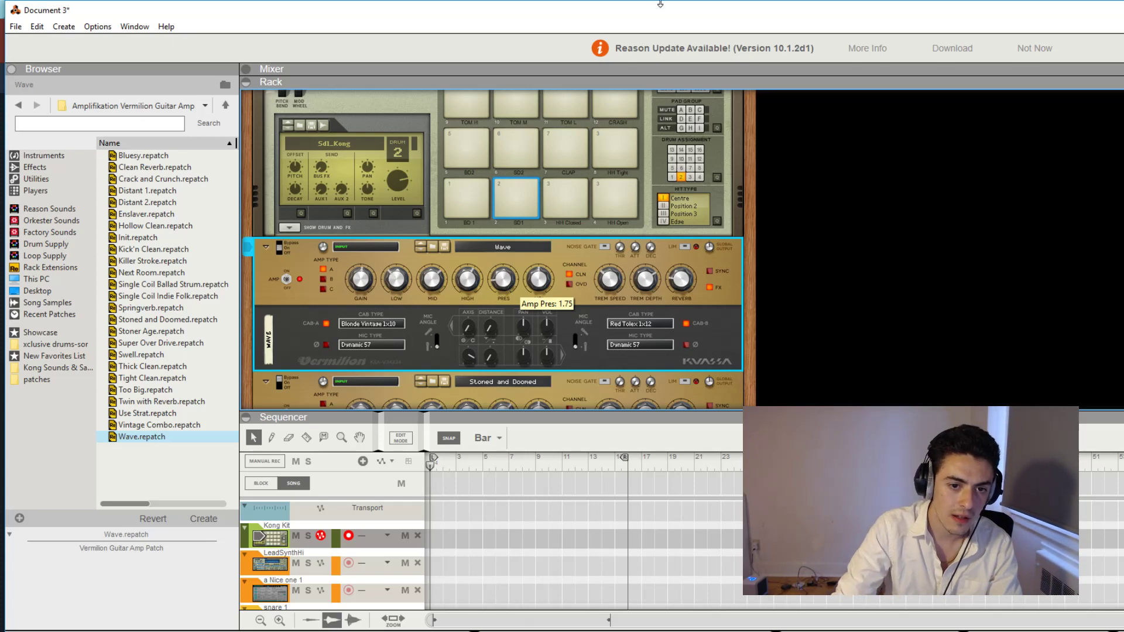
pyautogui.moveTo(683, 285)
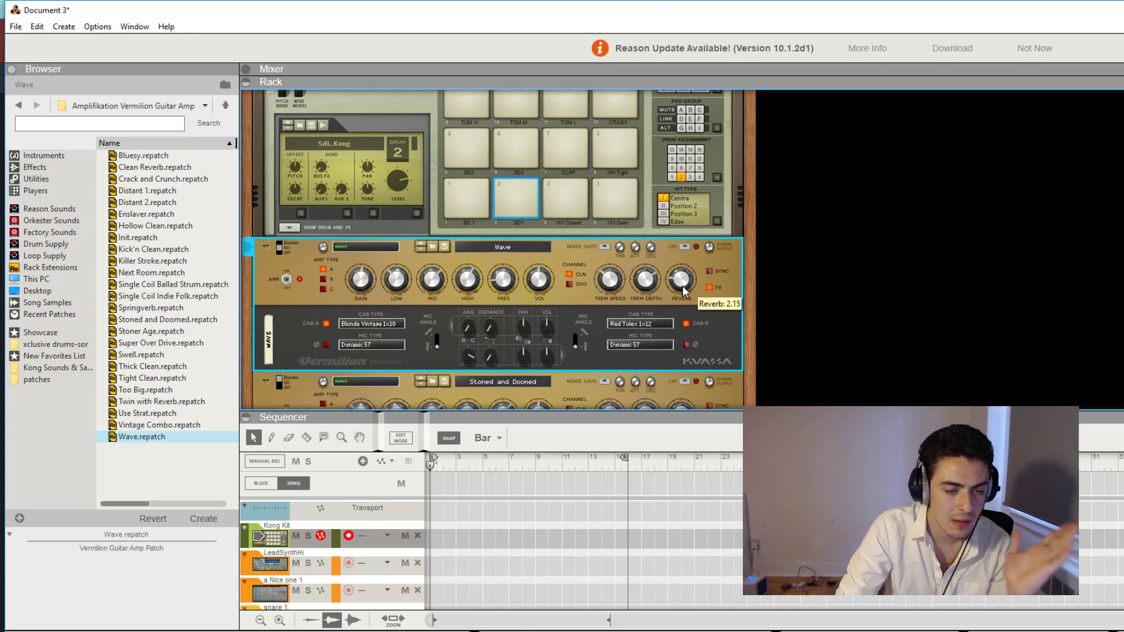
pyautogui.moveTo(682, 286); pyautogui.dragTo(680, 277)
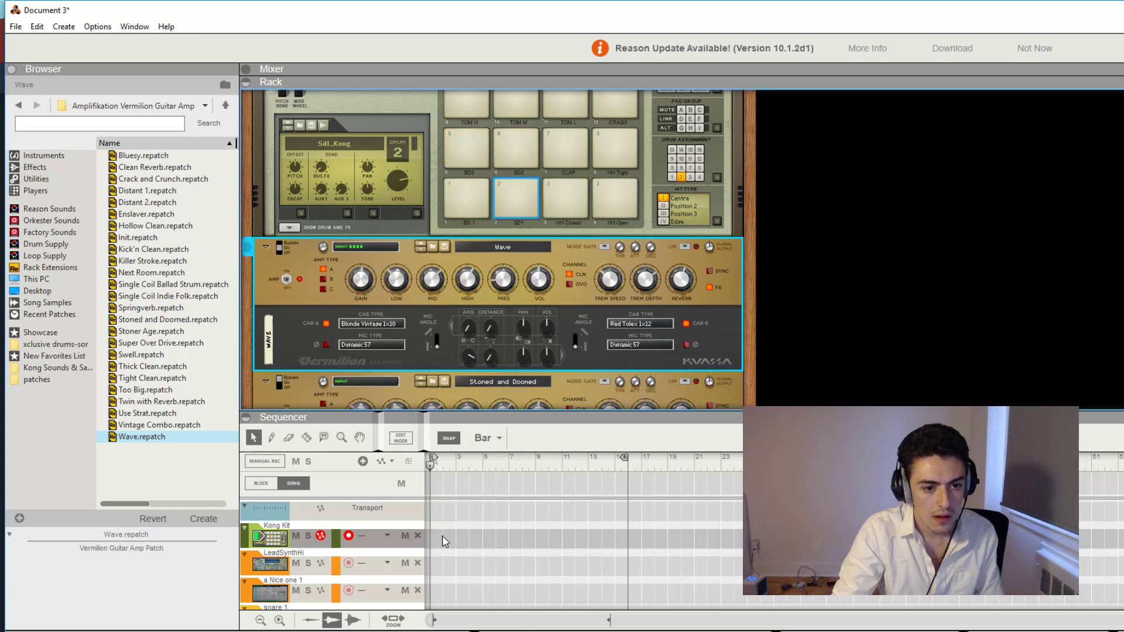
# Add an RV7000 MkII reverb directly beneath the Wave amp and check its Dry/Wet and HF Damp settings.
pyautogui.scroll(-1, 435, 256)
pyautogui.scroll(-1, 430, 262)
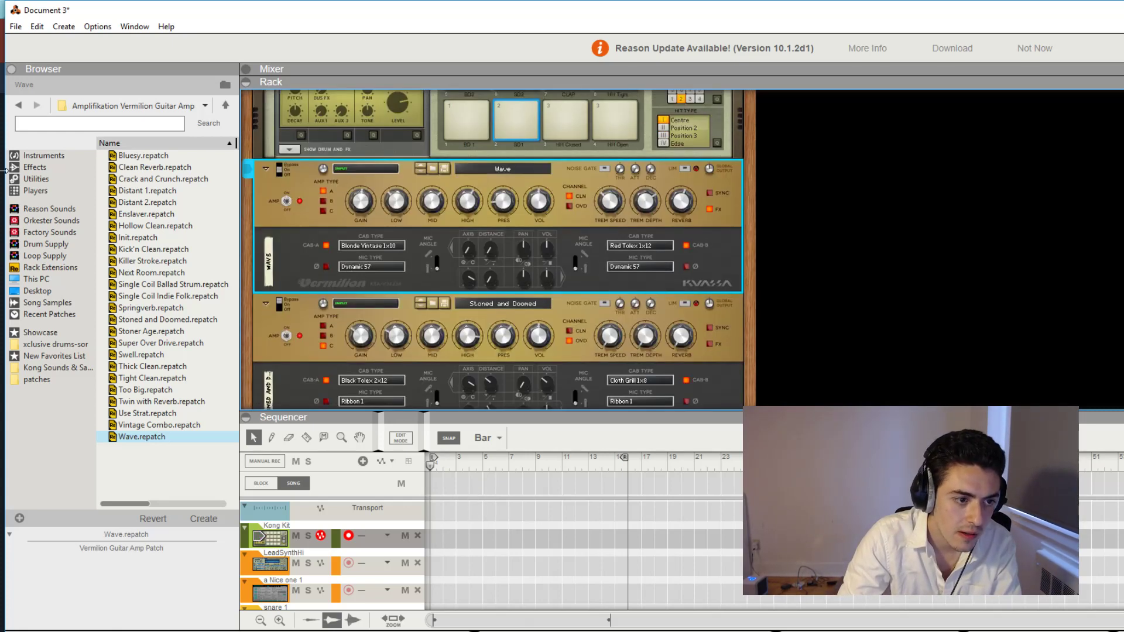
pyautogui.click(35, 167)
pyautogui.moveTo(230, 172); pyautogui.dragTo(234, 304)
pyautogui.scroll(6, 220, 307)
pyautogui.scroll(6, 220, 304)
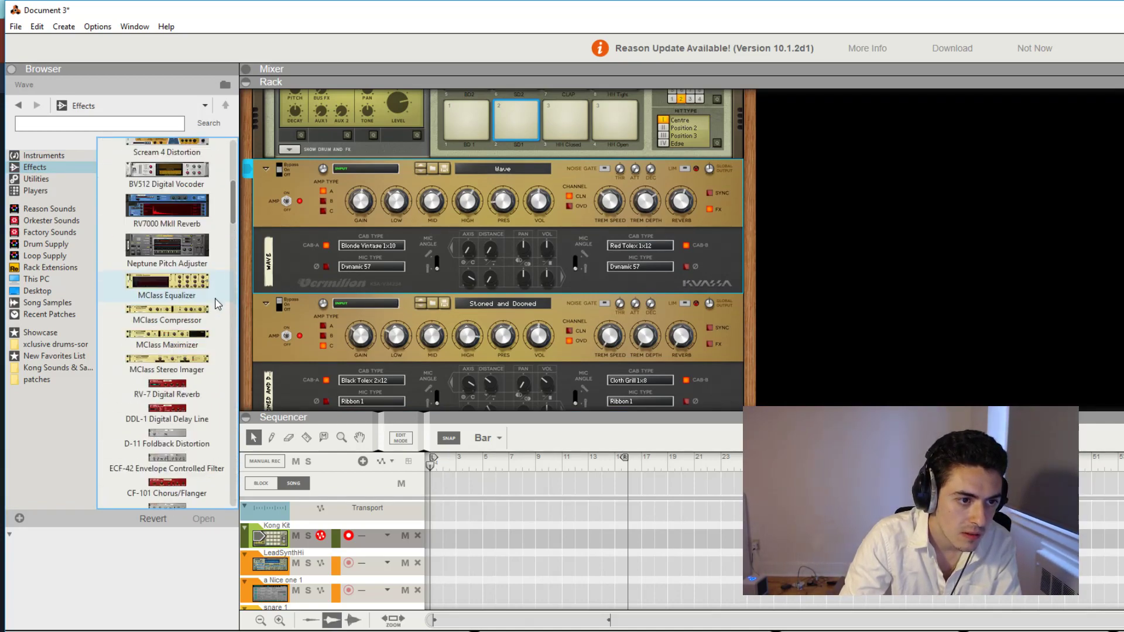
pyautogui.scroll(2, 405, 300)
pyautogui.moveTo(148, 321); pyautogui.dragTo(492, 369)
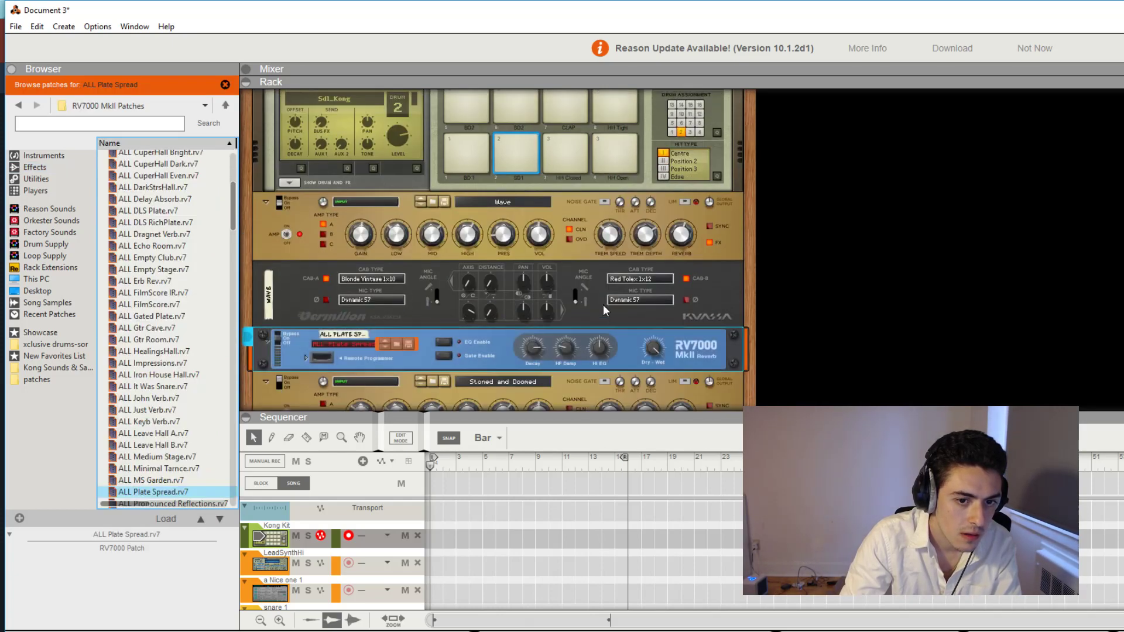
pyautogui.click(620, 336)
pyautogui.moveTo(647, 348)
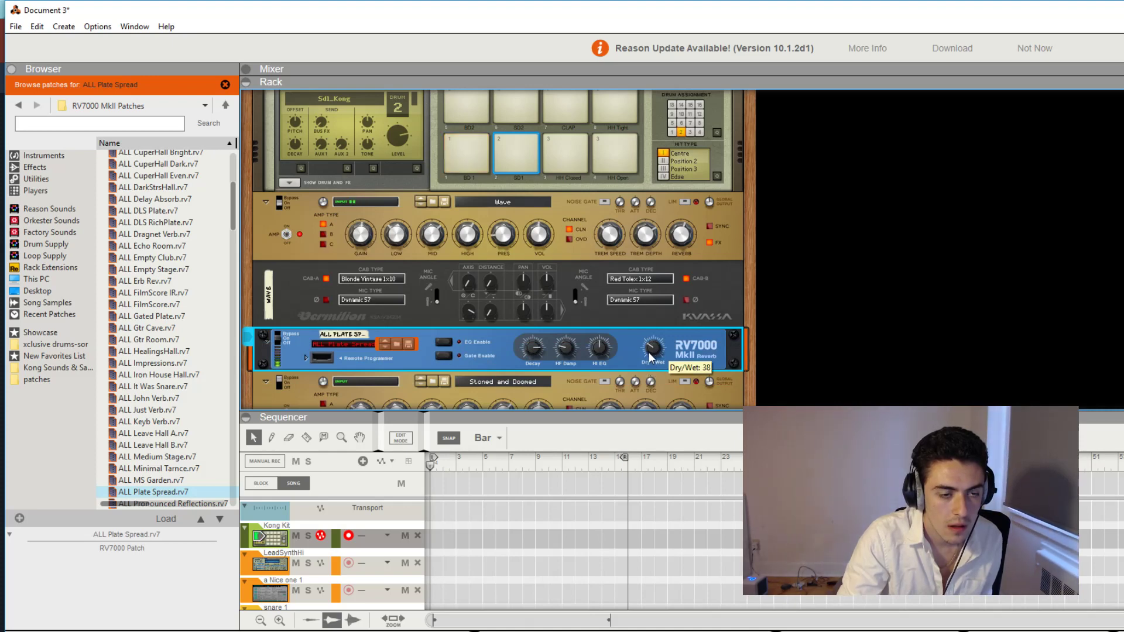
pyautogui.moveTo(588, 360)
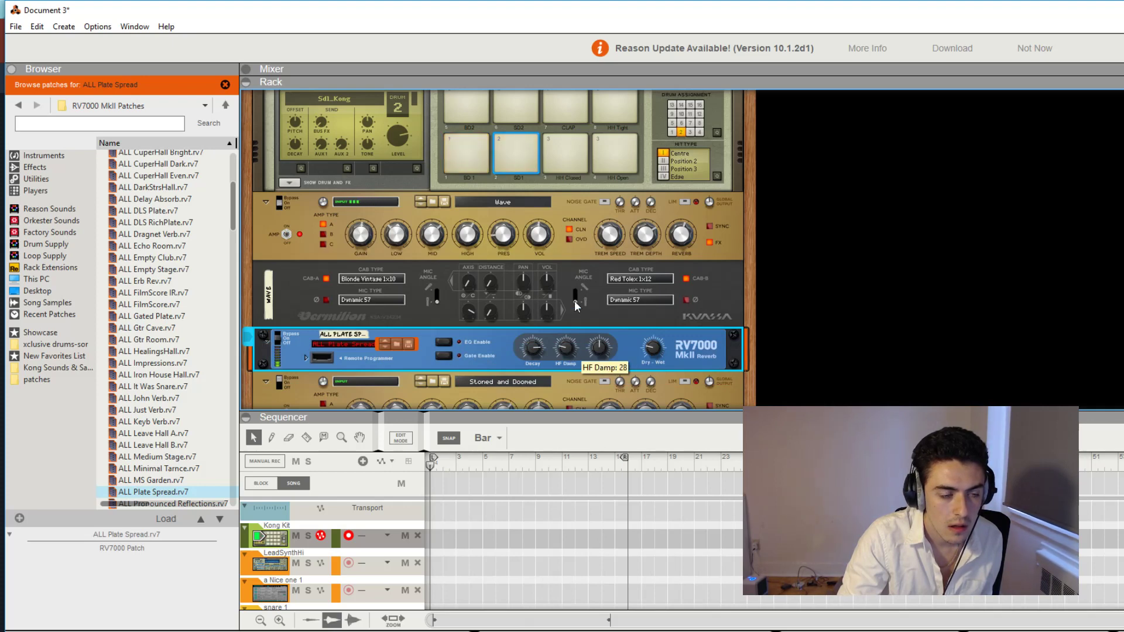
pyautogui.moveTo(575, 298)
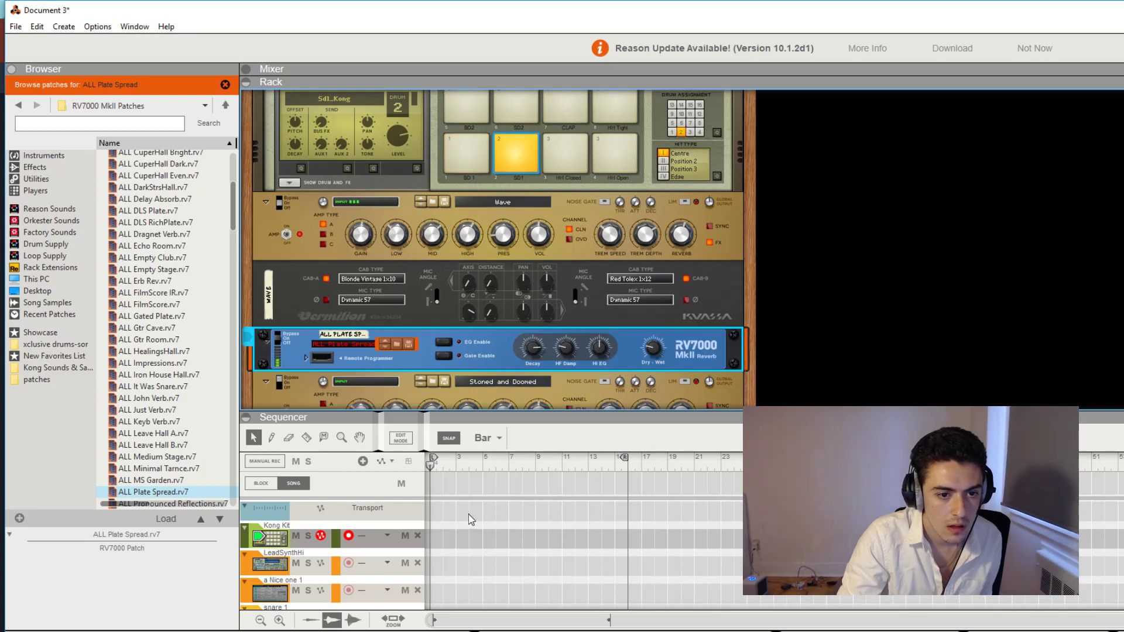
# Create a two-bar clip at bar 1 on the Kong Kit track and open it in an enlarged note editor.
pyautogui.moveTo(434, 537); pyautogui.dragTo(454, 542)
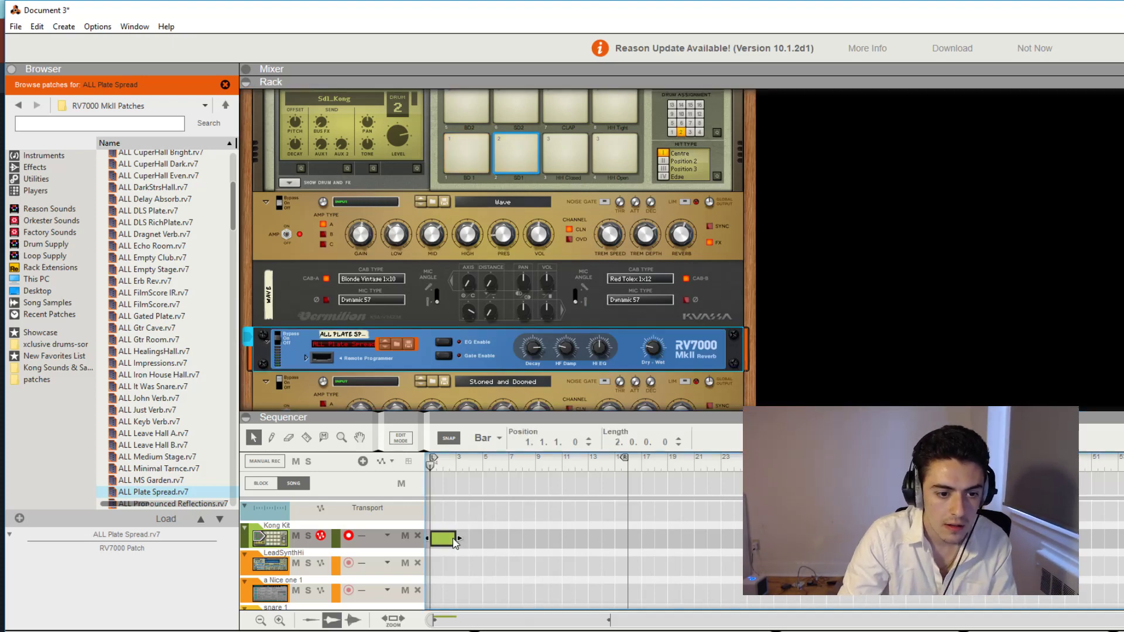
pyautogui.doubleClick(455, 541)
pyautogui.moveTo(648, 412); pyautogui.dragTo(638, 208)
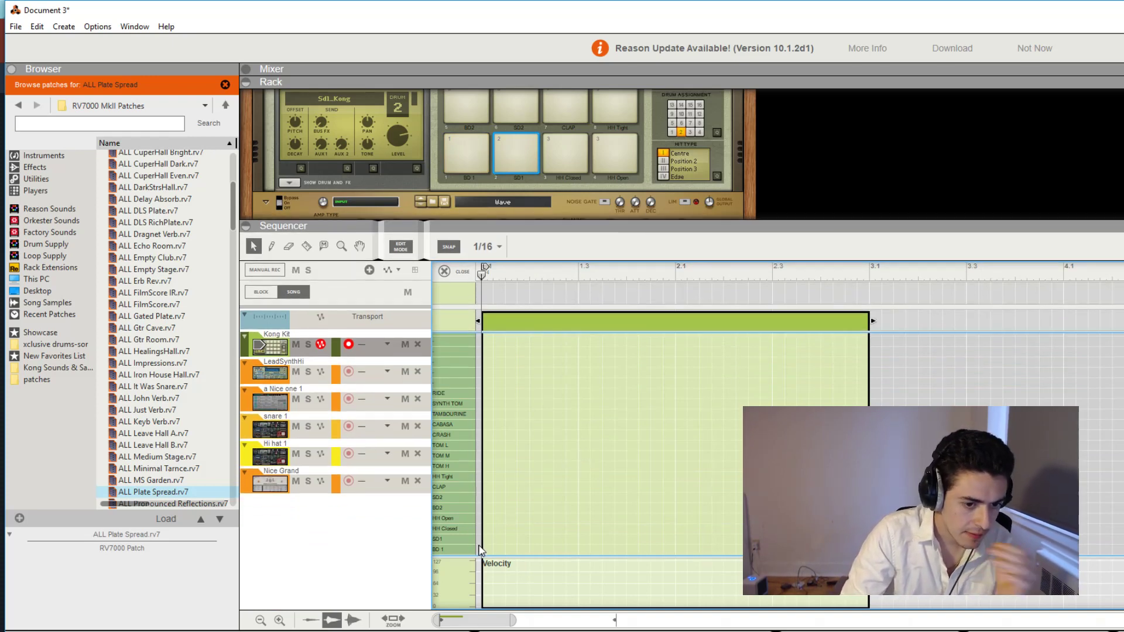
# Draw a two-bar beat of BD 1 and SD1 notes, with SD1 on beats 2 and 4 of each bar.
pyautogui.press('w')
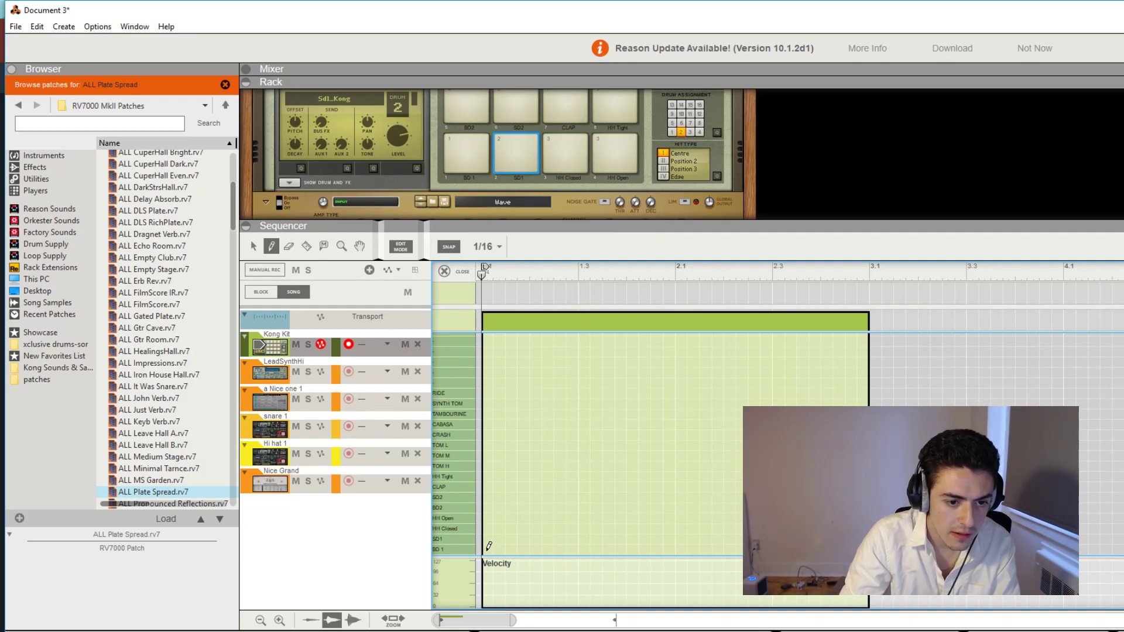
pyautogui.click(487, 550)
pyautogui.click(535, 540)
pyautogui.click(559, 550)
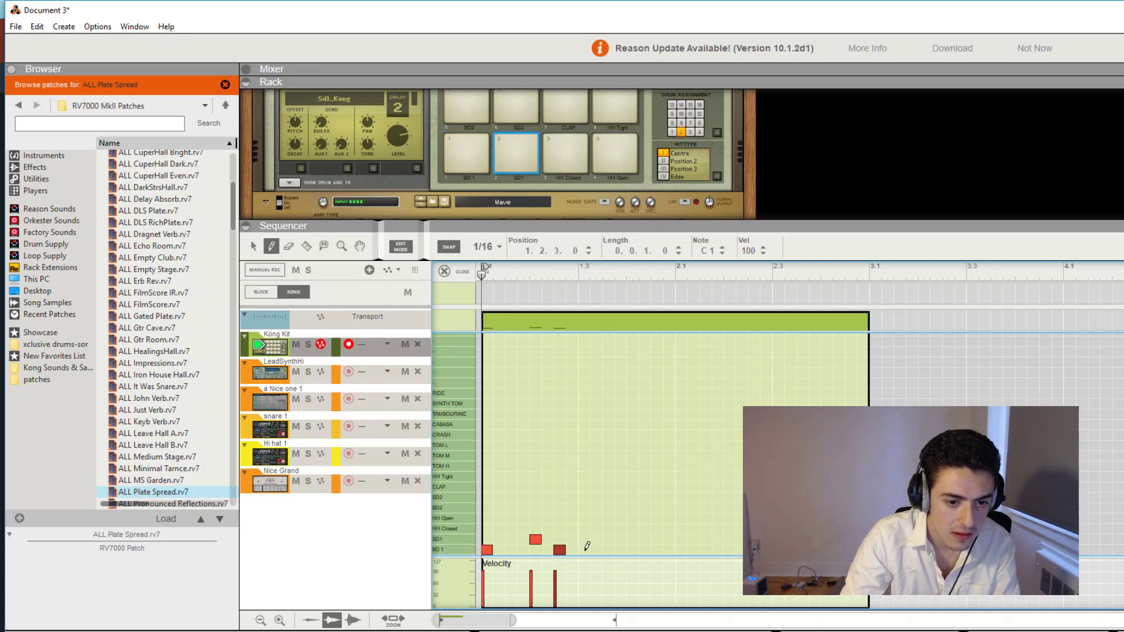
pyautogui.click(584, 549)
pyautogui.click(632, 539)
pyautogui.click(680, 550)
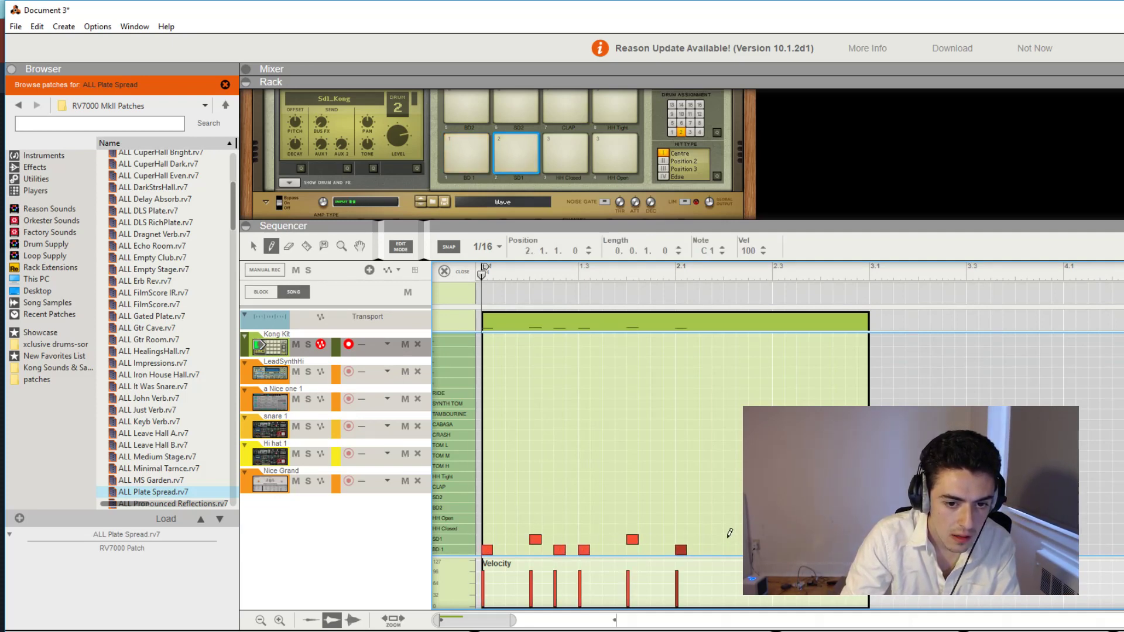
pyautogui.click(729, 539)
pyautogui.click(766, 550)
pyautogui.click(801, 550)
pyautogui.click(826, 539)
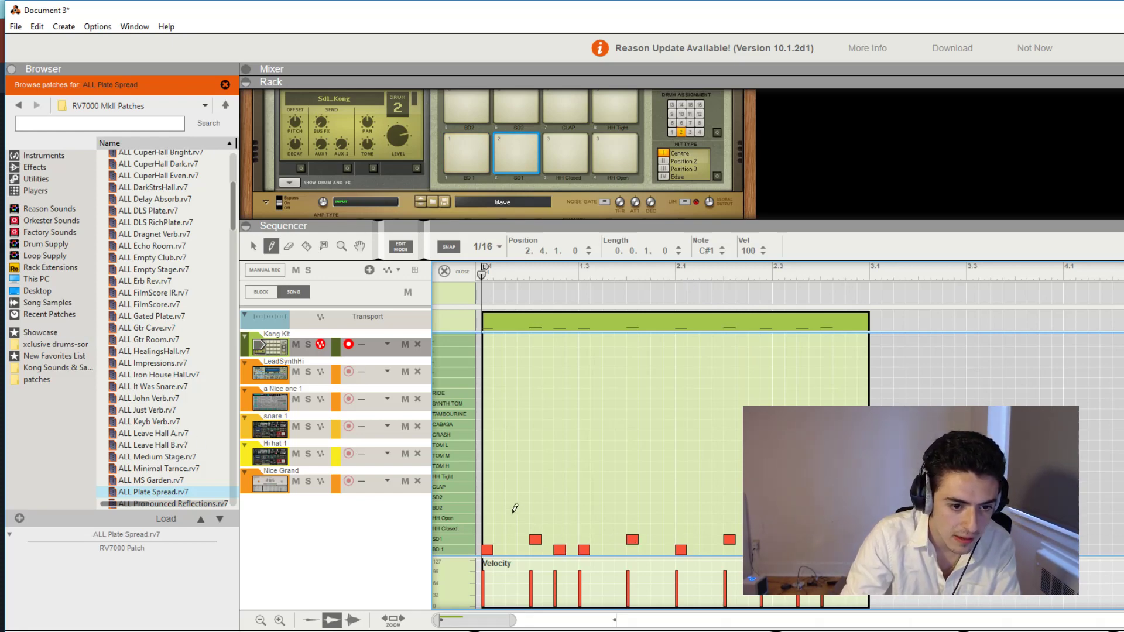
# Add HH Open notes on the off-beats across both bars of the Kong clip, starting at 1.1.3.
pyautogui.click(511, 518)
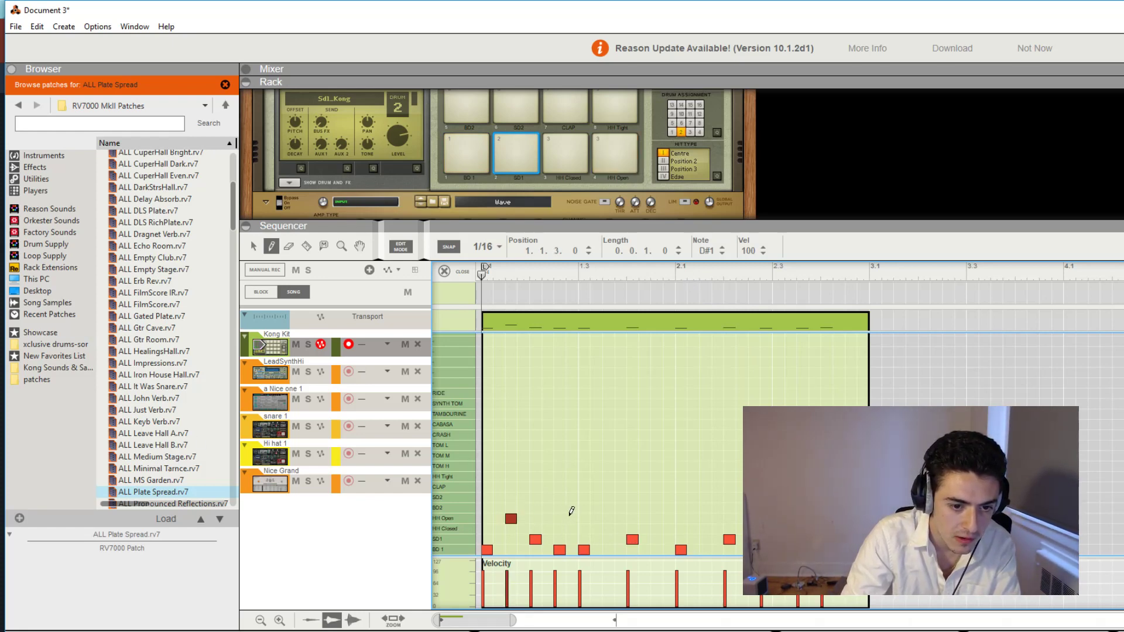
pyautogui.click(560, 519)
pyautogui.click(609, 518)
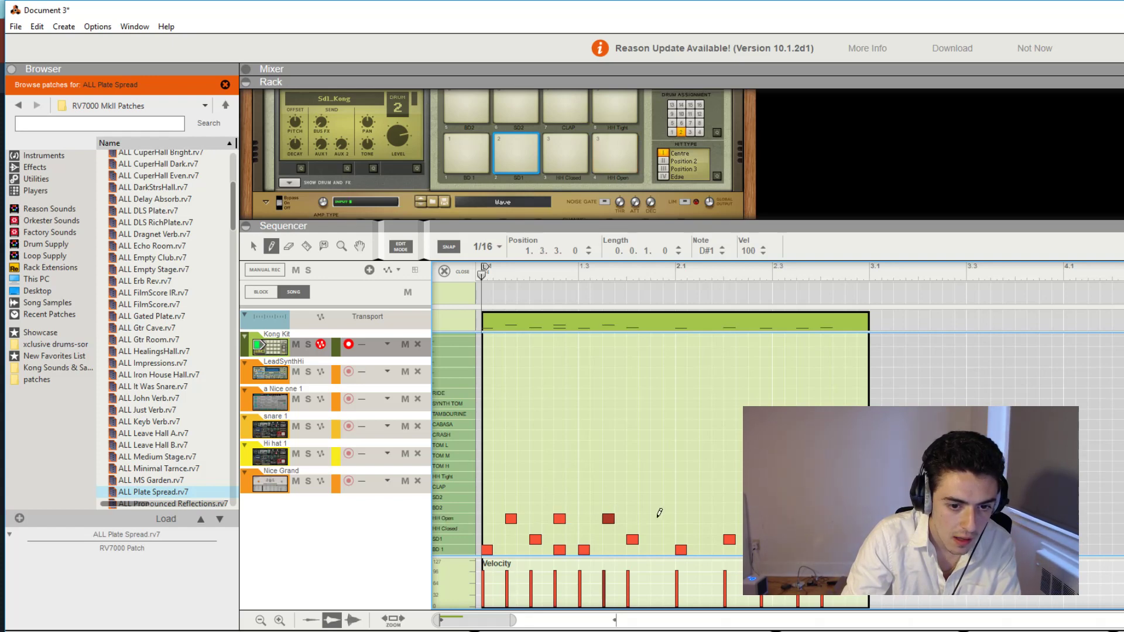
pyautogui.click(657, 519)
pyautogui.moveTo(702, 518); pyautogui.dragTo(720, 518)
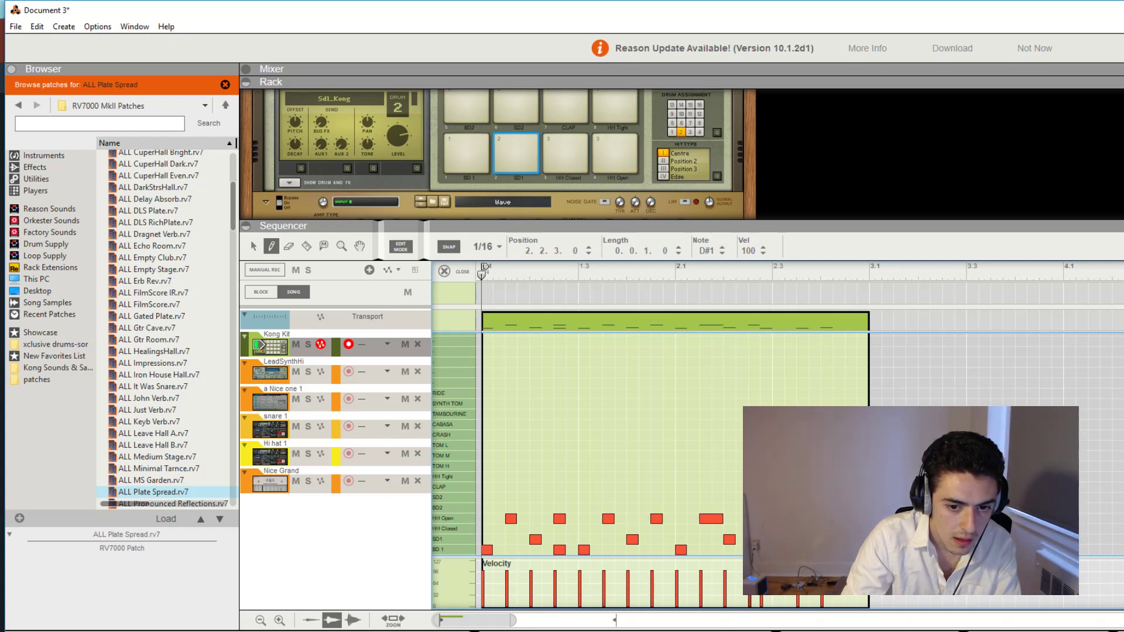
pyautogui.click(847, 518)
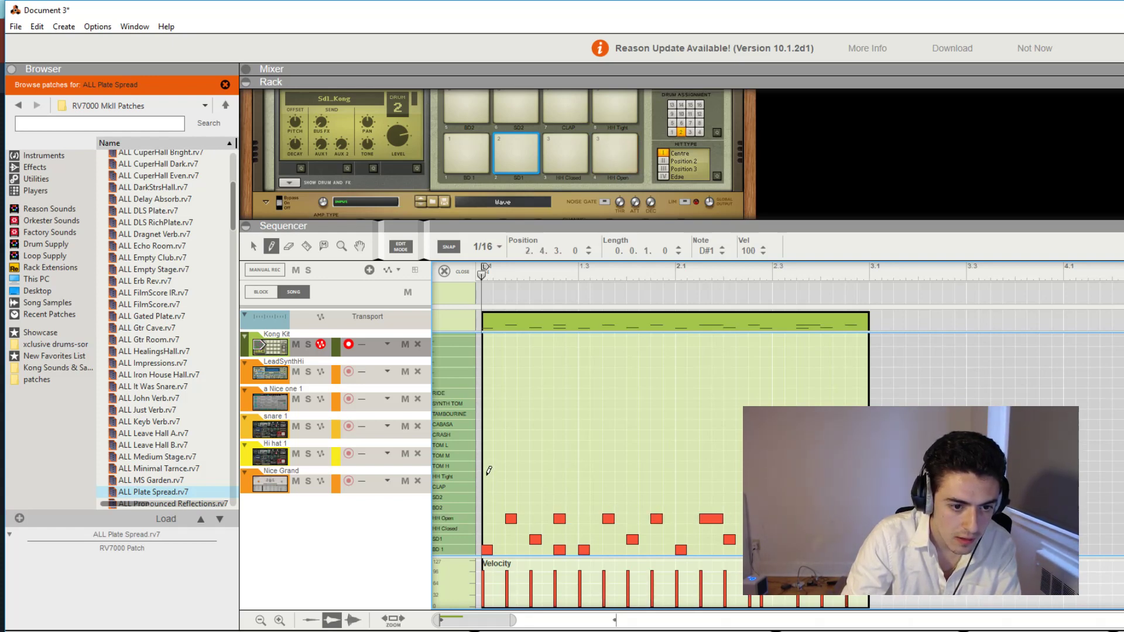
# Draw HH Tight eighth notes from 1.1.1 to 2.1.1, adding sixteenths at 1.2.4, 1.4.2 and 2.1.2.
pyautogui.click(487, 477)
pyautogui.click(511, 477)
pyautogui.click(535, 477)
pyautogui.click(559, 477)
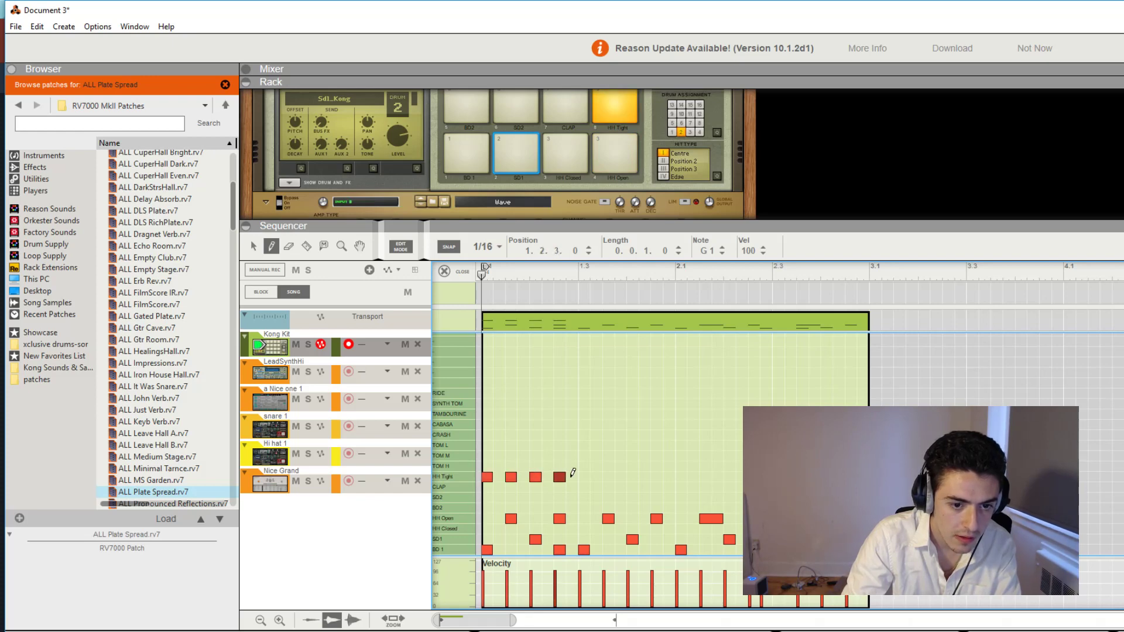
pyautogui.click(571, 477)
pyautogui.click(584, 477)
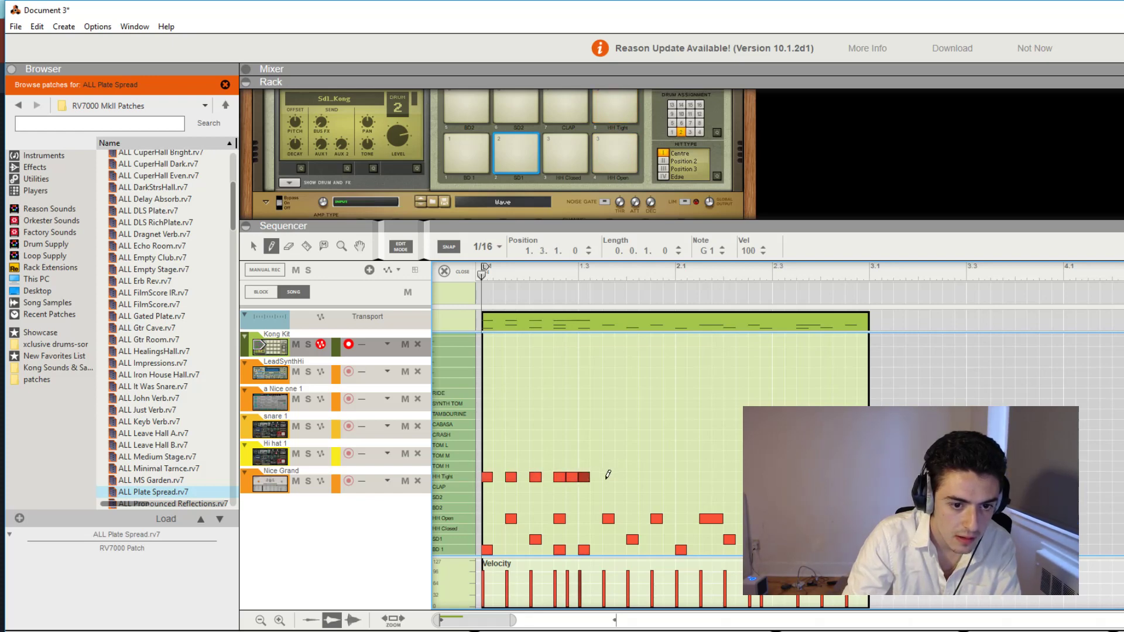
pyautogui.click(608, 476)
pyautogui.click(632, 476)
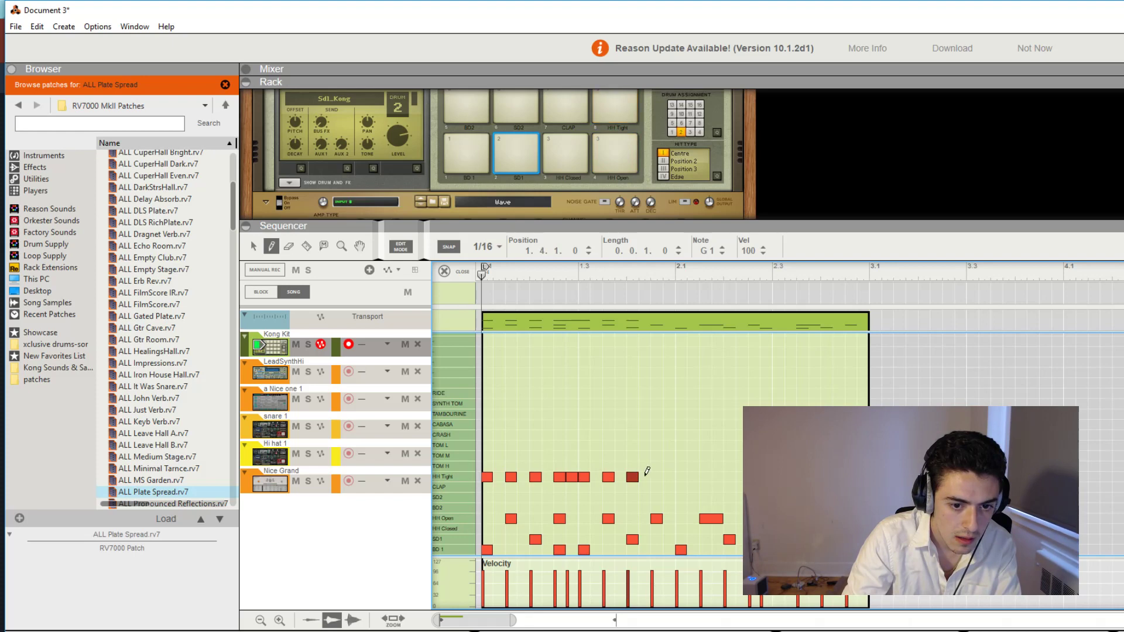
pyautogui.click(644, 476)
pyautogui.click(656, 477)
pyautogui.click(692, 477)
pyautogui.click(680, 476)
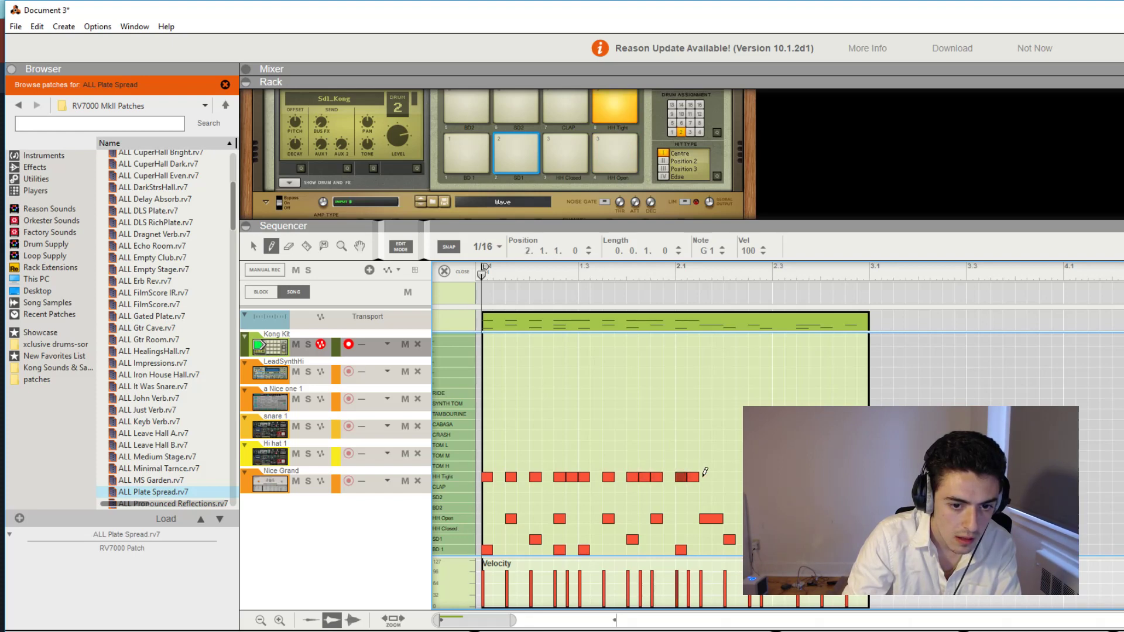
# Move the HH Tight note at 2.1.2 one sixteenth later and continue the HH Tight notes through 2.4.3.
pyautogui.press('q')
pyautogui.moveTo(692, 476); pyautogui.dragTo(705, 476)
pyautogui.press('w')
pyautogui.click(729, 476)
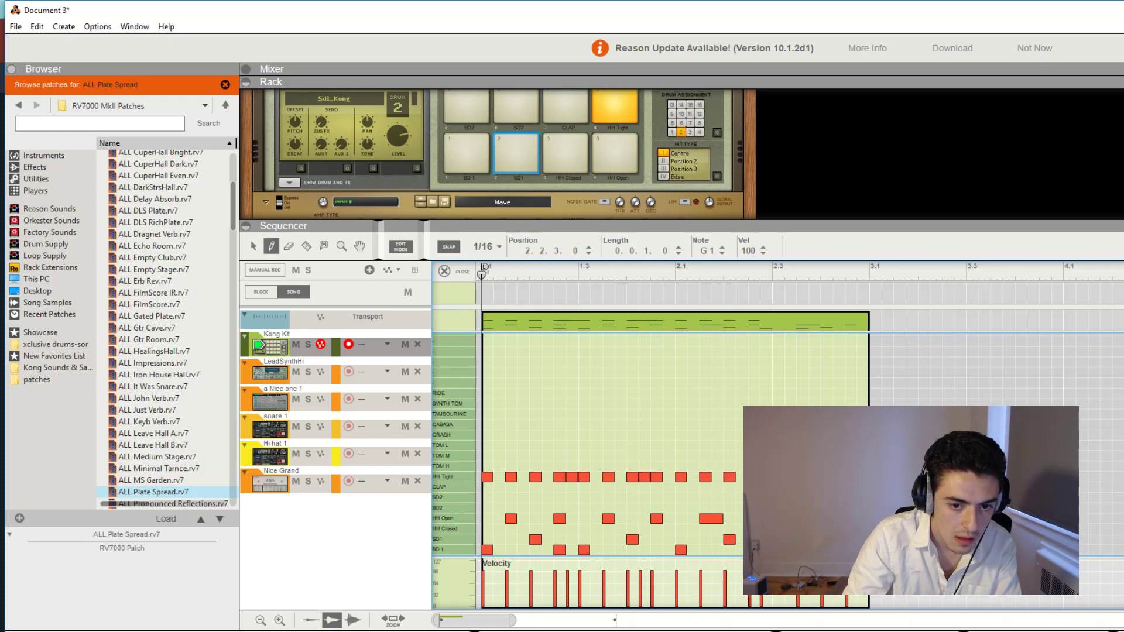
pyautogui.click(822, 476)
pyautogui.click(846, 477)
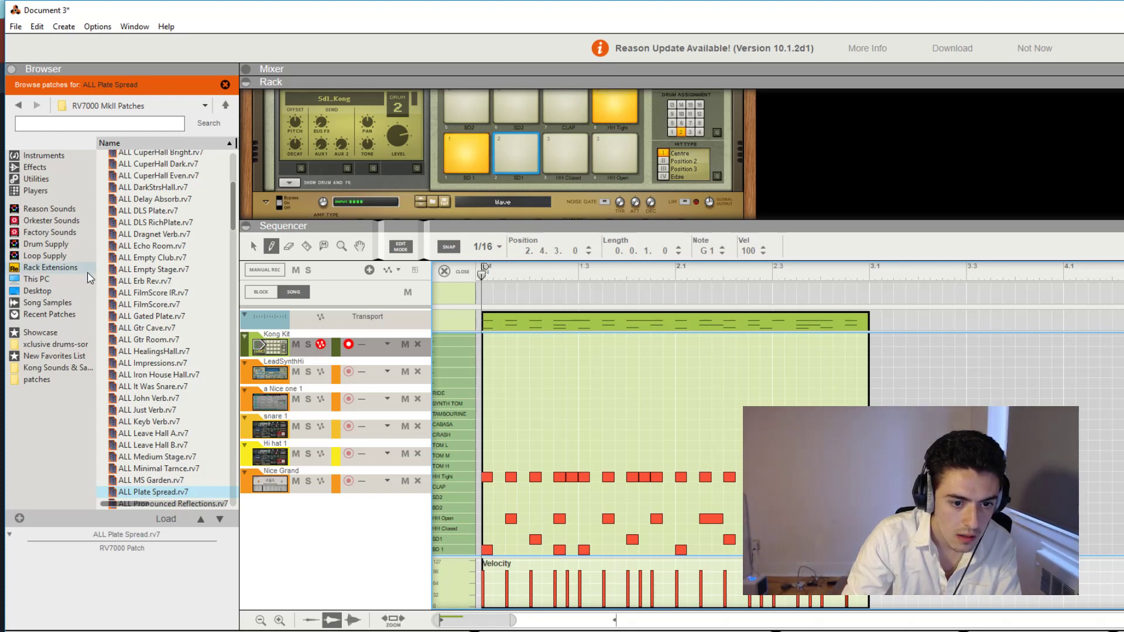
# Play the drum pattern, close the clip editor, and duplicate the two-bar clip back to back along the Kong Kit track up to bar 75.
pyautogui.press('space')
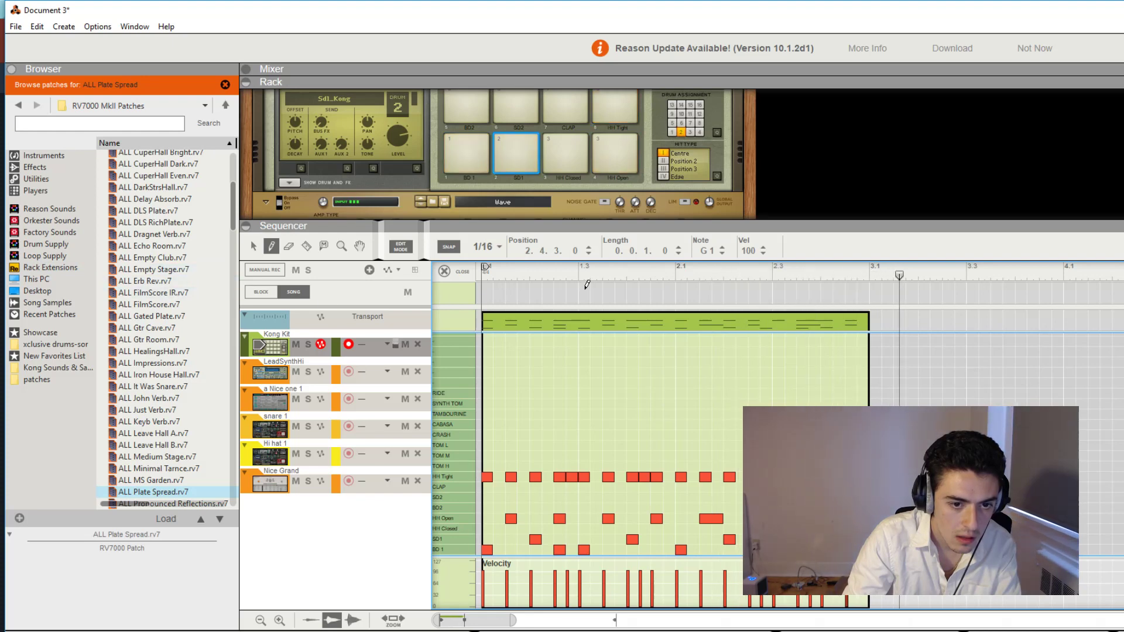
pyautogui.click(445, 271)
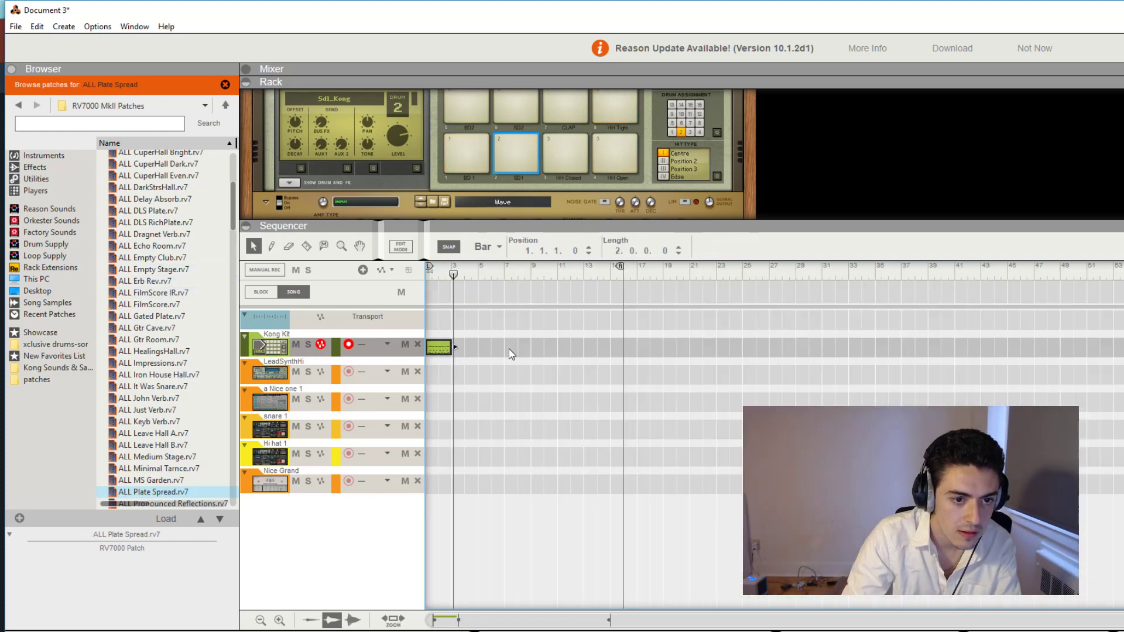
pyautogui.hotkey('ctrl', 'd')
pyautogui.hotkey('ctrl', 'd')
pyautogui.hotkey('ctrl', 'd')
pyautogui.hotkey('ctrl', 'd')
pyautogui.hotkey('ctrl', 'd')
pyautogui.hotkey('ctrl', 'd')
pyautogui.hotkey('ctrl', 'd')
pyautogui.hotkey('ctrl', 'd')
pyautogui.hotkey('ctrl', 'd')
pyautogui.hotkey('ctrl', 'd')
pyautogui.hotkey('ctrl', 'd')
pyautogui.hotkey('ctrl', 'd')
pyautogui.hotkey('ctrl', 'd')
pyautogui.hotkey('ctrl', 'd')
pyautogui.hotkey('ctrl', 'd')
pyautogui.hotkey('ctrl', 'd')
pyautogui.hotkey('ctrl', 'd')
pyautogui.hotkey('ctrl', 'd')
pyautogui.hotkey('ctrl', 'd')
pyautogui.hotkey('ctrl', 'd')
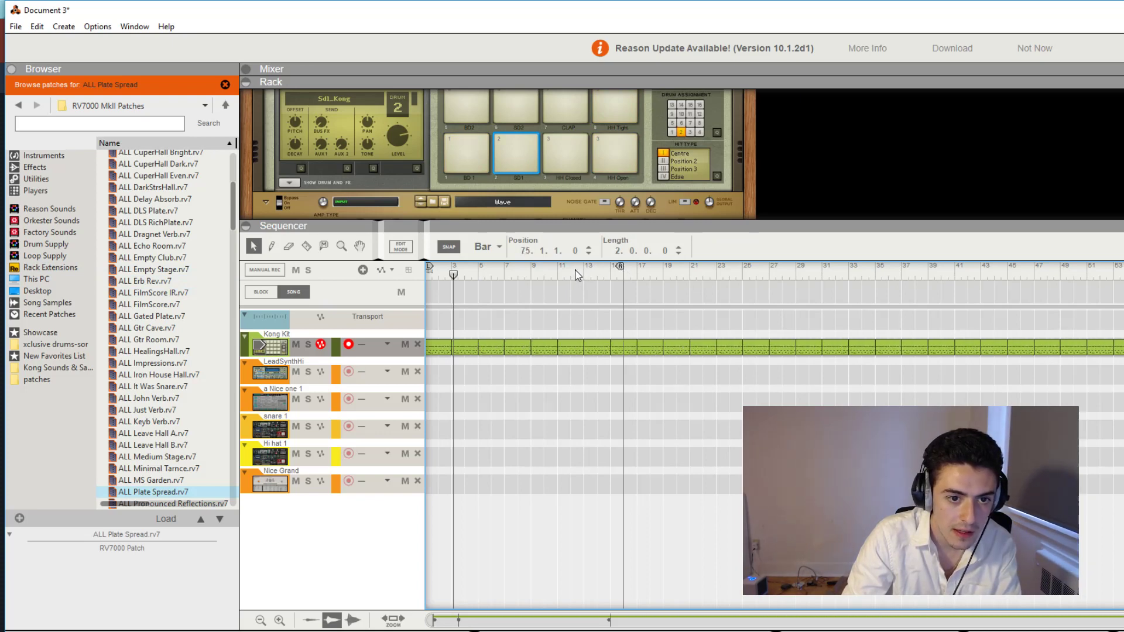
# Add an NN19 Digital Sampler instrument to the rack and enlarge the rack area above the sequencer.
pyautogui.click(386, 369)
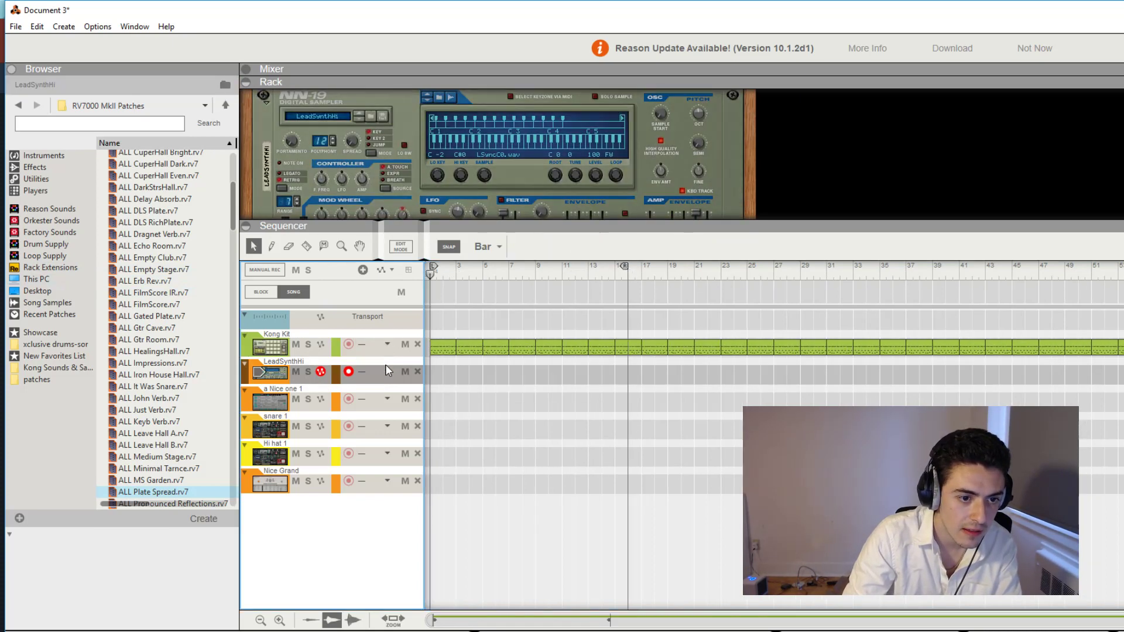
pyautogui.click(43, 155)
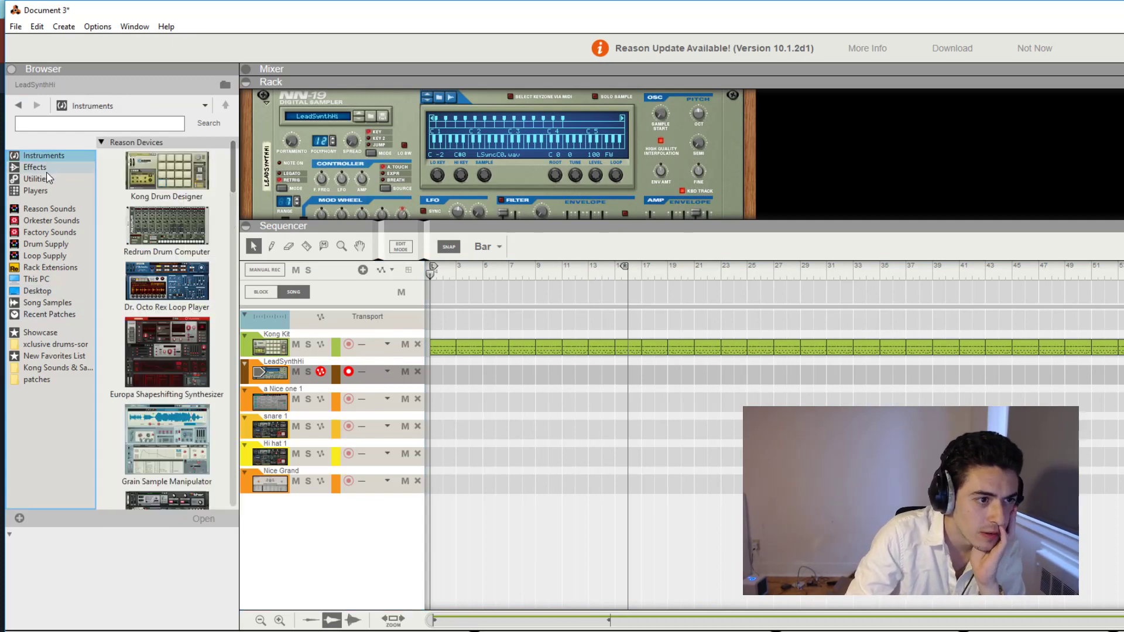
pyautogui.scroll(-10, 200, 321)
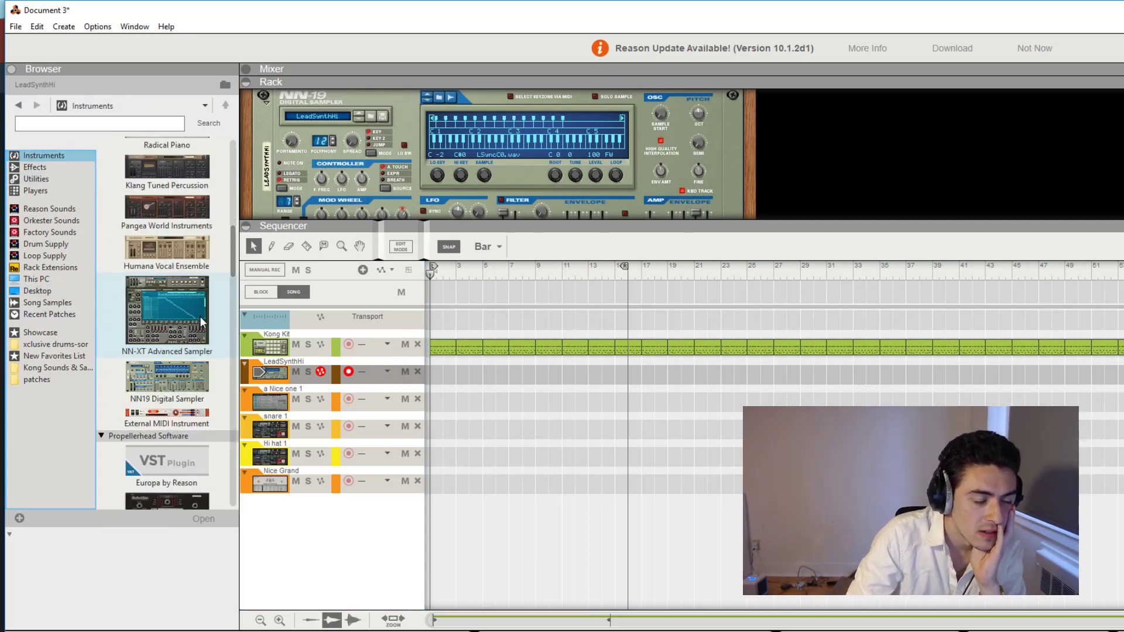
pyautogui.scroll(-3, 199, 321)
pyautogui.scroll(2, 124, 279)
pyautogui.moveTo(152, 305); pyautogui.dragTo(360, 314)
pyautogui.moveTo(495, 222); pyautogui.dragTo(491, 282)
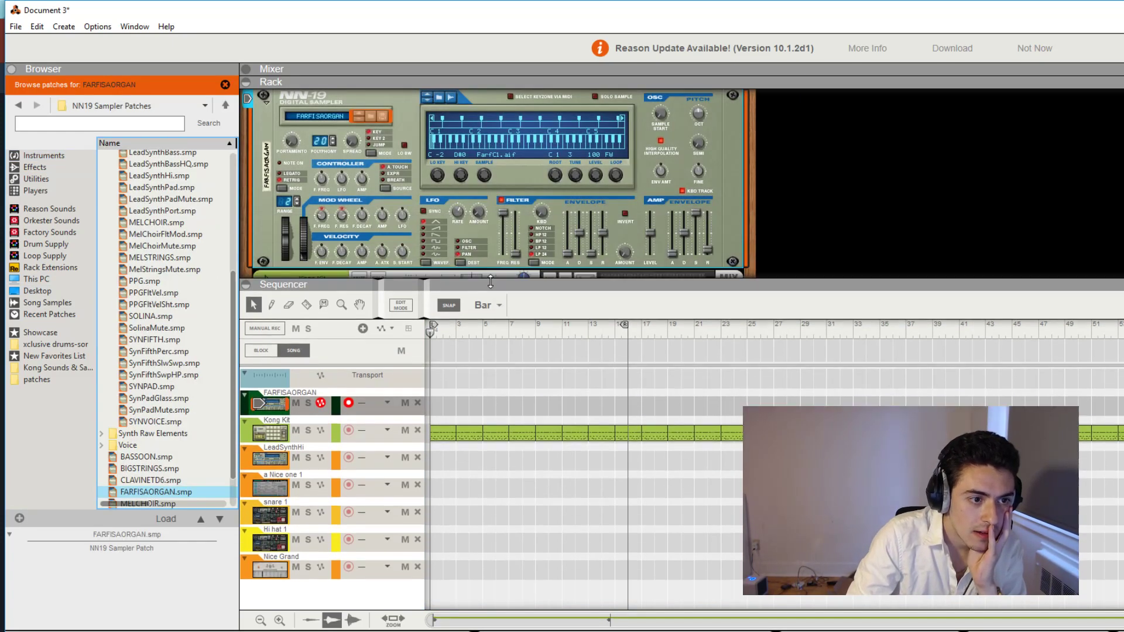
# Audition bass patches from the NN19 Bass folder and load PICKBASS.smp into the new sampler.
pyautogui.scroll(8, 154, 293)
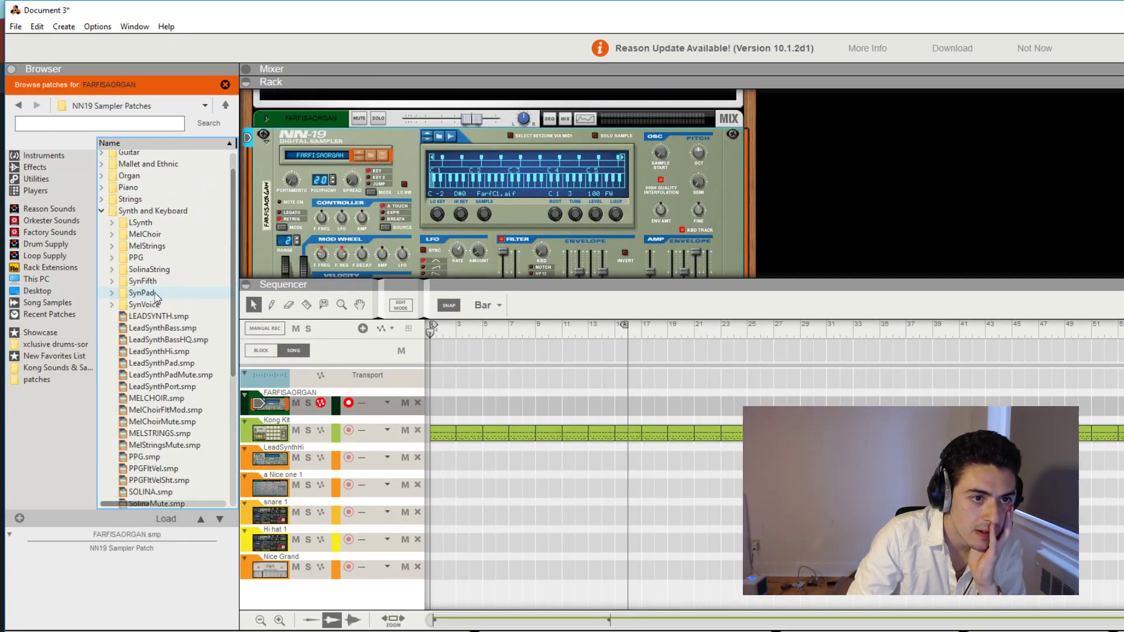
pyautogui.click(101, 237)
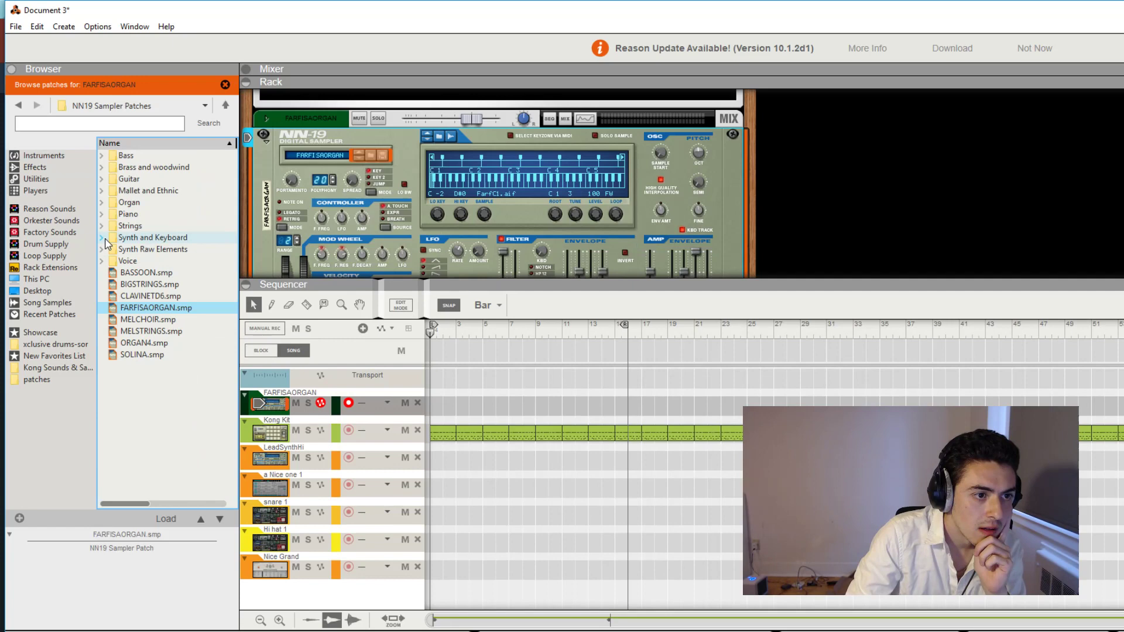
pyautogui.click(101, 155)
pyautogui.click(158, 238)
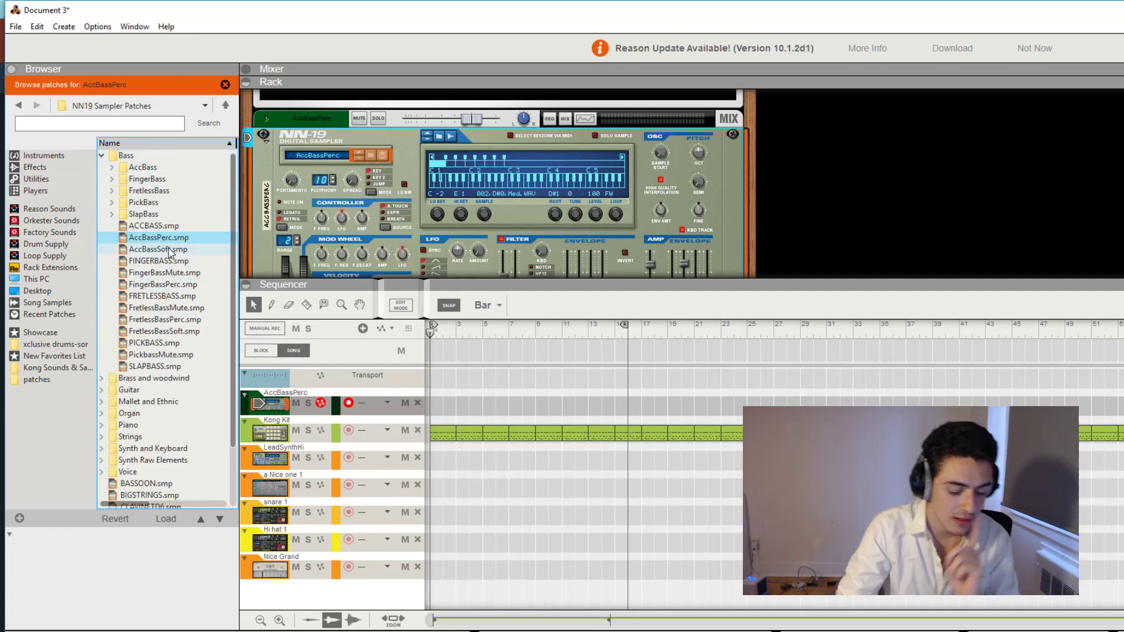
pyautogui.click(159, 355)
pyautogui.click(157, 344)
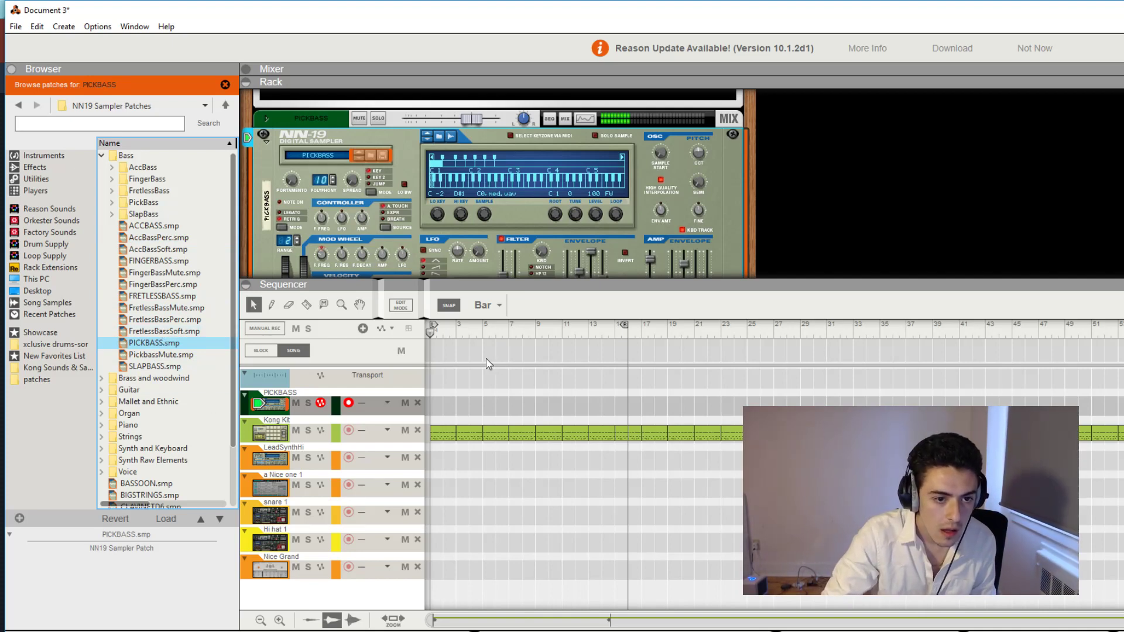
# Record a bass line on the PICKBASS track from bar 1, played over the Kong drum beat.
pyautogui.click(471, 335)
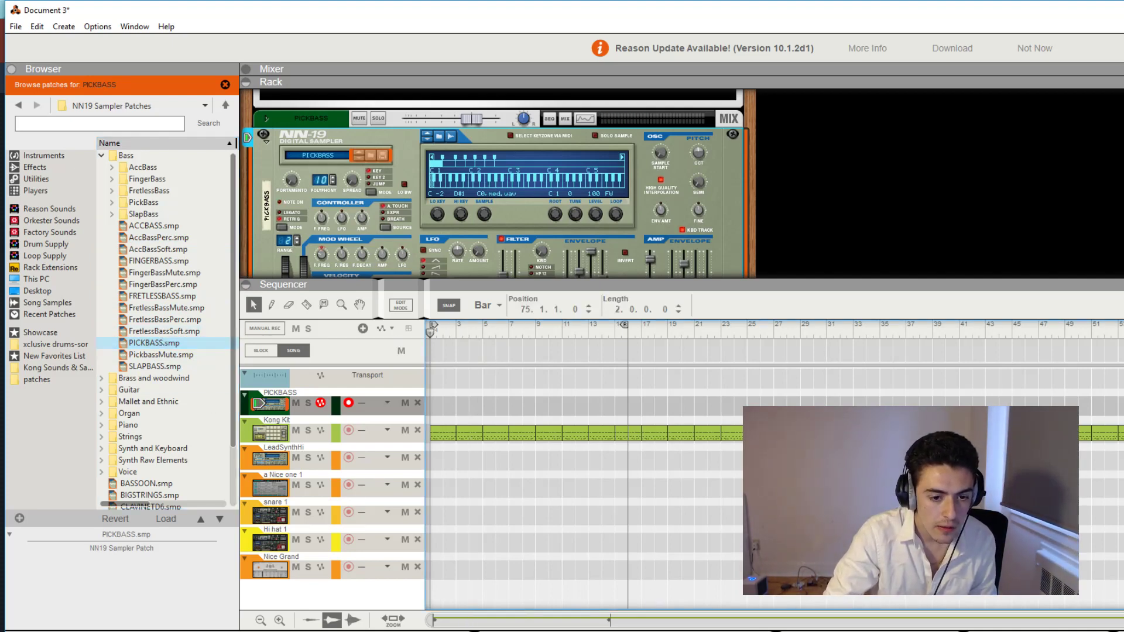
pyautogui.press('Escape')
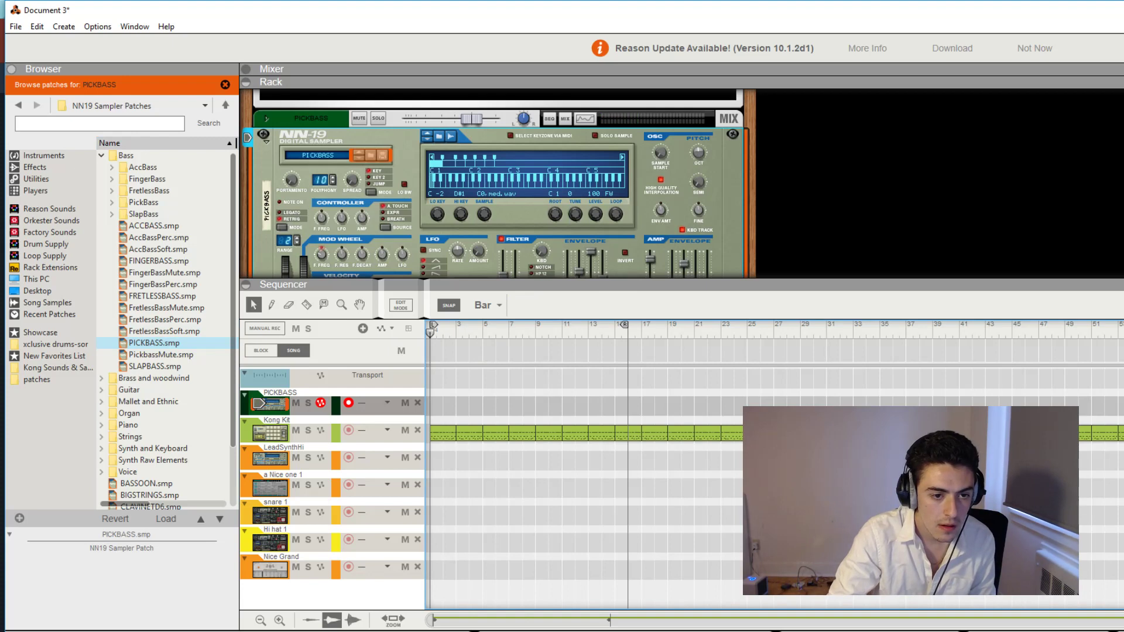
pyautogui.hotkey('ctrl', 'Return')
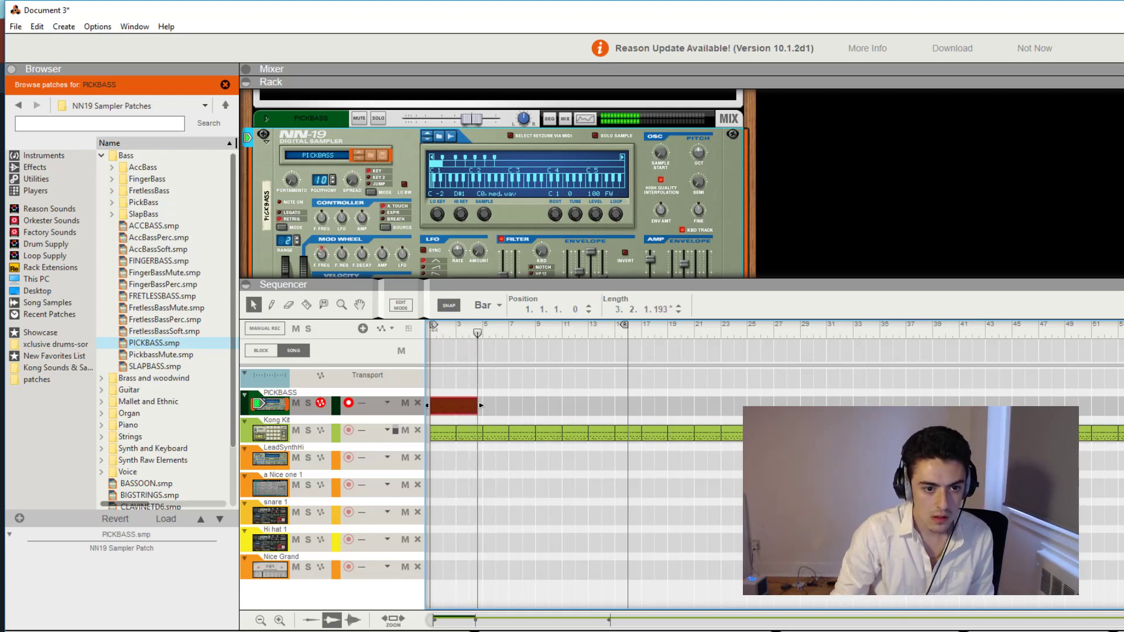
pyautogui.press('space')
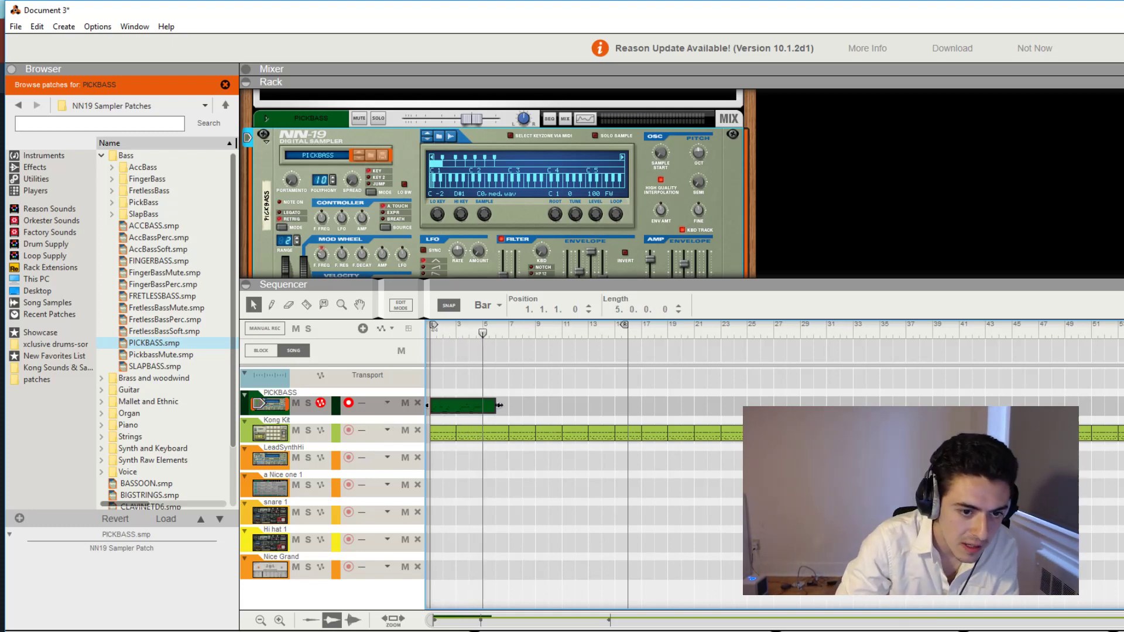
# Trim the recorded bass clip to four bars and duplicate it back to back, with the last copy starting at bar 73.
pyautogui.moveTo(499, 405)
pyautogui.mouseDown()
pyautogui.moveTo(471, 405)
pyautogui.moveTo(485, 405)
pyautogui.mouseUp()
pyautogui.hotkey('ctrl', 'd')
pyautogui.hotkey('ctrl', 'd')
pyautogui.hotkey('ctrl', 'd')
pyautogui.hotkey('ctrl', 'd')
pyautogui.hotkey('ctrl', 'd')
pyautogui.hotkey('ctrl', 'd')
pyautogui.hotkey('ctrl', 'd')
pyautogui.hotkey('ctrl', 'd')
pyautogui.hotkey('ctrl', 'd')
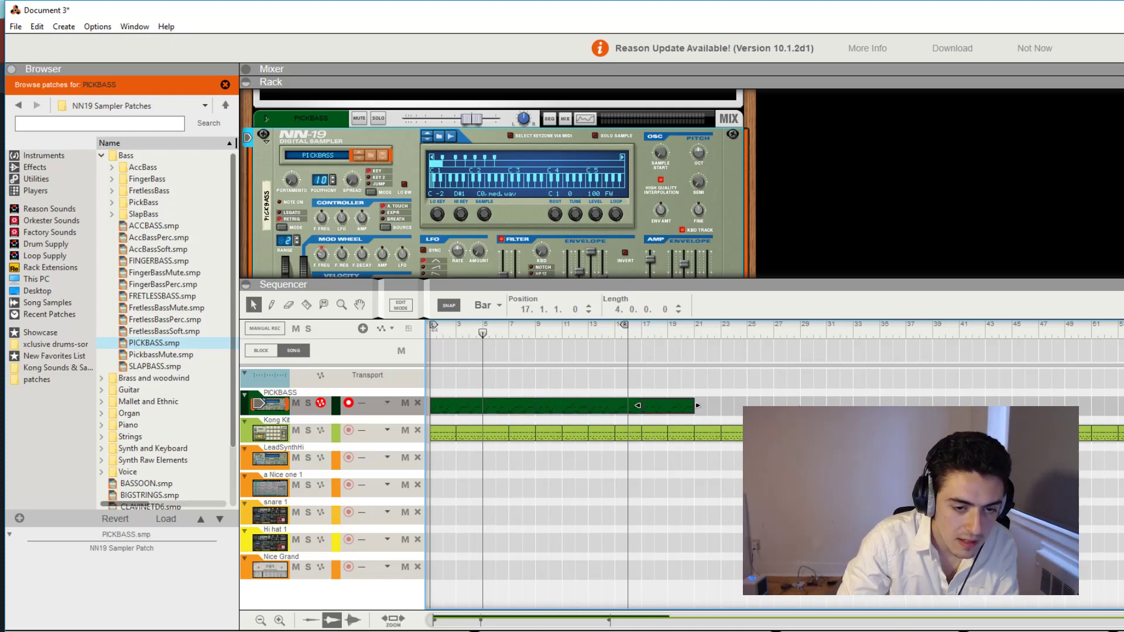
pyautogui.hotkey('ctrl', 'd')
pyautogui.hotkey('ctrl', 'd')
pyautogui.hotkey('ctrl', 'd')
pyautogui.hotkey('ctrl', 'd')
pyautogui.hotkey('ctrl', 'd')
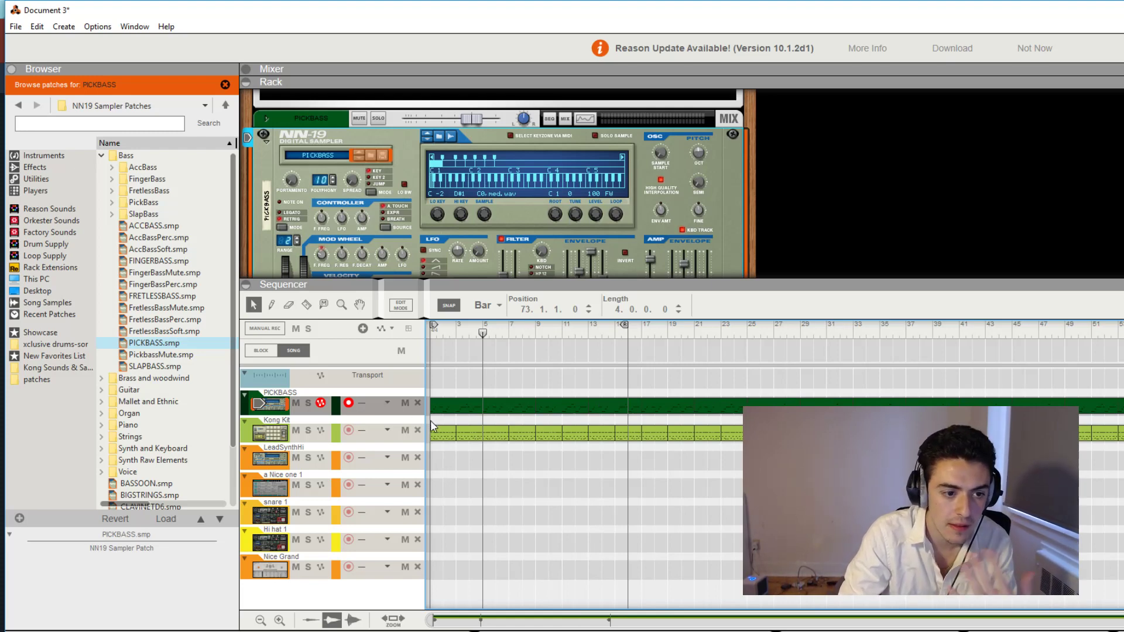
# Record a 78-bar lead line on the LeadSynthHi track from bar 1 over the bass and drums, and return to the song start.
pyautogui.click(433, 463)
pyautogui.moveTo(450, 331); pyautogui.dragTo(336, 328)
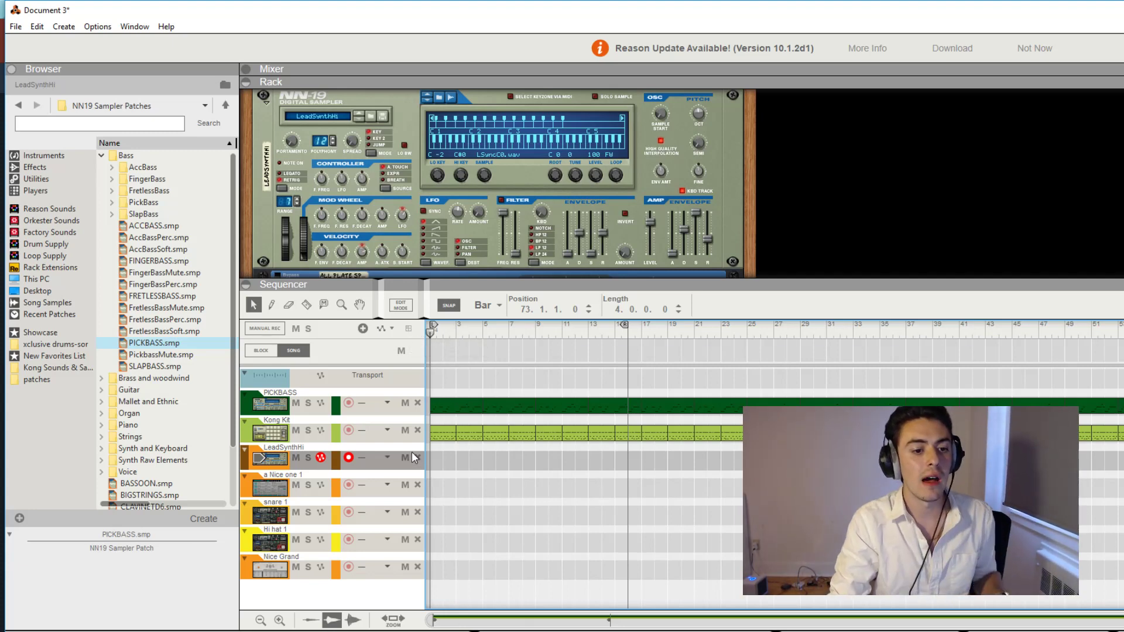
pyautogui.click(429, 427)
pyautogui.moveTo(480, 329); pyautogui.dragTo(364, 329)
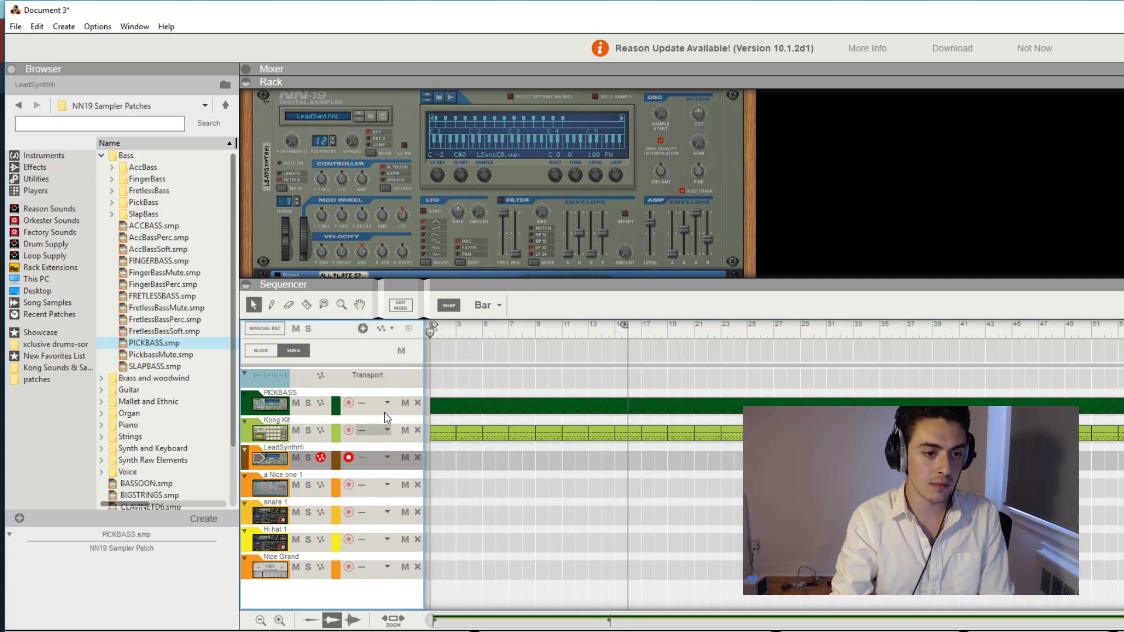
pyautogui.click(514, 358)
pyautogui.moveTo(501, 329); pyautogui.dragTo(339, 331)
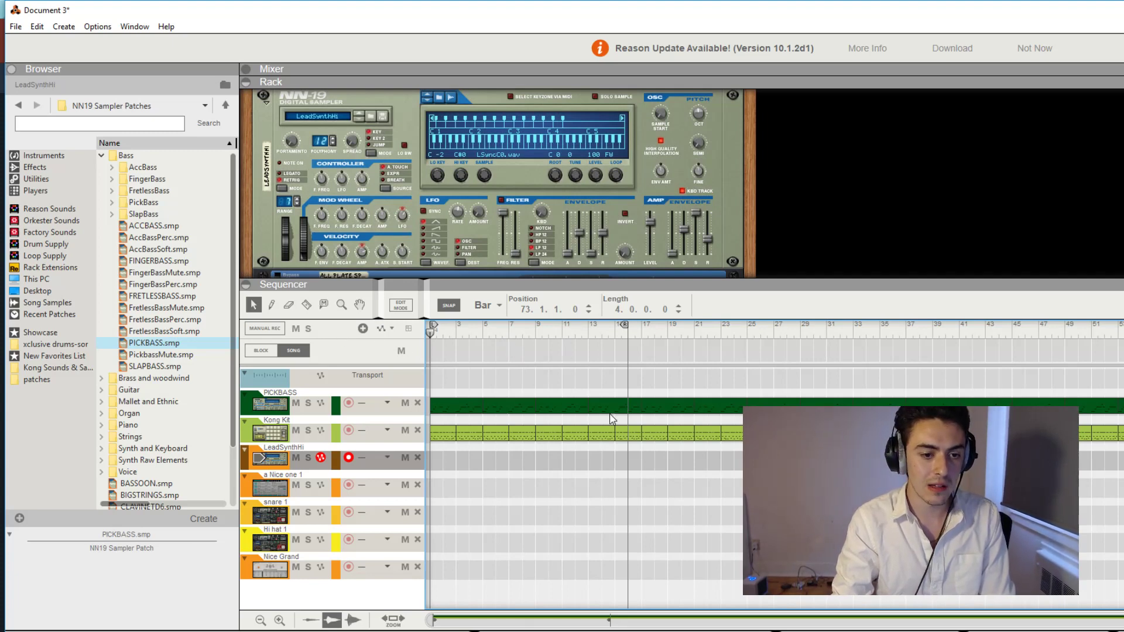
pyautogui.click(890, 586)
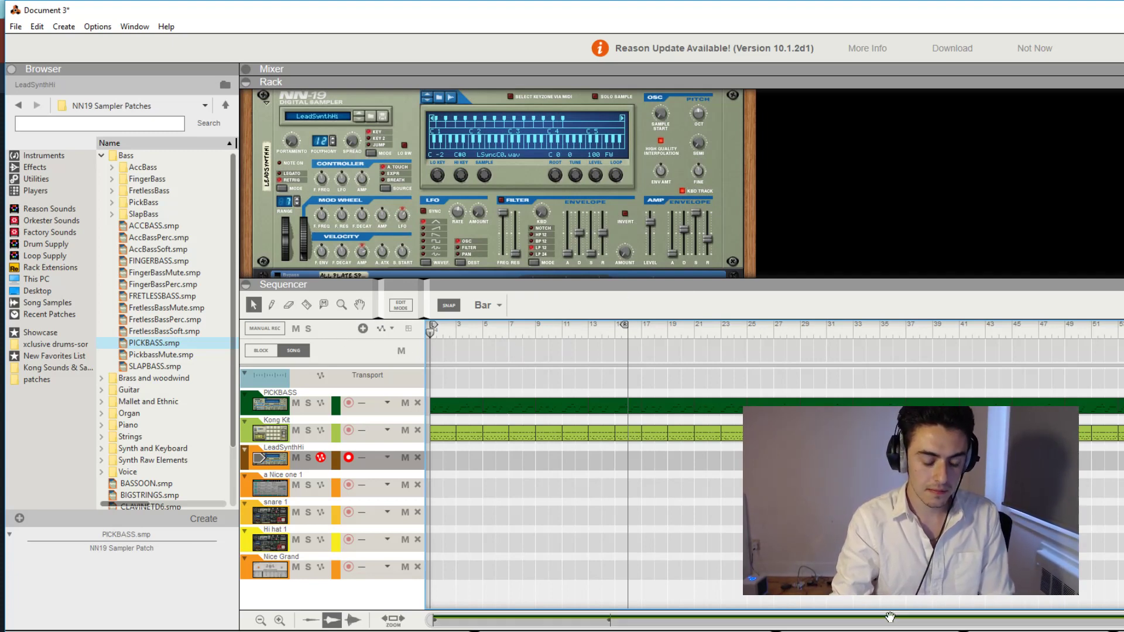
pyautogui.hotkey('ctrl', 'Return')
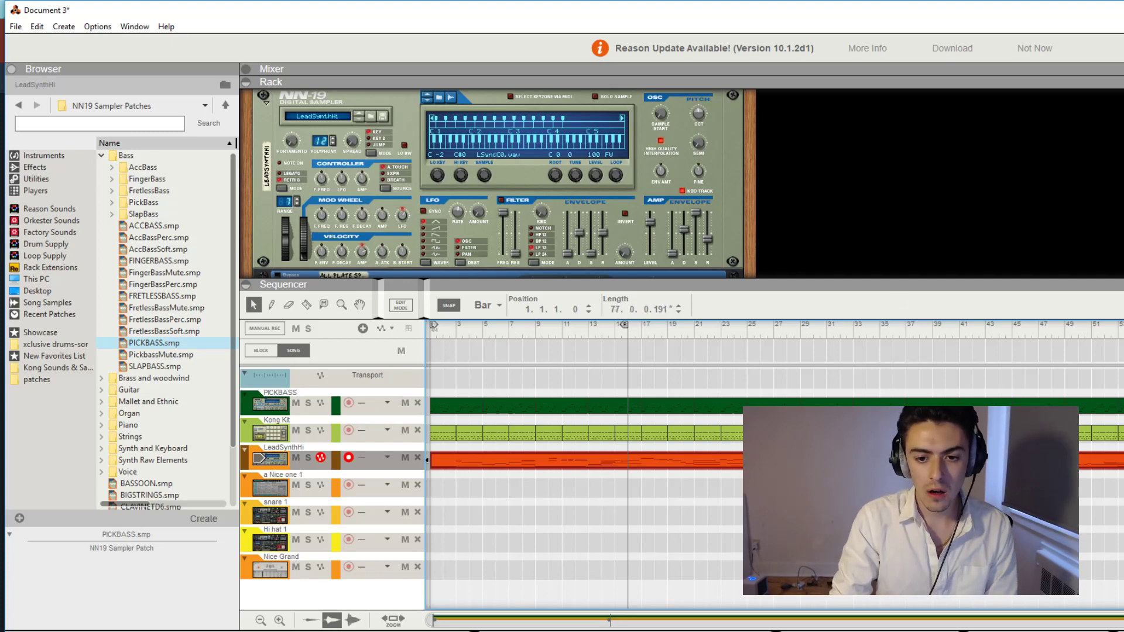
pyautogui.press('space')
pyautogui.moveTo(703, 621); pyautogui.dragTo(811, 620)
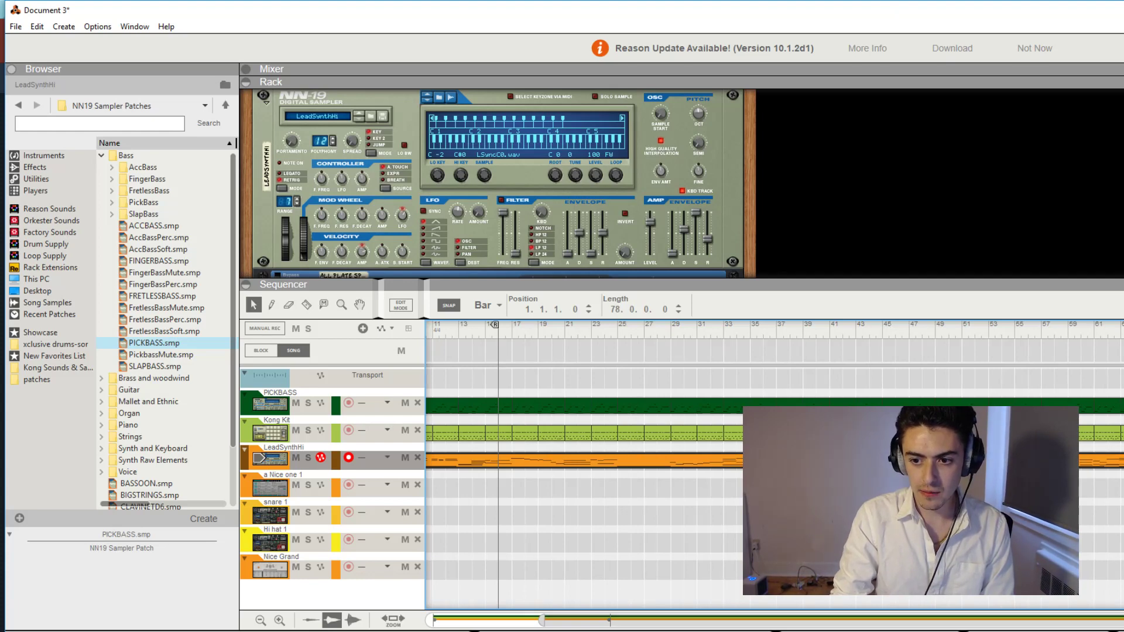
pyautogui.hotkey('shift', 'Return')
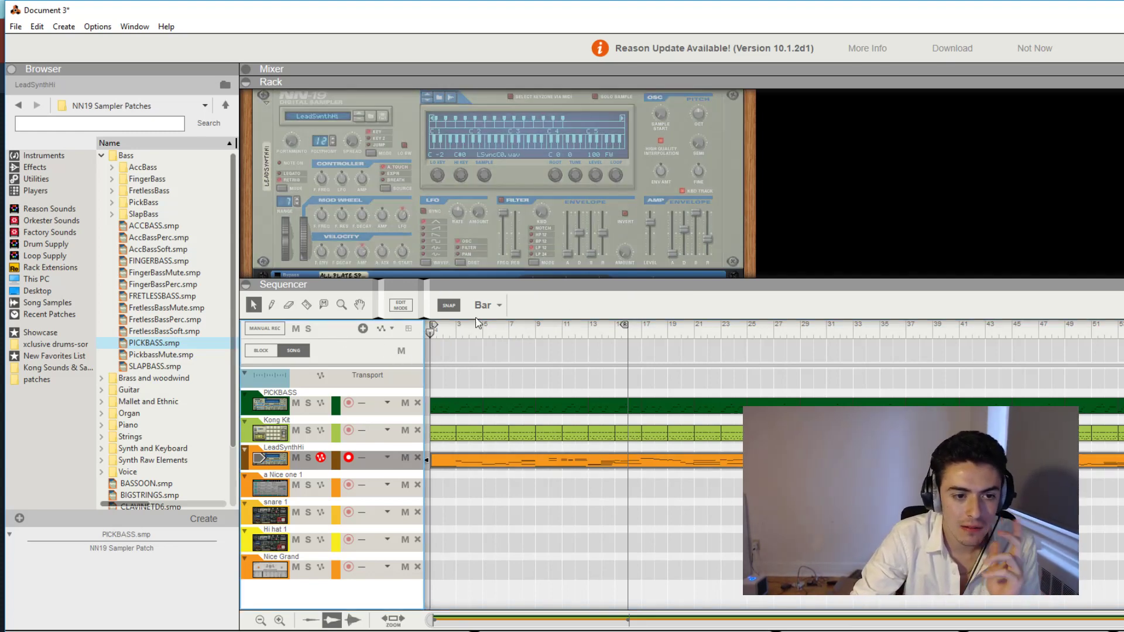
# Enlarge the rack area and pan the PICKBASS mix channel left to about -12 while listening to the song.
pyautogui.moveTo(471, 294); pyautogui.dragTo(470, 372)
pyautogui.scroll(5, 459, 324)
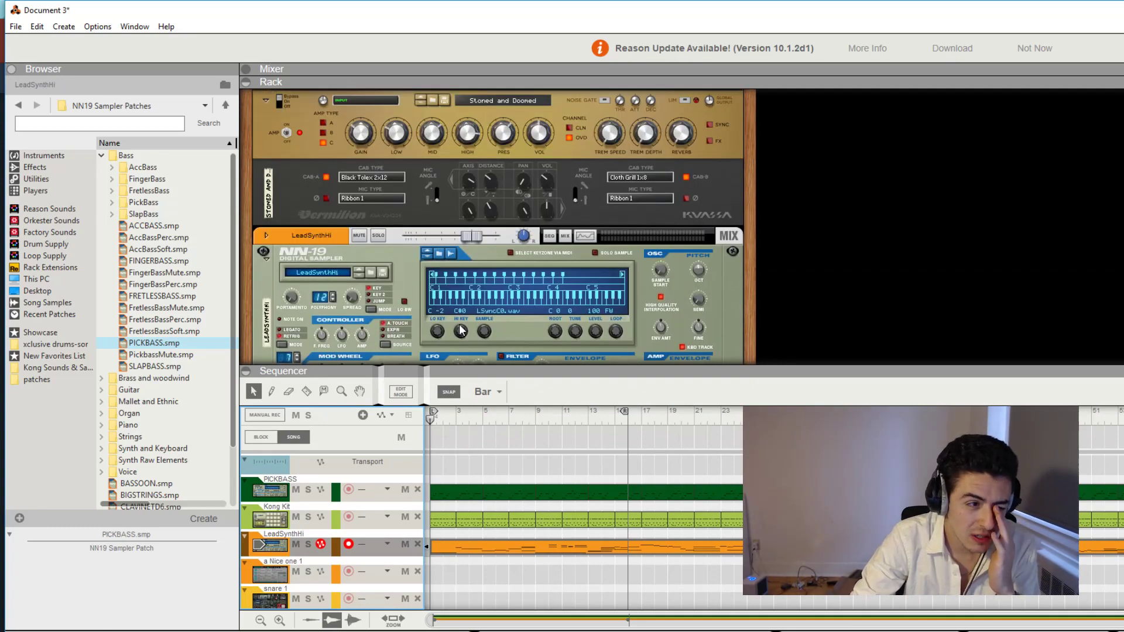
pyautogui.scroll(10, 480, 297)
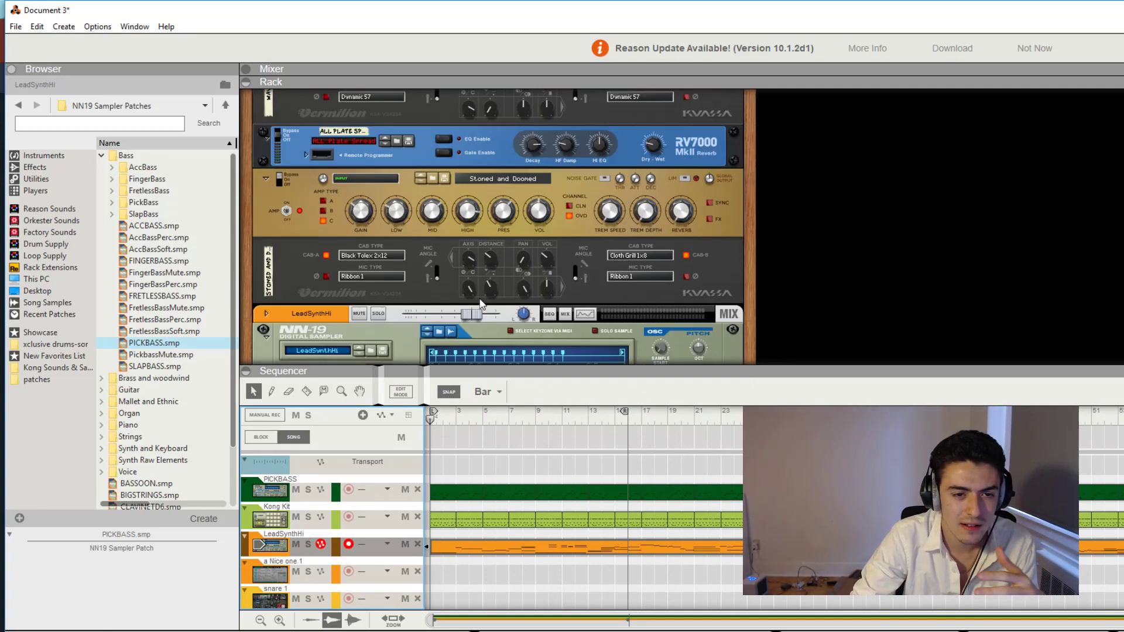
pyautogui.scroll(3, 479, 300)
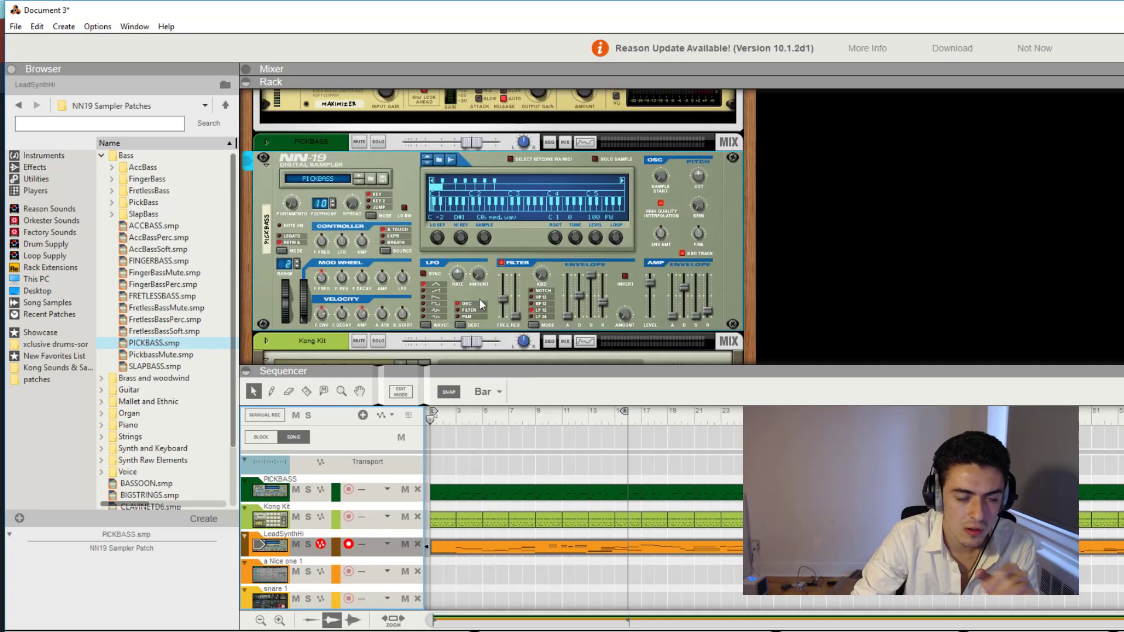
pyautogui.scroll(-7, 479, 299)
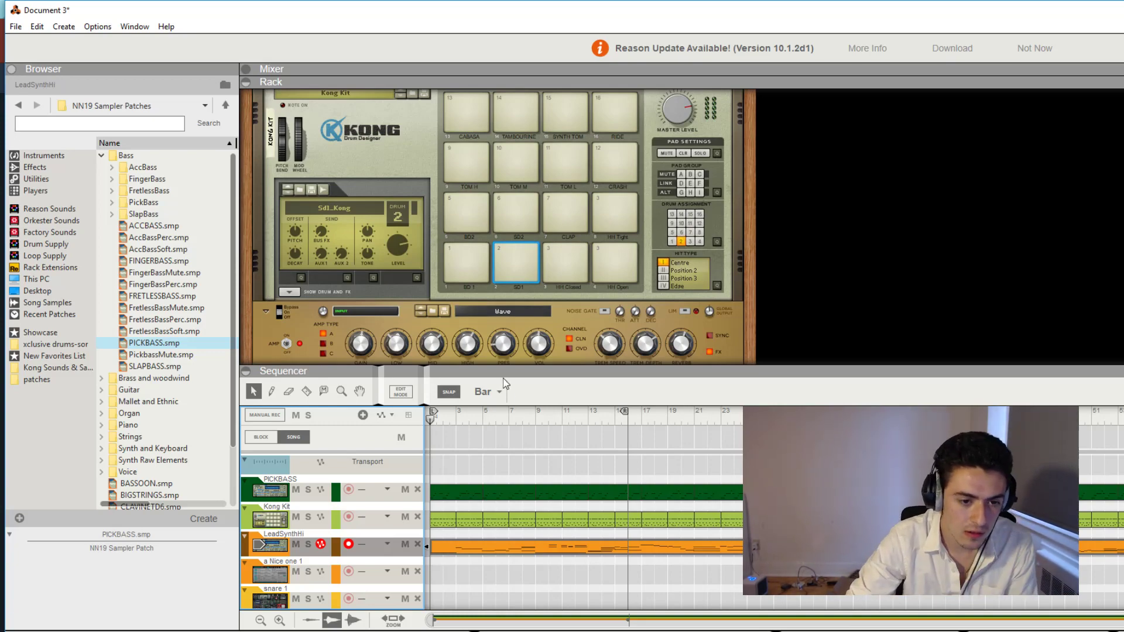
pyautogui.click(406, 485)
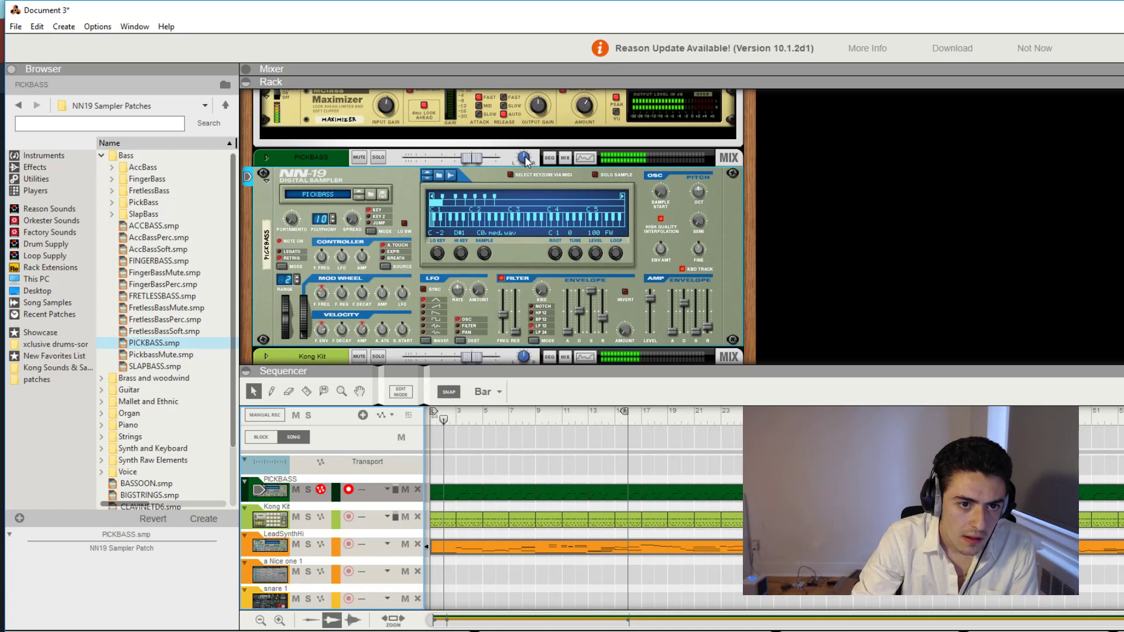
pyautogui.click(524, 158)
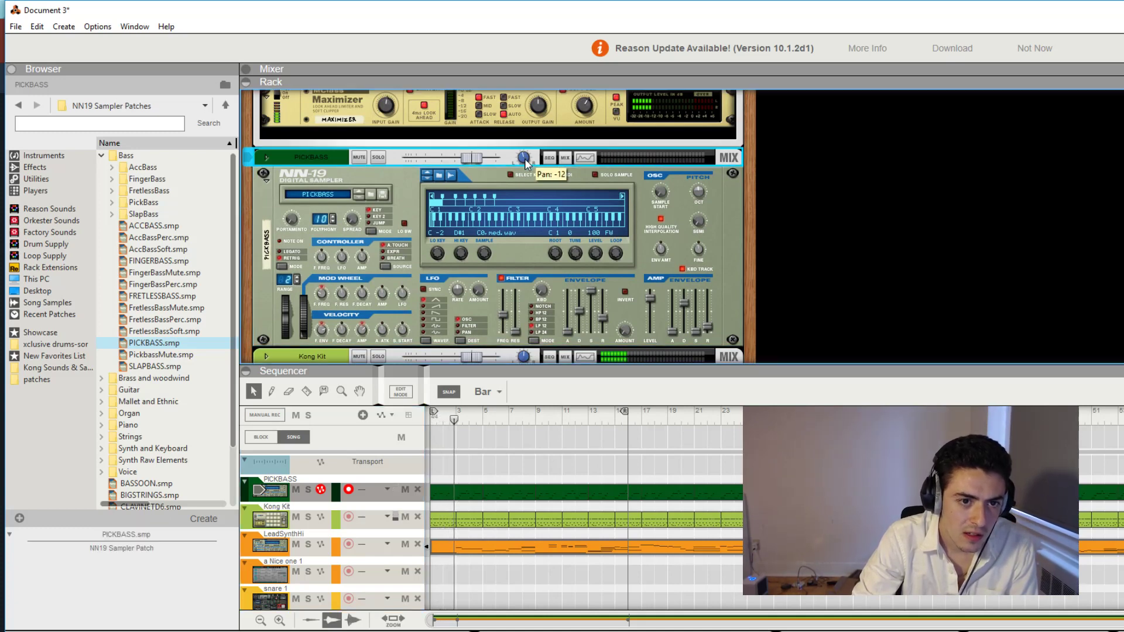
pyautogui.moveTo(525, 159); pyautogui.dragTo(538, 175)
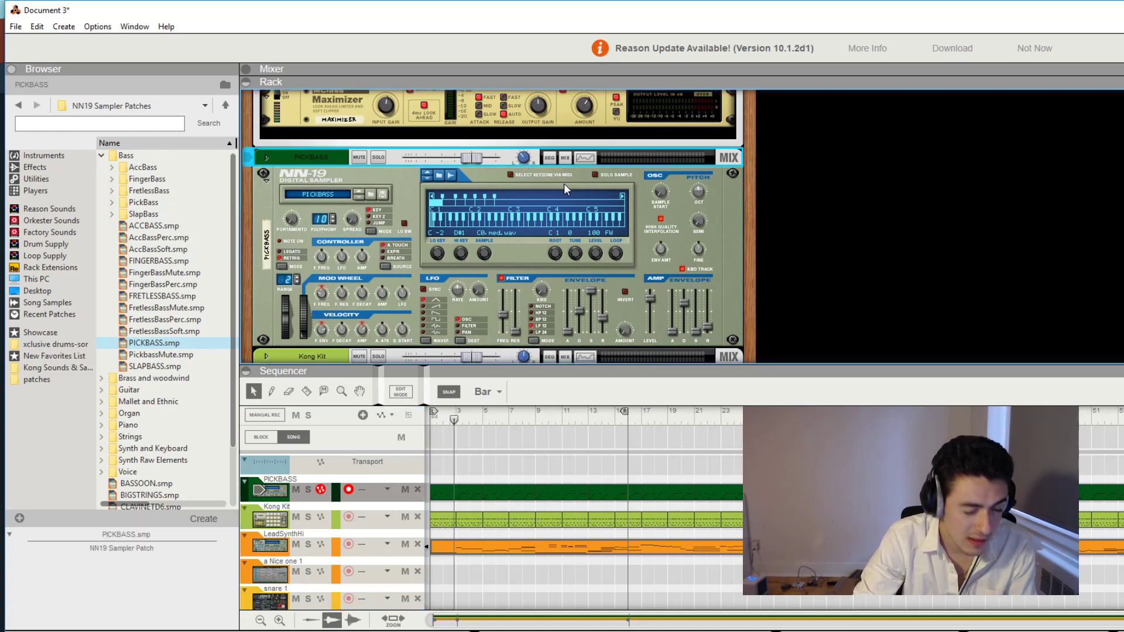
# Review the PICKBASS and LeadSynthHi devices in the rack and audition the bass drum and snare pads of the Kong Kit.
pyautogui.scroll(-1, 563, 186)
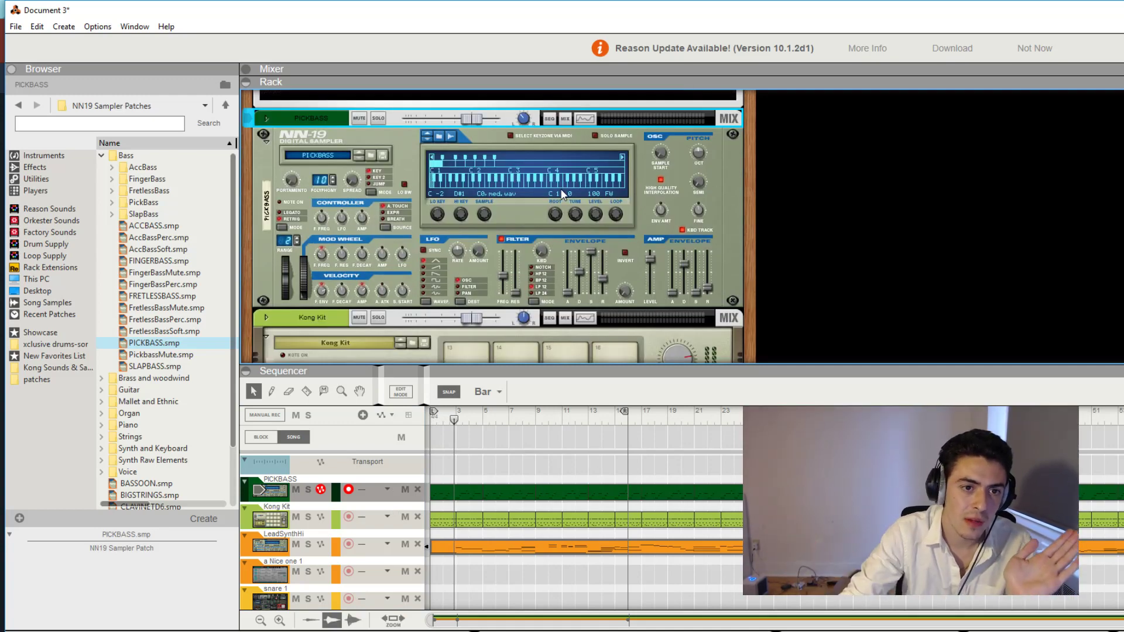
pyautogui.scroll(2, 563, 193)
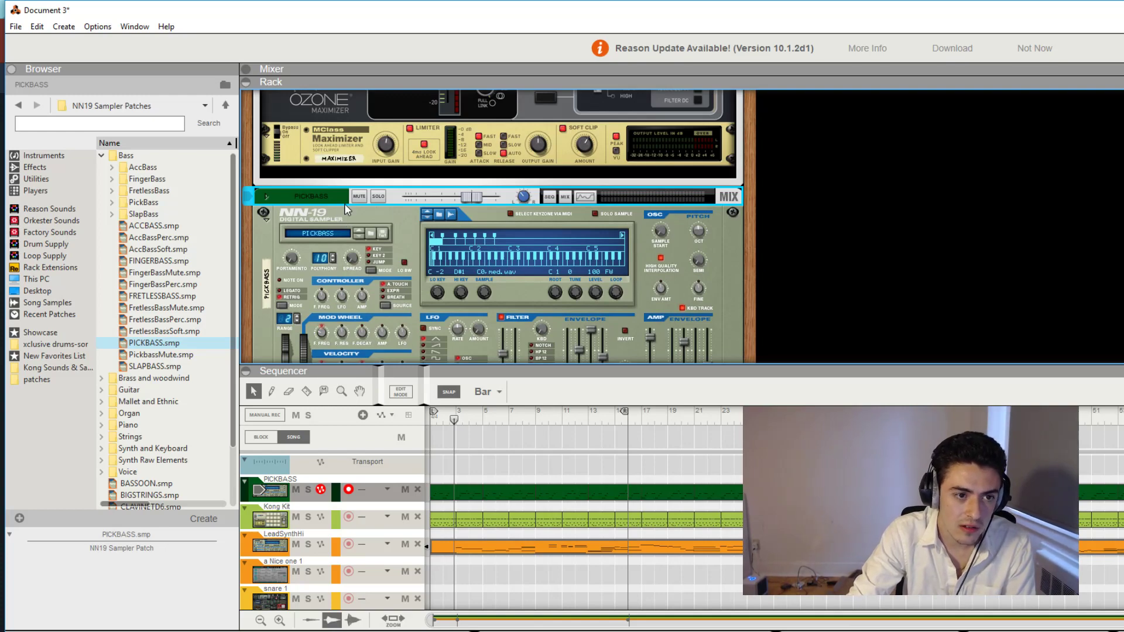
pyautogui.scroll(-8, 494, 229)
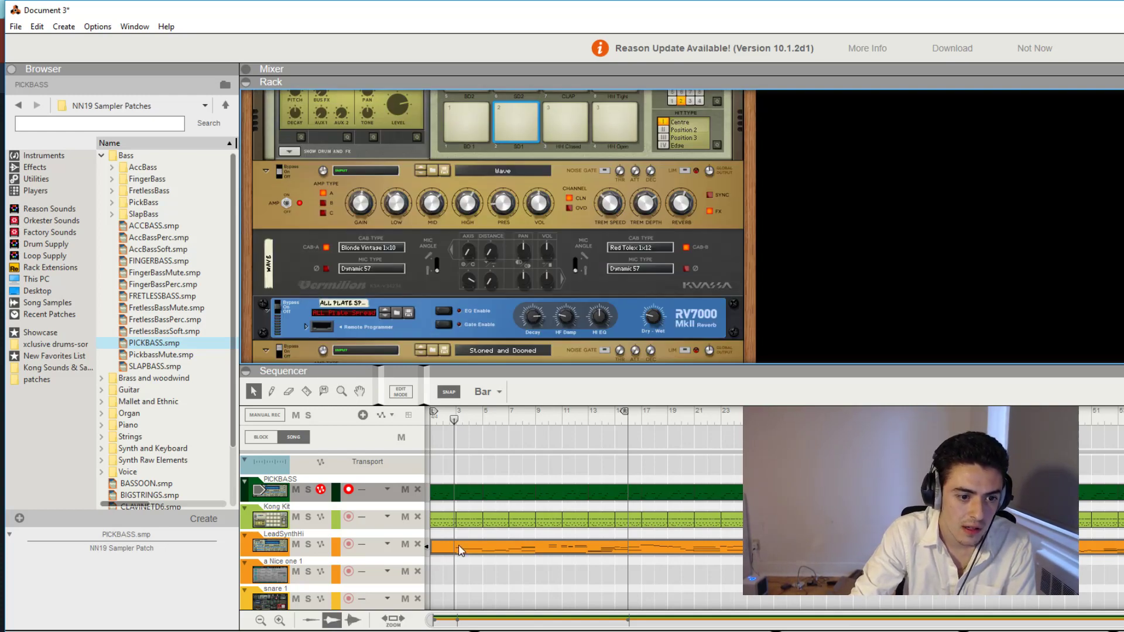
pyautogui.click(395, 538)
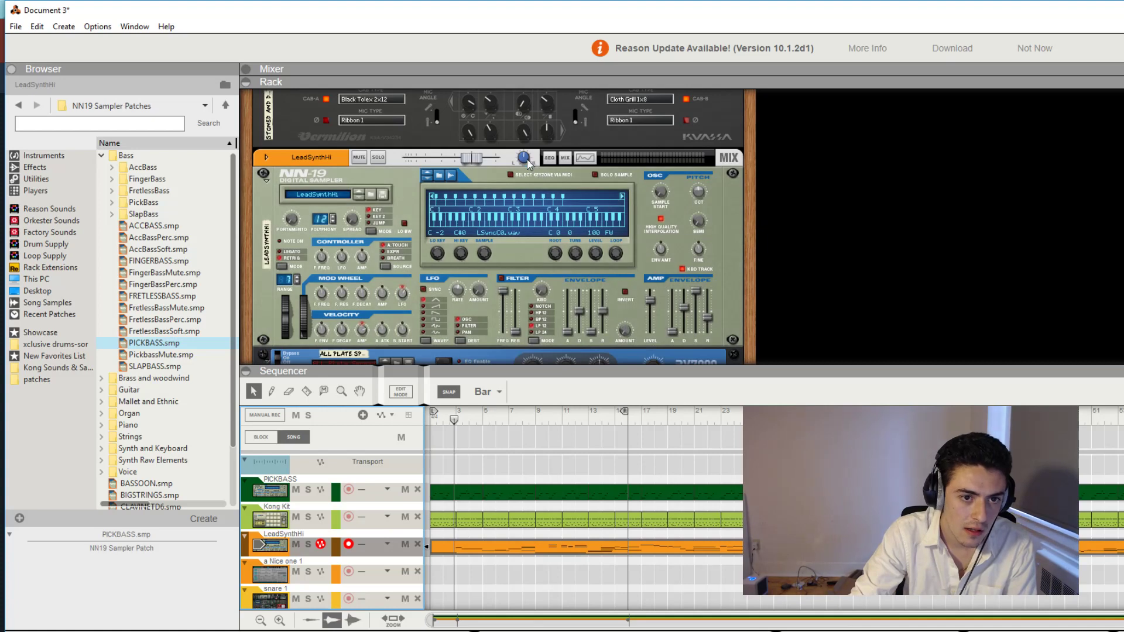
pyautogui.click(407, 510)
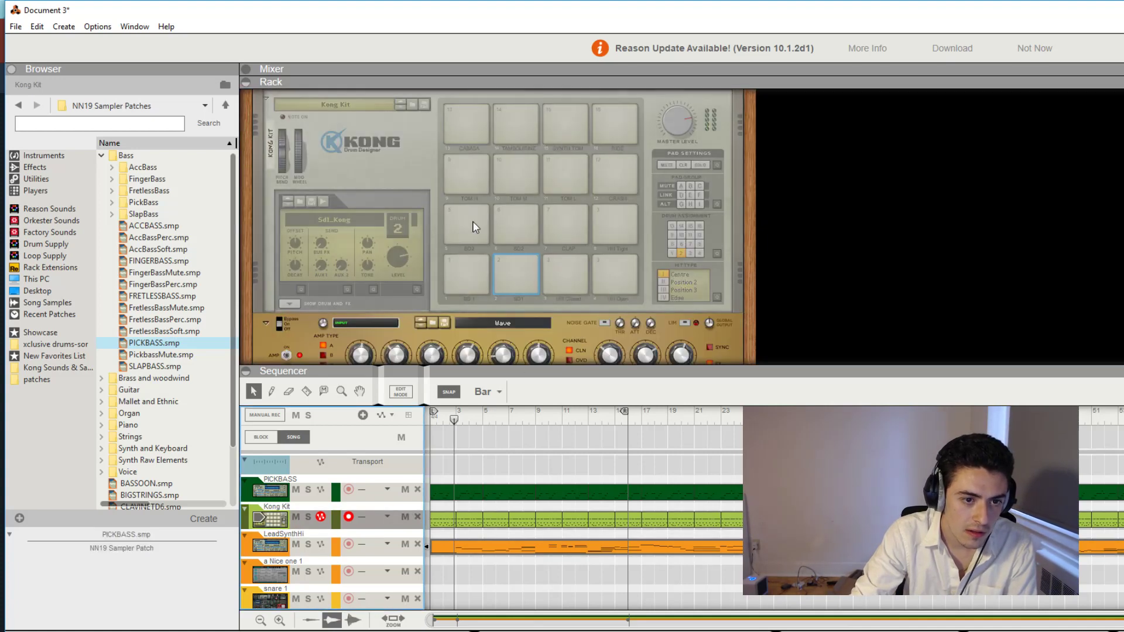
pyautogui.click(470, 283)
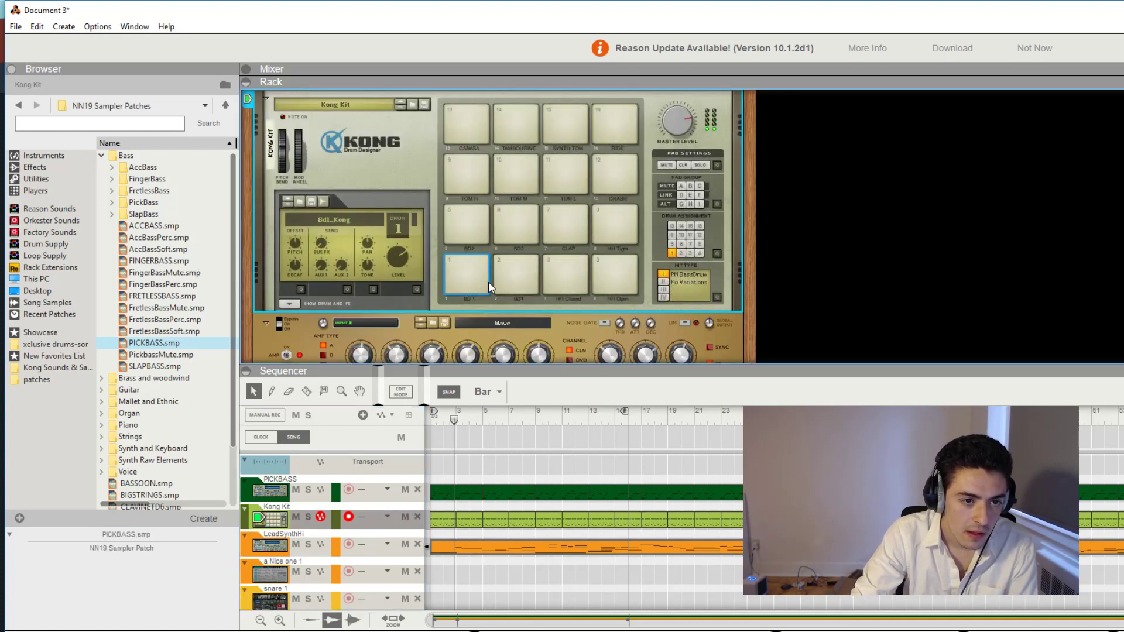
pyautogui.click(518, 284)
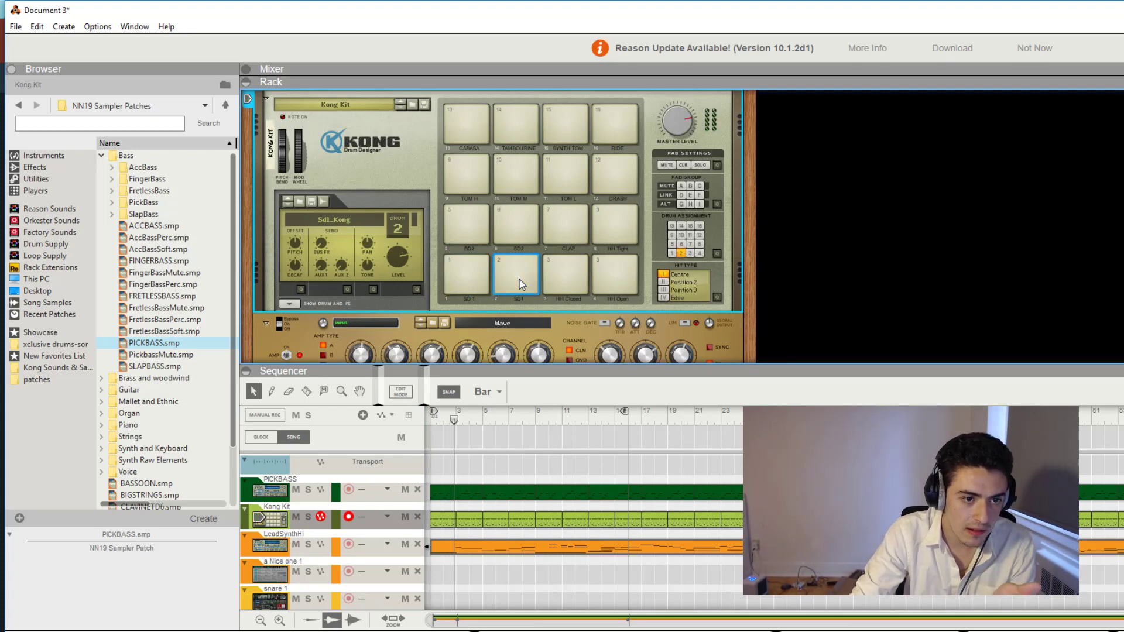
# Audition the tight, closed and open hi-hat pads of the Kong Kit.
pyautogui.click(603, 228)
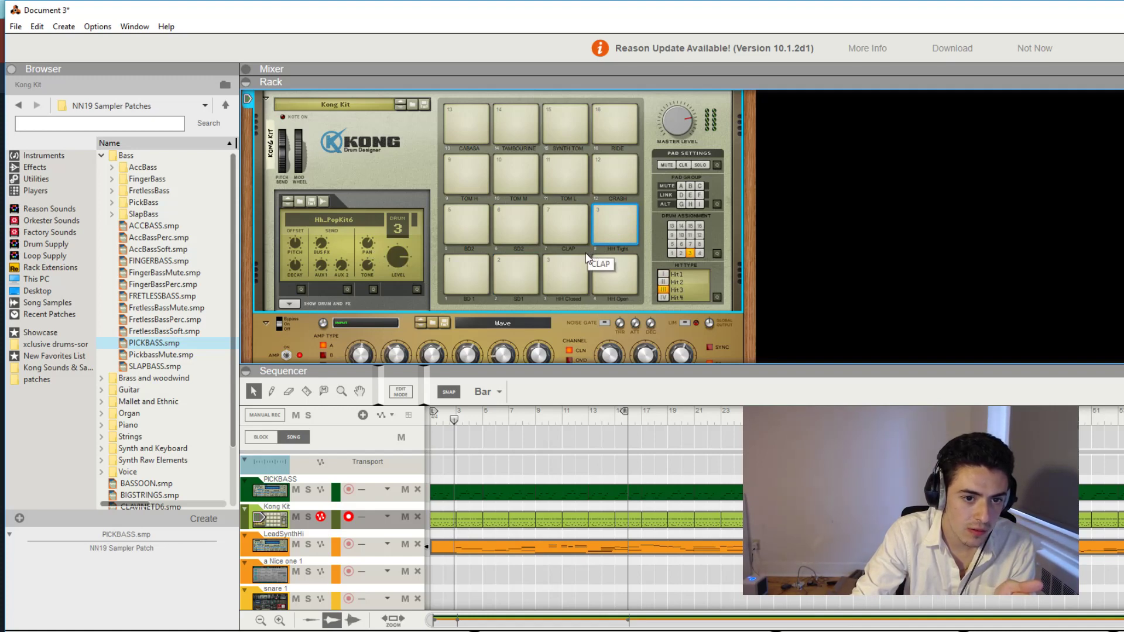
pyautogui.click(567, 280)
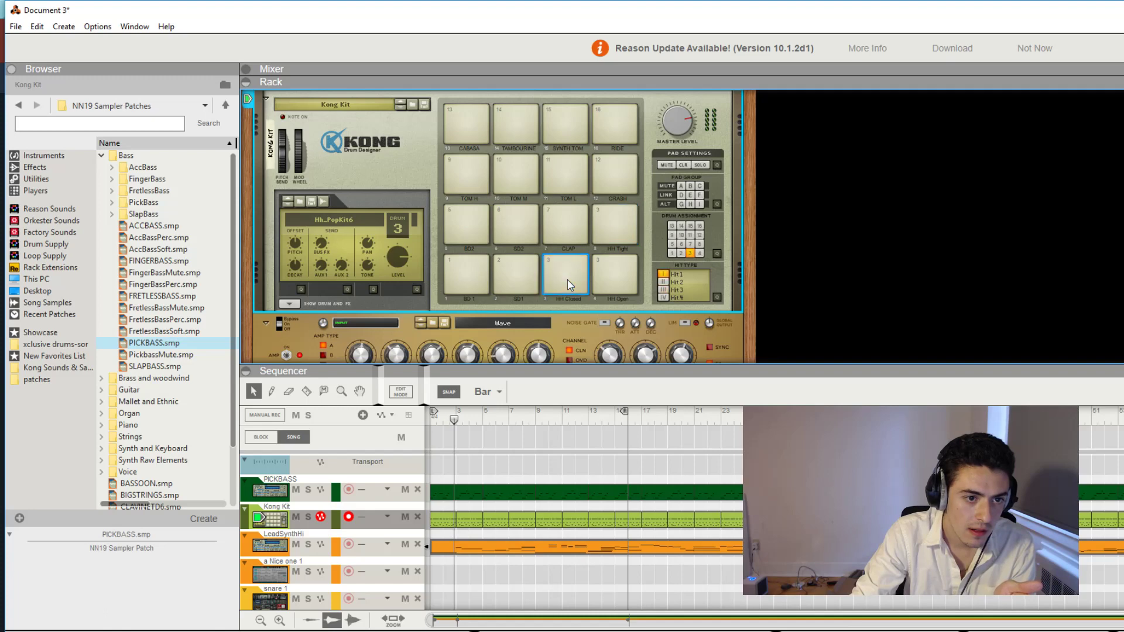
pyautogui.click(611, 275)
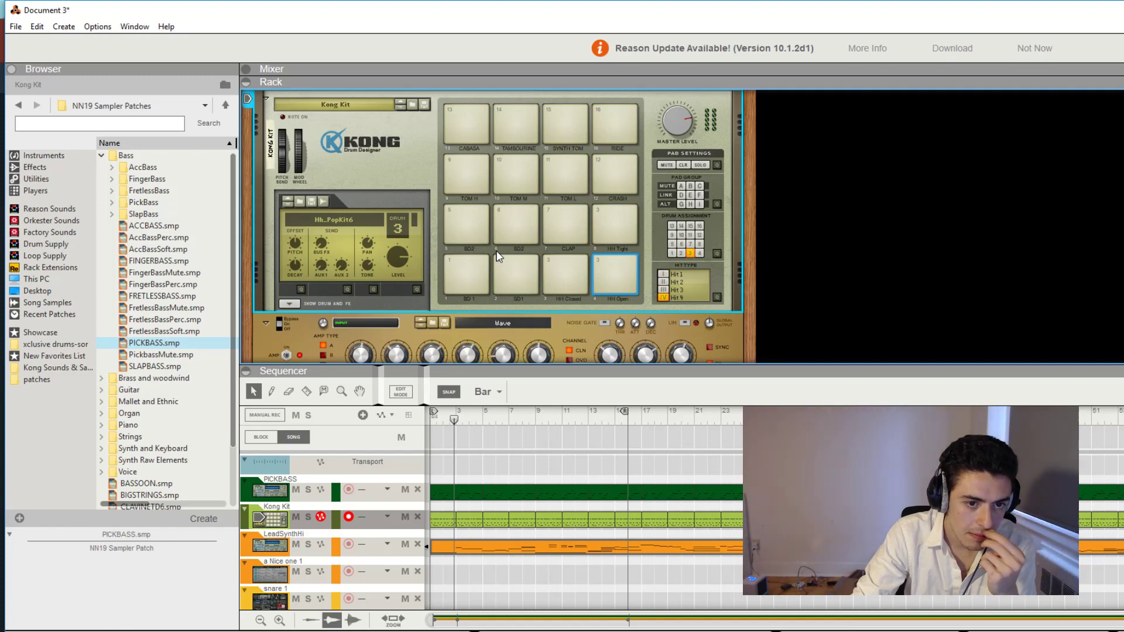
# Set the level of the Kong Kit's first bass drum pad (BD1) to 100 while the song plays.
pyautogui.click(465, 281)
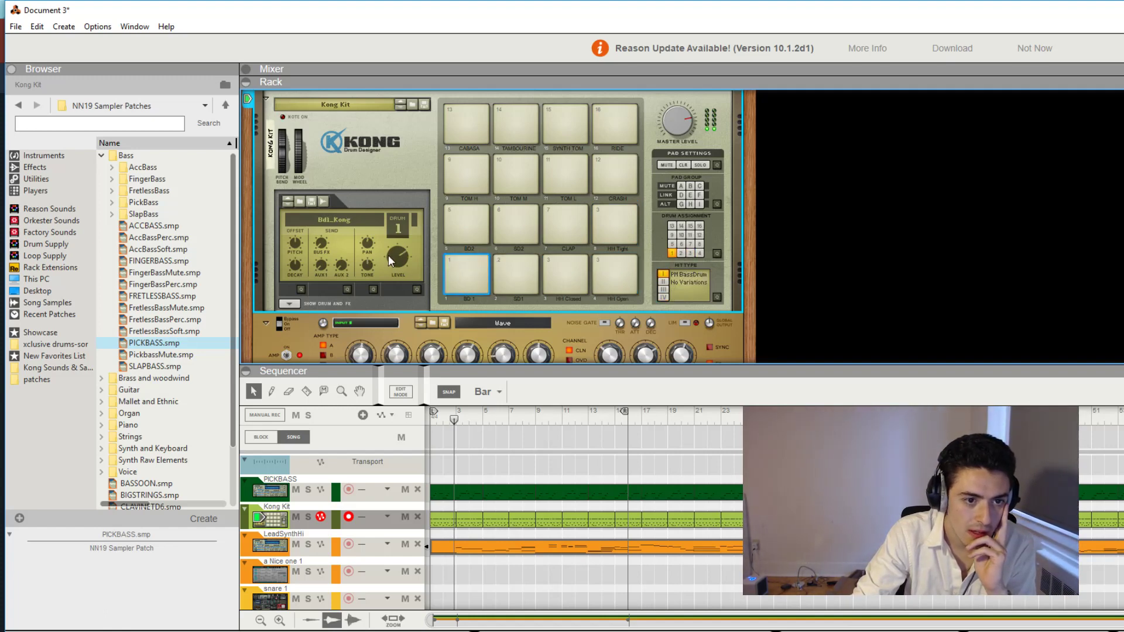
pyautogui.press('space')
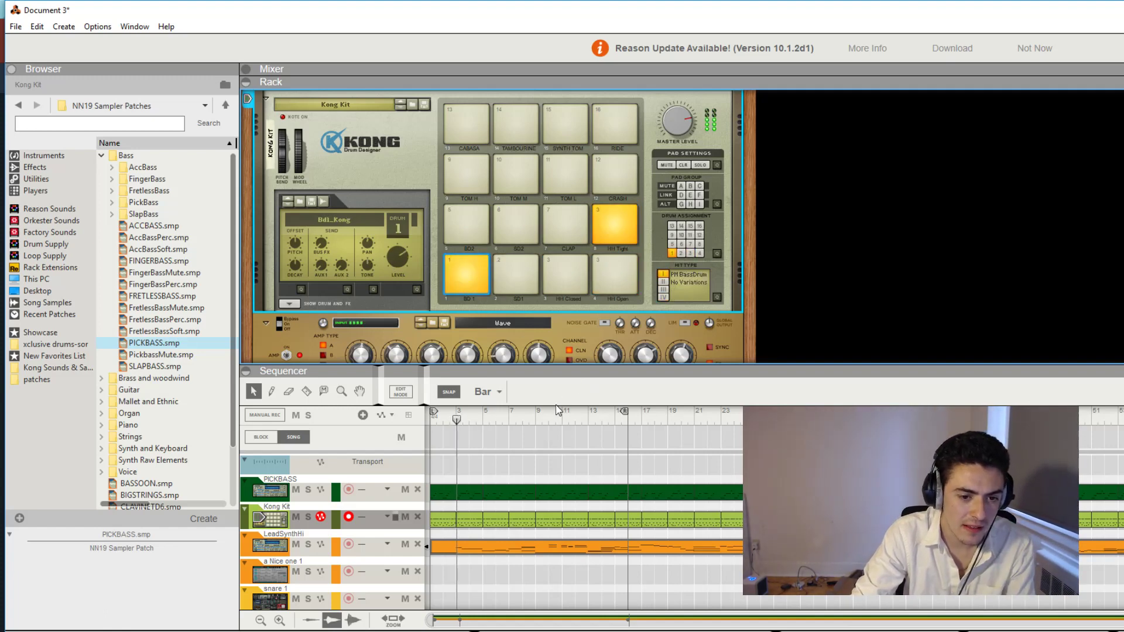
pyautogui.moveTo(394, 256)
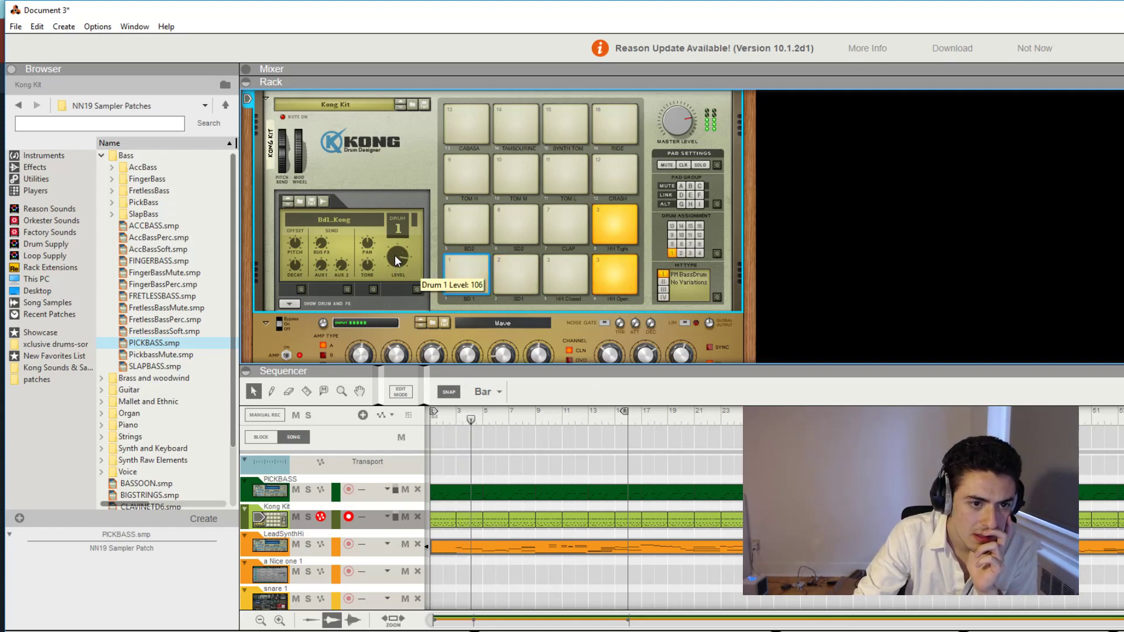
pyautogui.moveTo(395, 254); pyautogui.dragTo(394, 258)
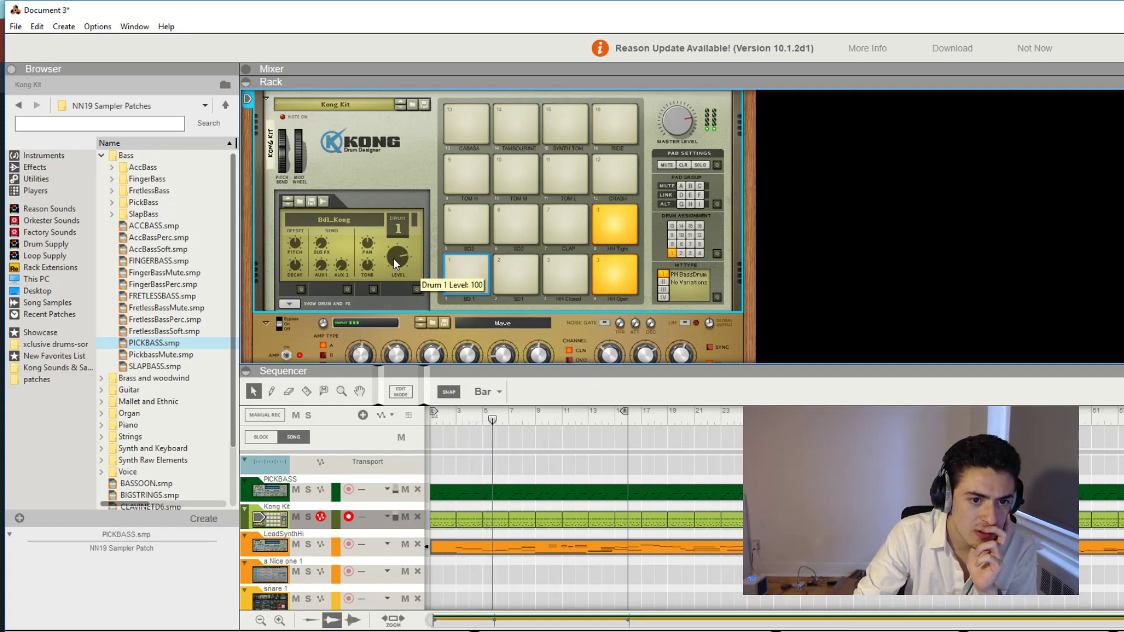
# Raise the level of the Kong Kit's SD1 snare pad slightly and play the song again from bar 1.
pyautogui.click(497, 270)
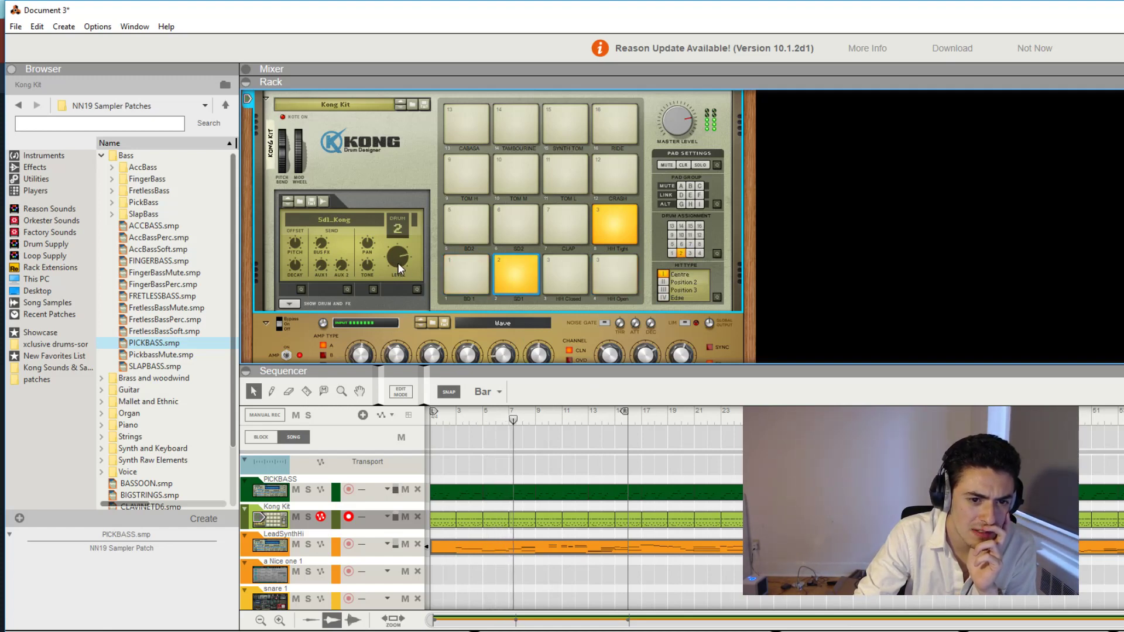
pyautogui.moveTo(398, 262)
pyautogui.moveTo(399, 261); pyautogui.dragTo(399, 258)
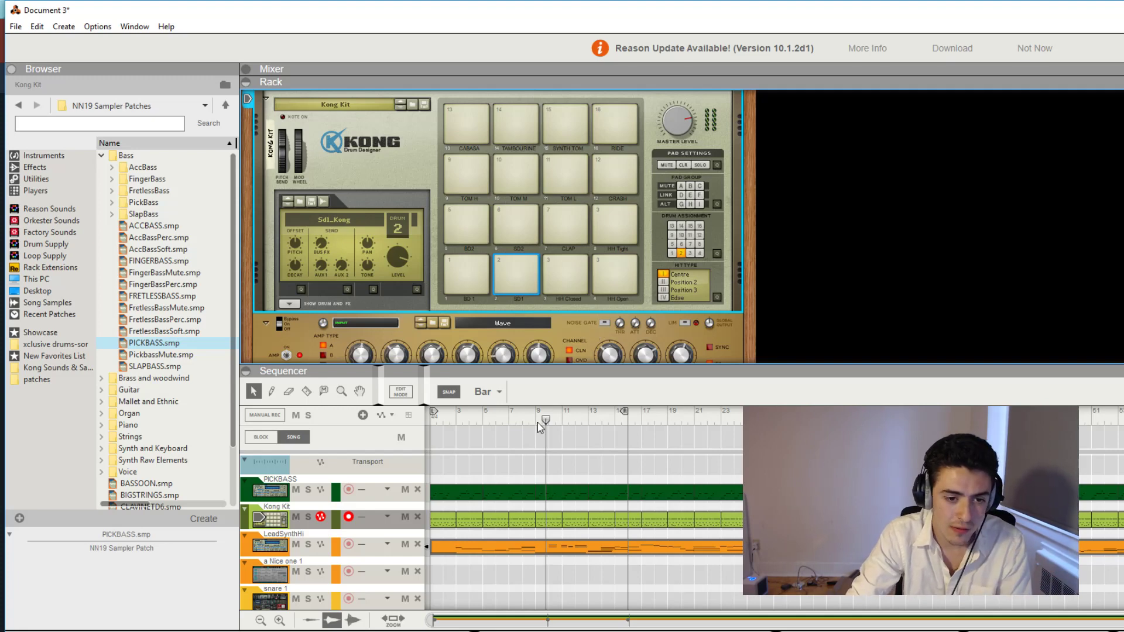
pyautogui.moveTo(545, 419); pyautogui.dragTo(302, 424)
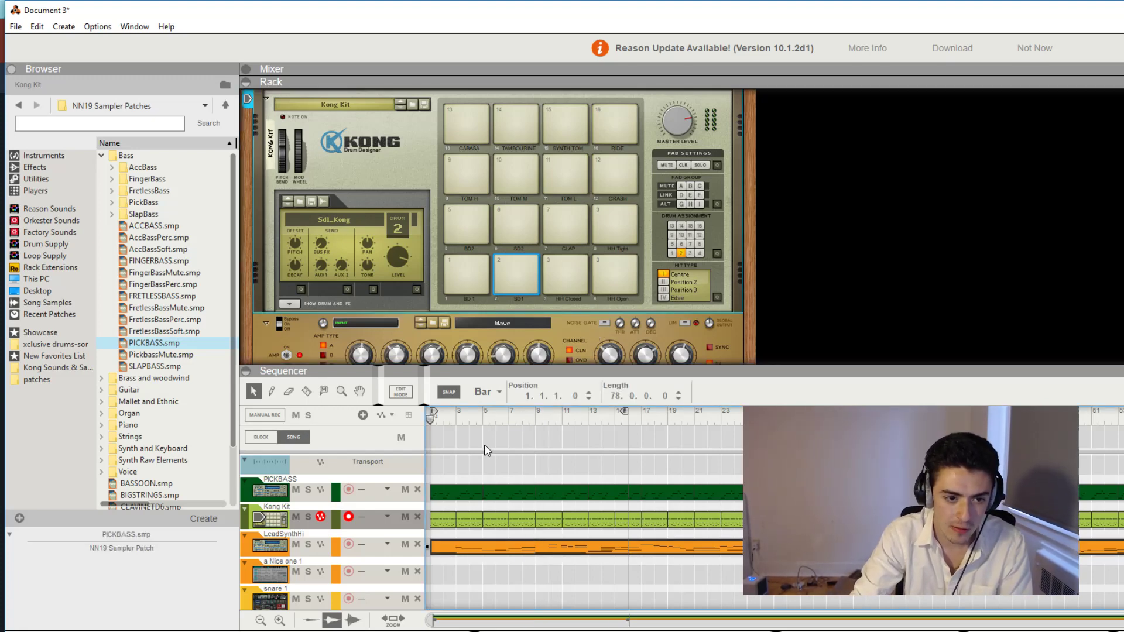
pyautogui.press('space')
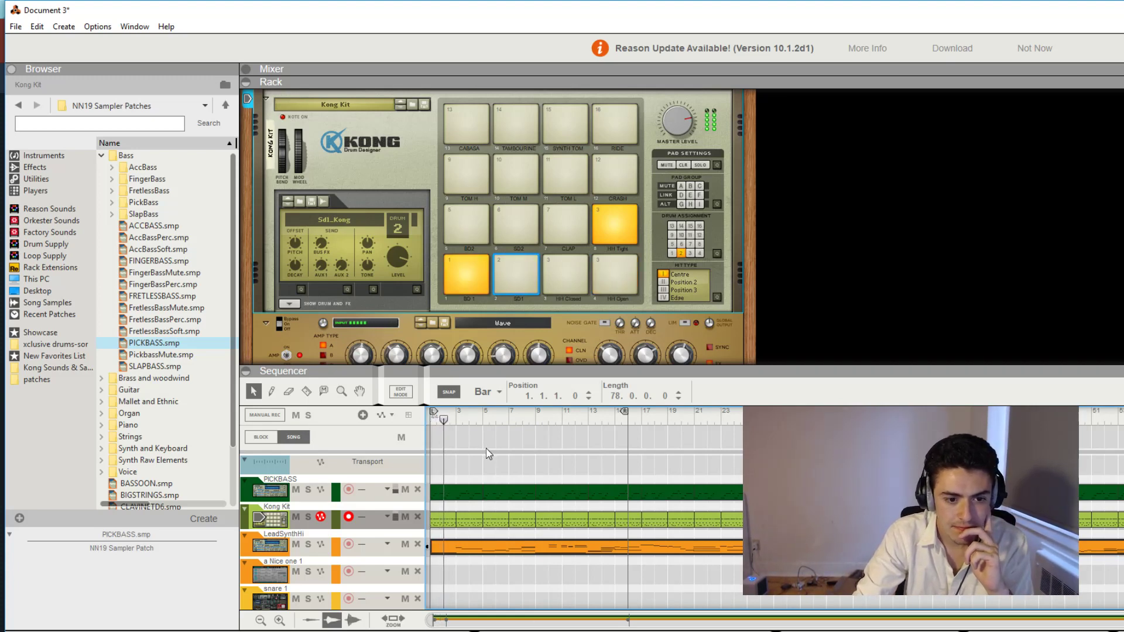